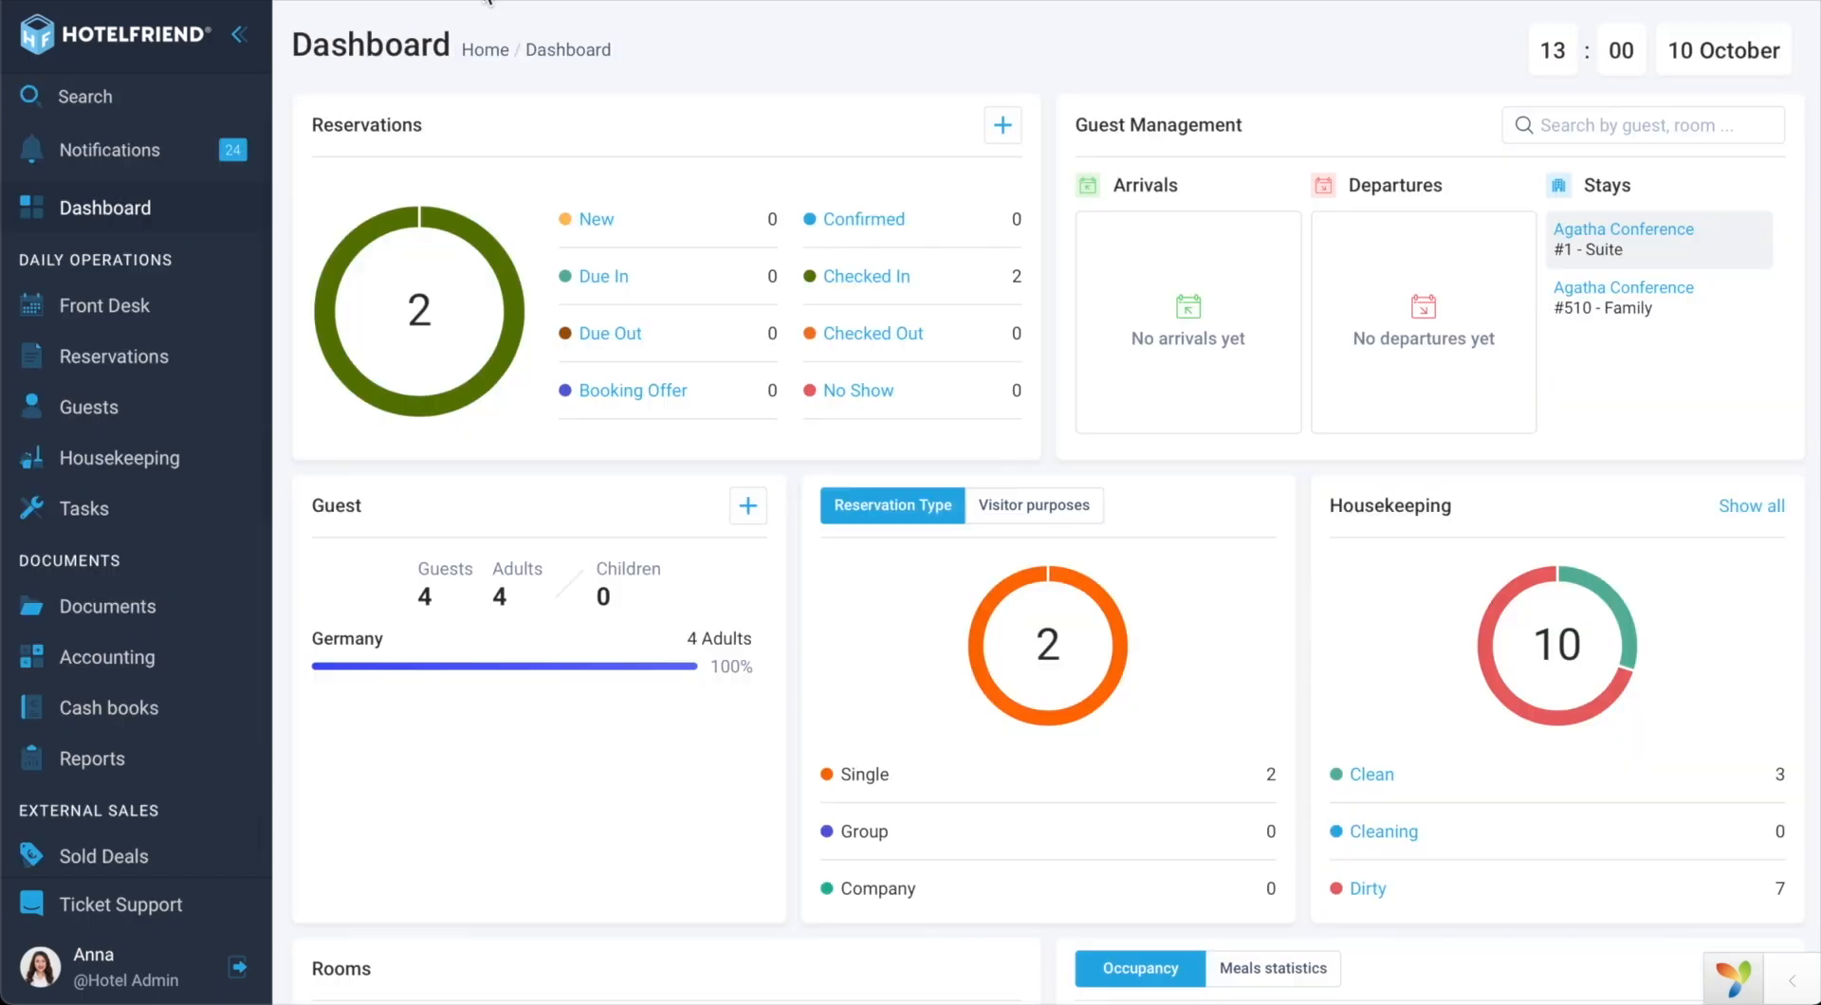
Step: On the Reports page, generate the development report dated 10 October 2023
scroll(146, 567, "down", 2)
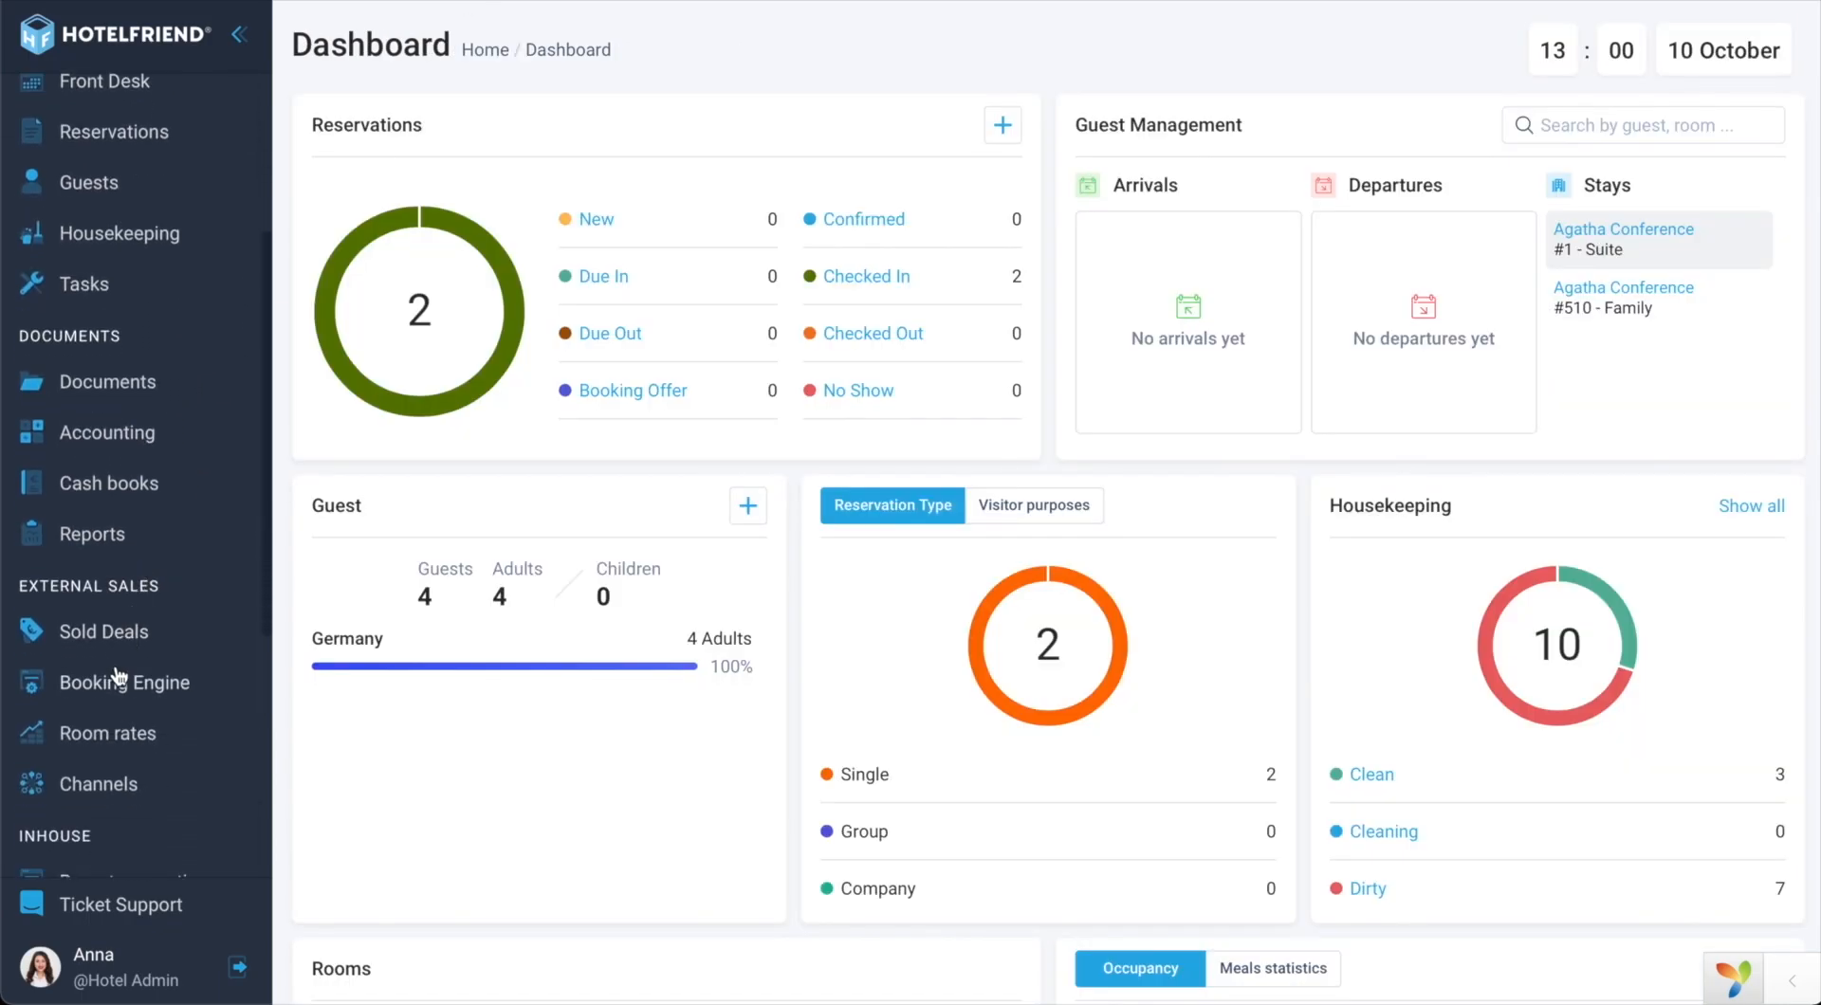
left_click(122, 548)
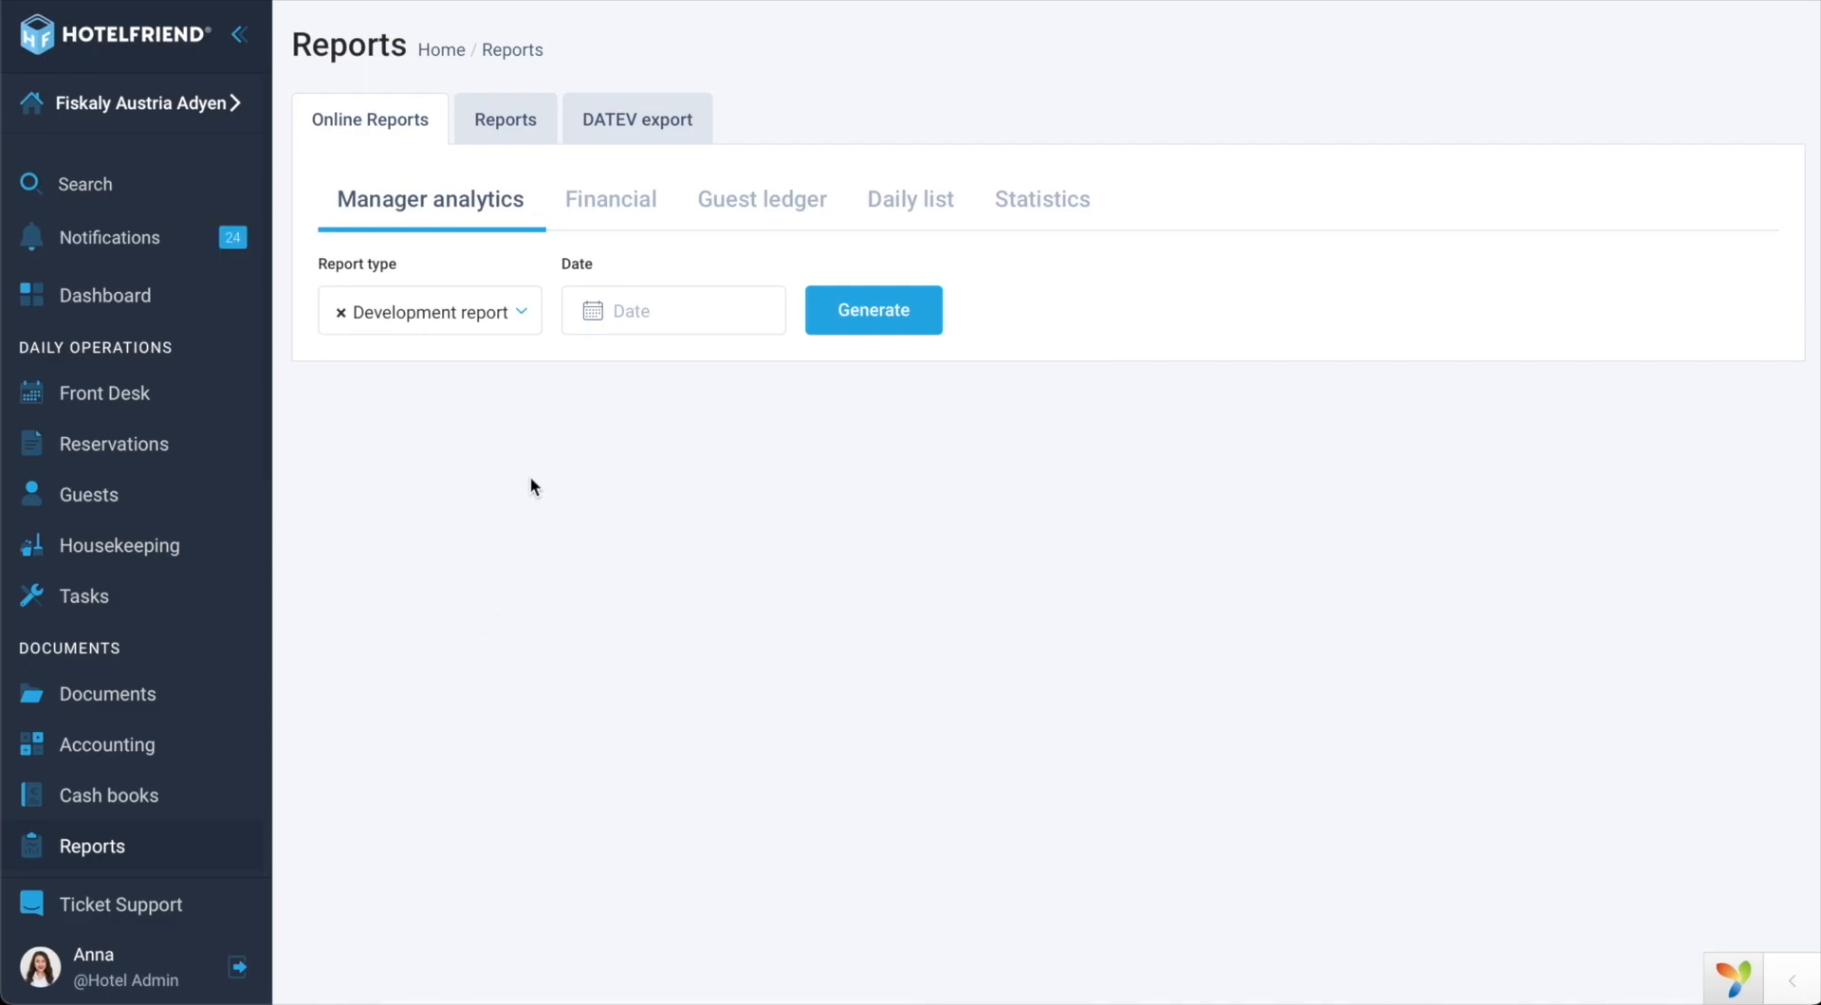
left_click(618, 316)
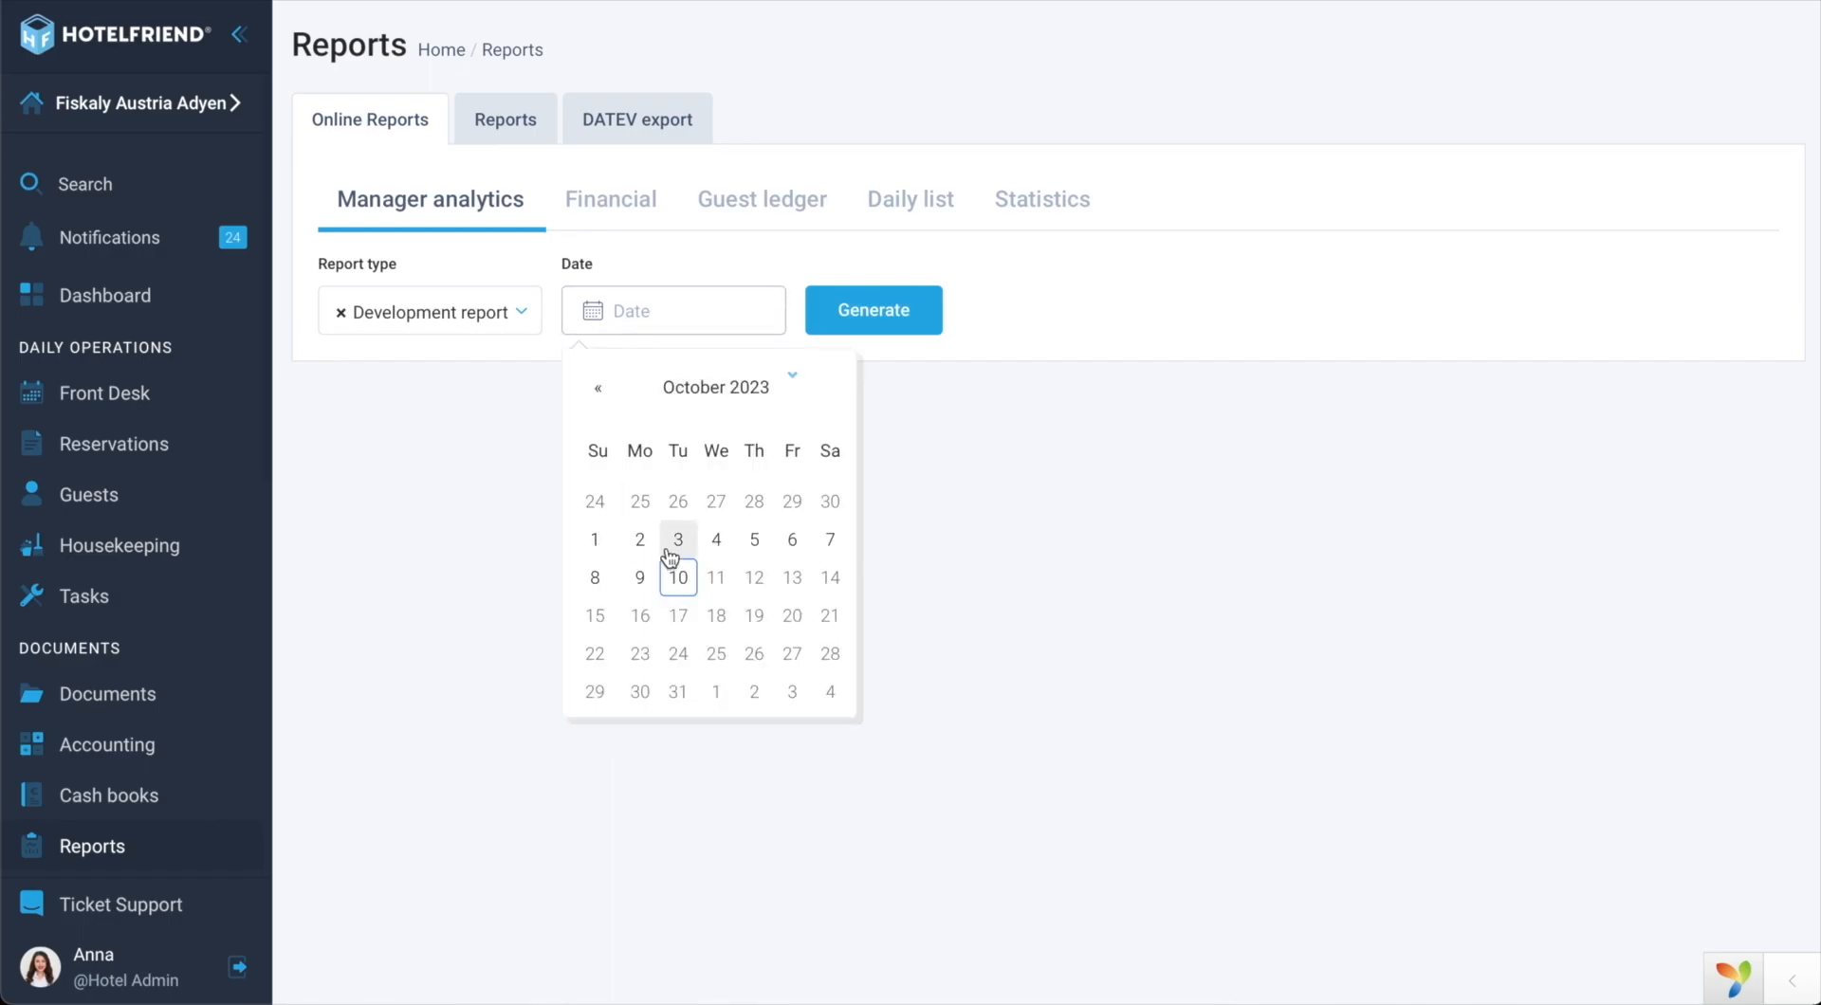
left_click(678, 577)
left_click(901, 311)
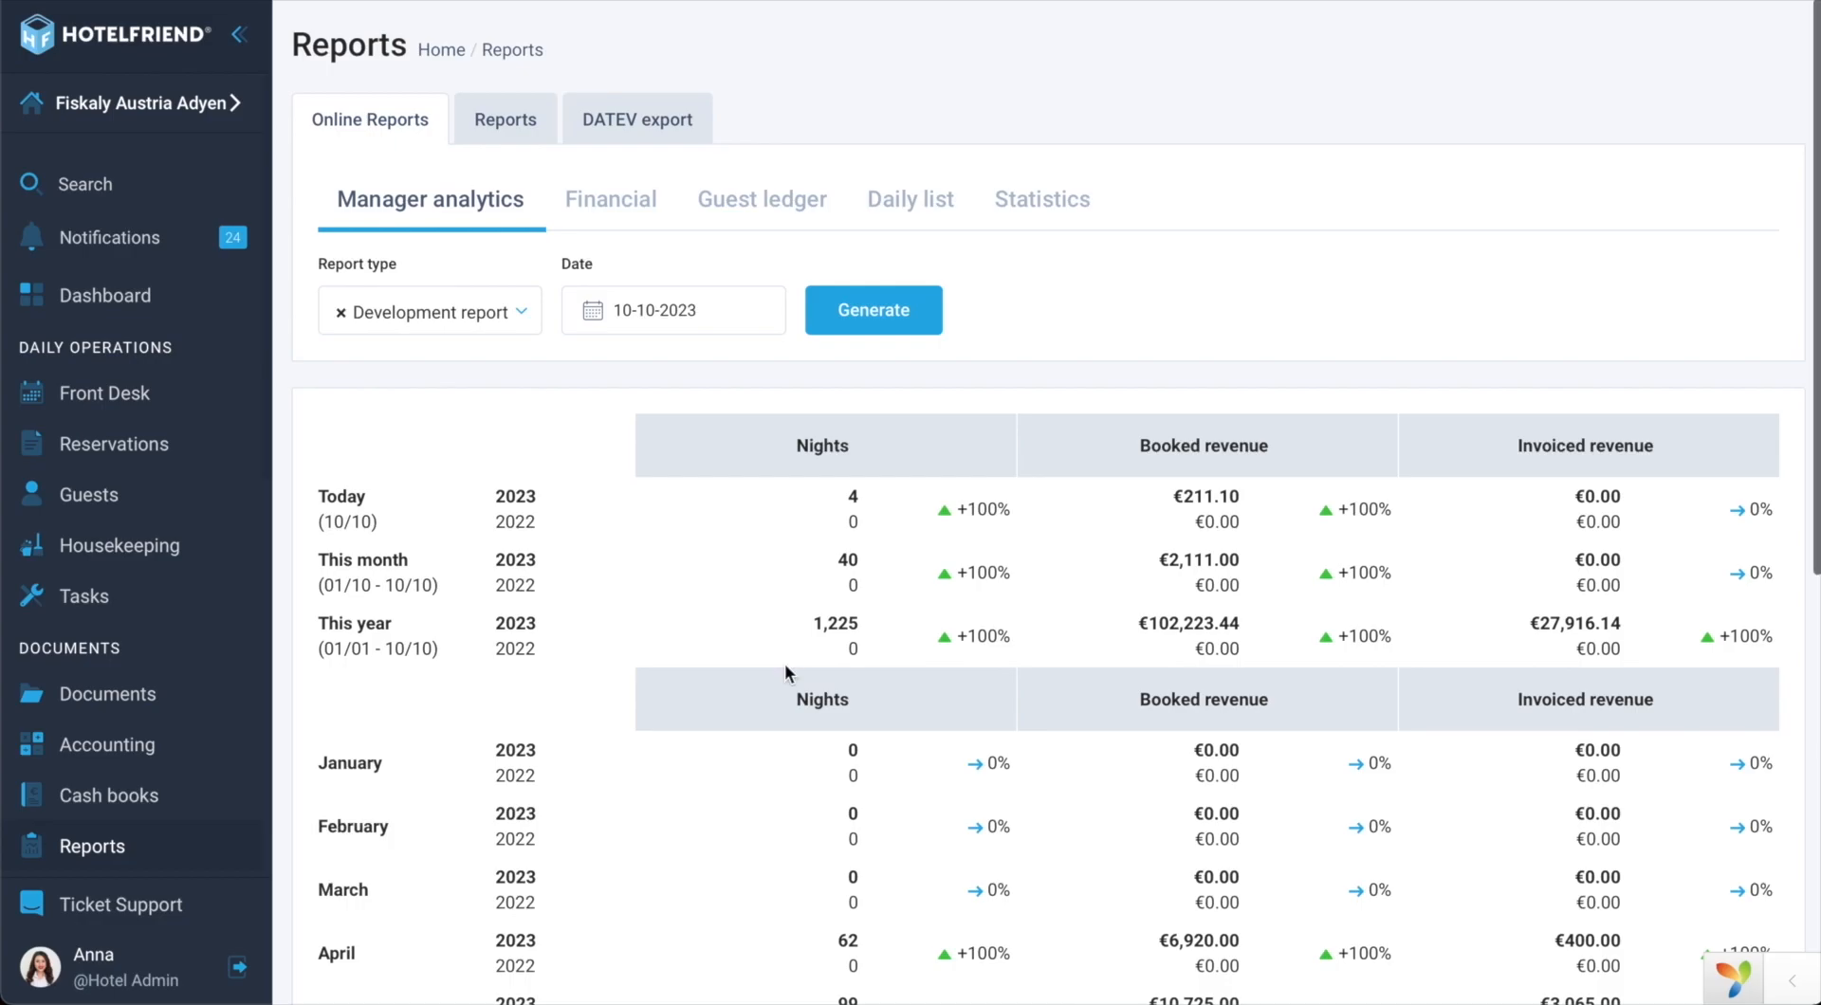
scroll(784, 664, "down", 8)
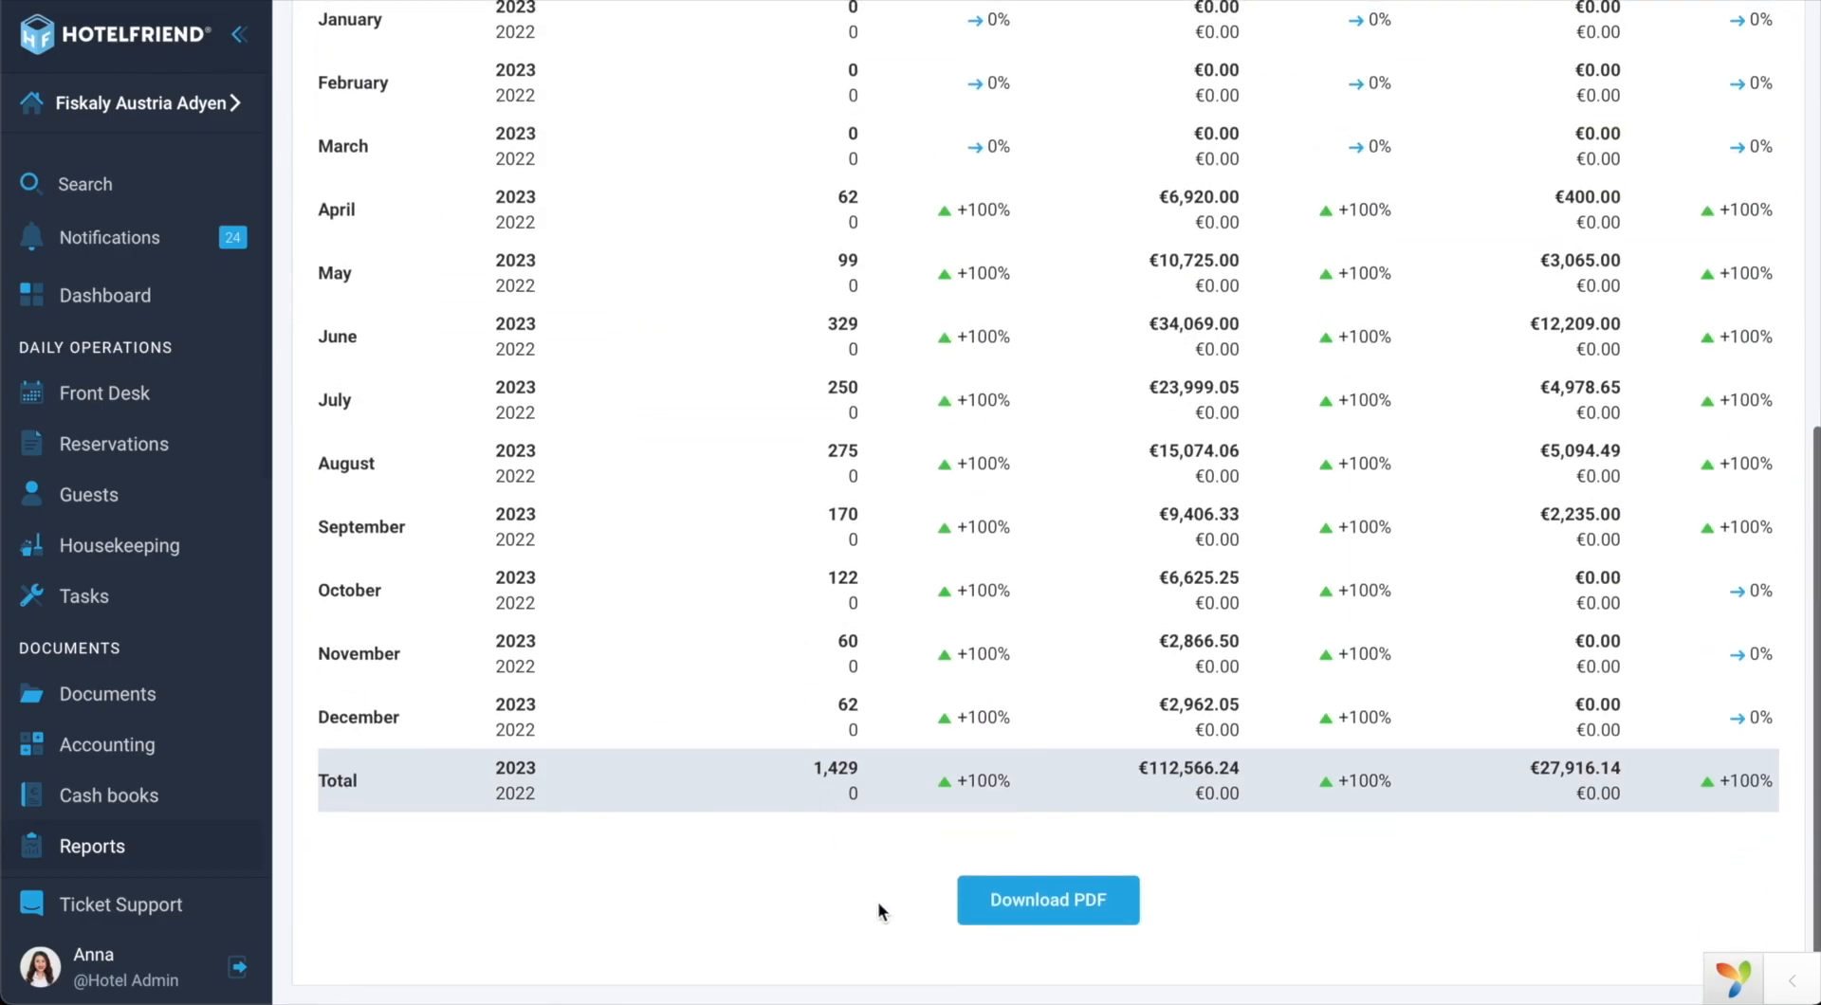
Step: Download the development report as a PDF and return to the Reports automation page
left_click(1059, 902)
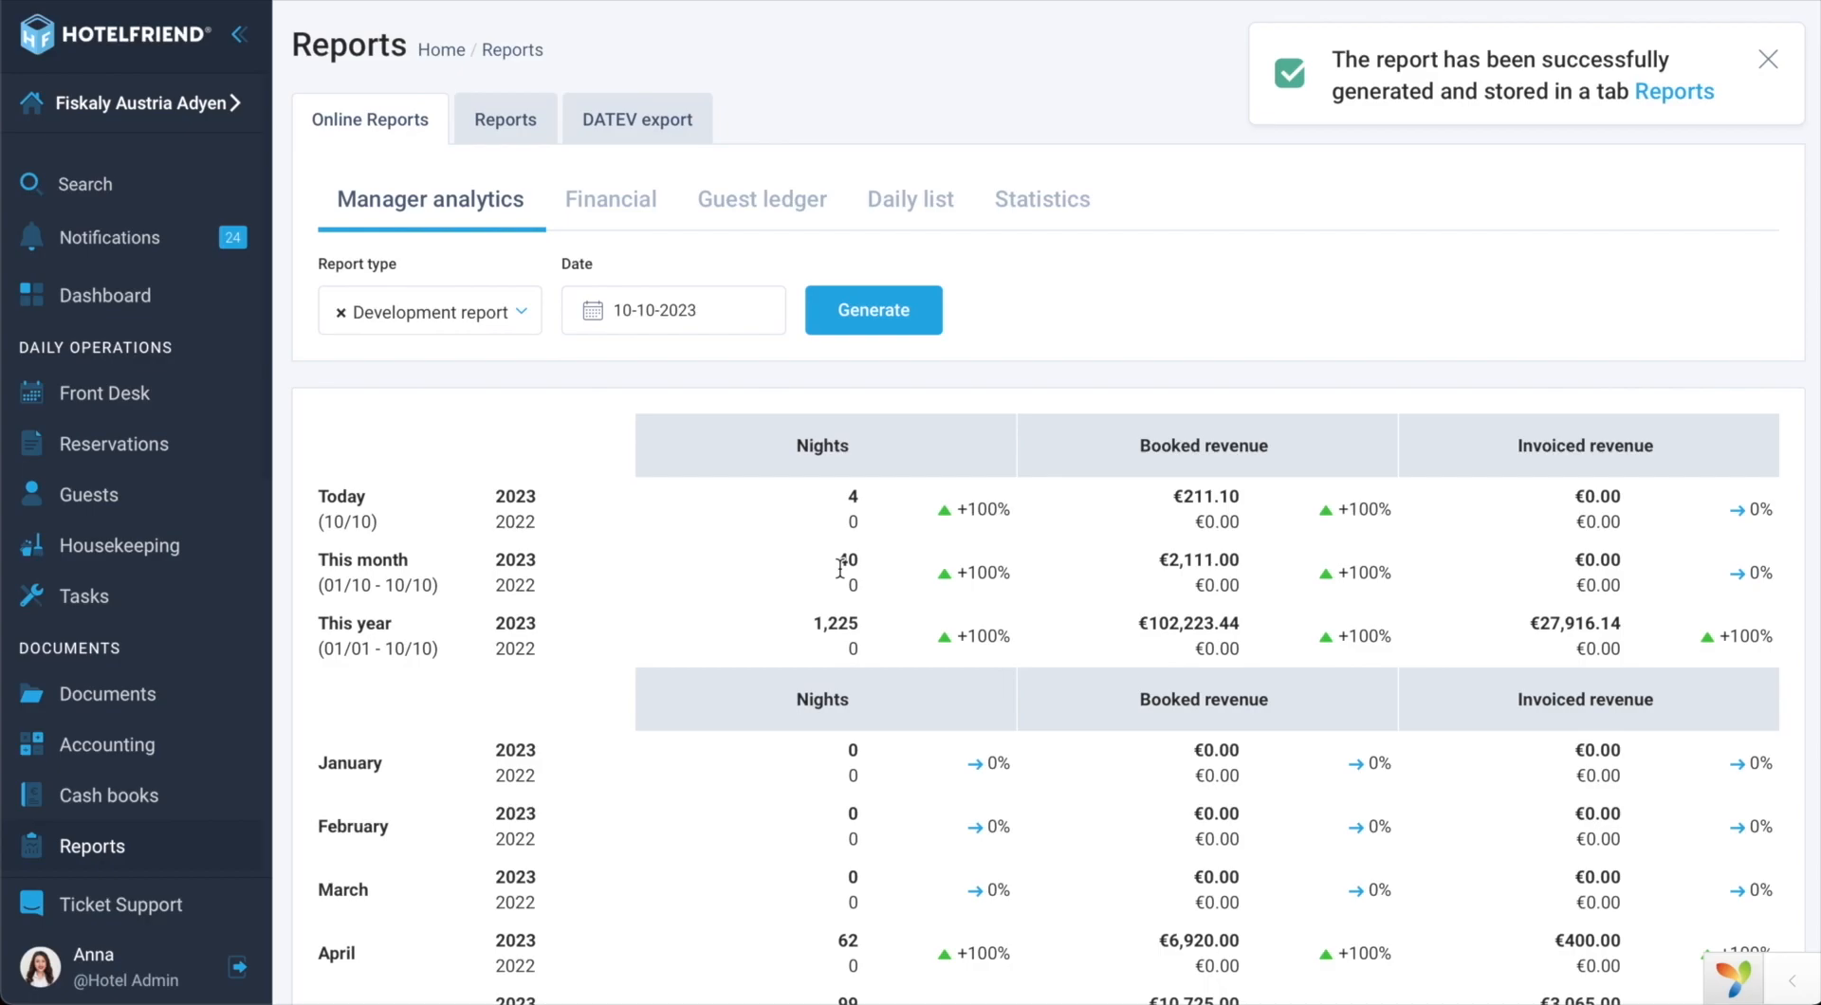
left_click(634, 3)
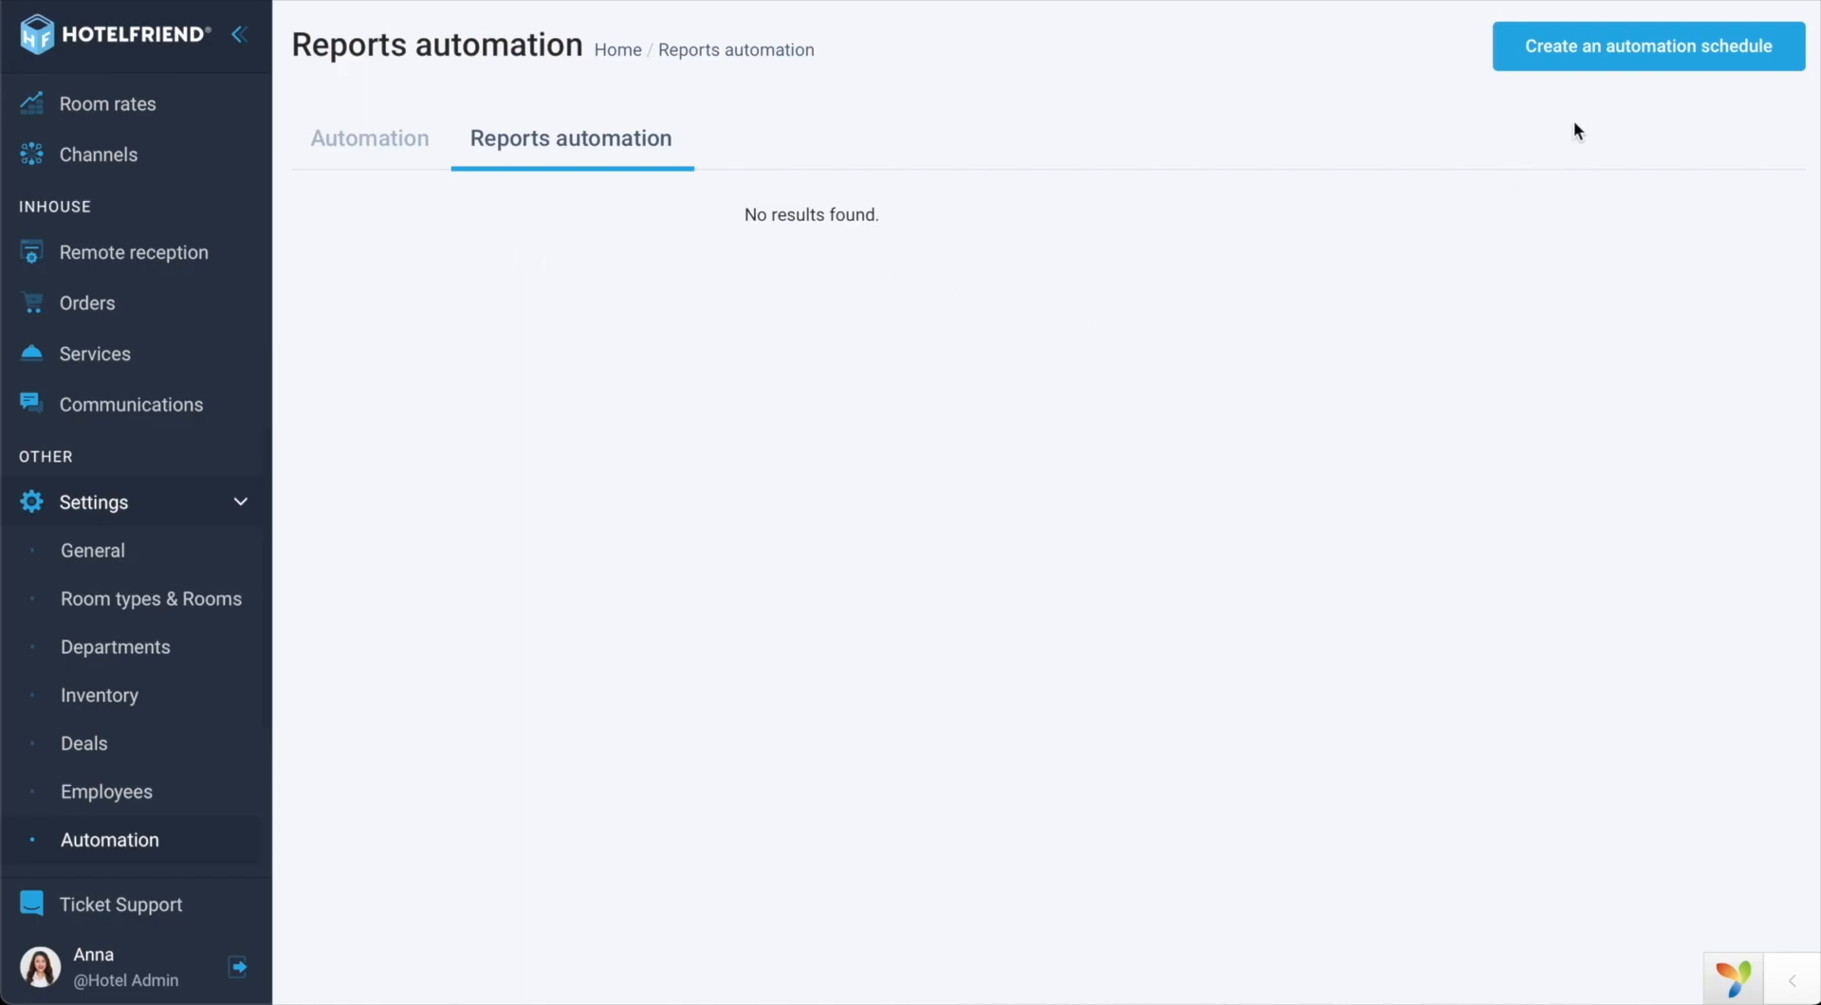
Step: Create a new automation schedule with End of Day Report, found by searching 'end'
left_click(1661, 54)
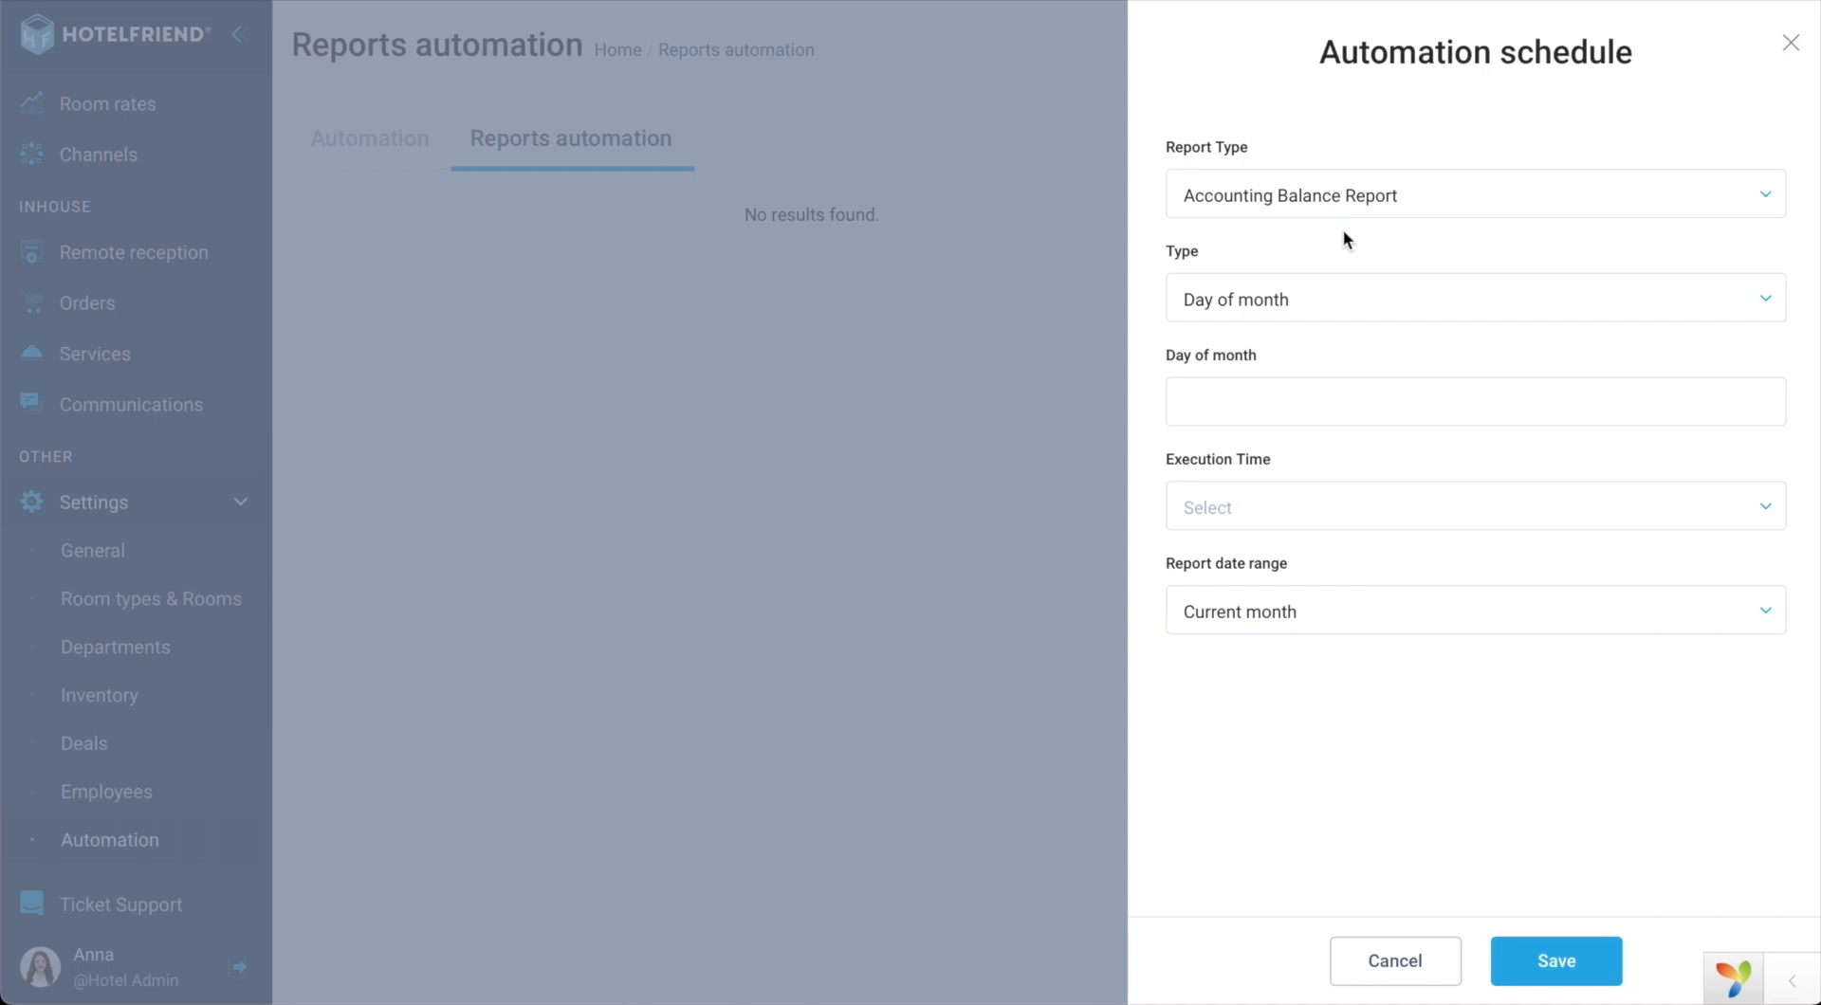
left_click(1422, 208)
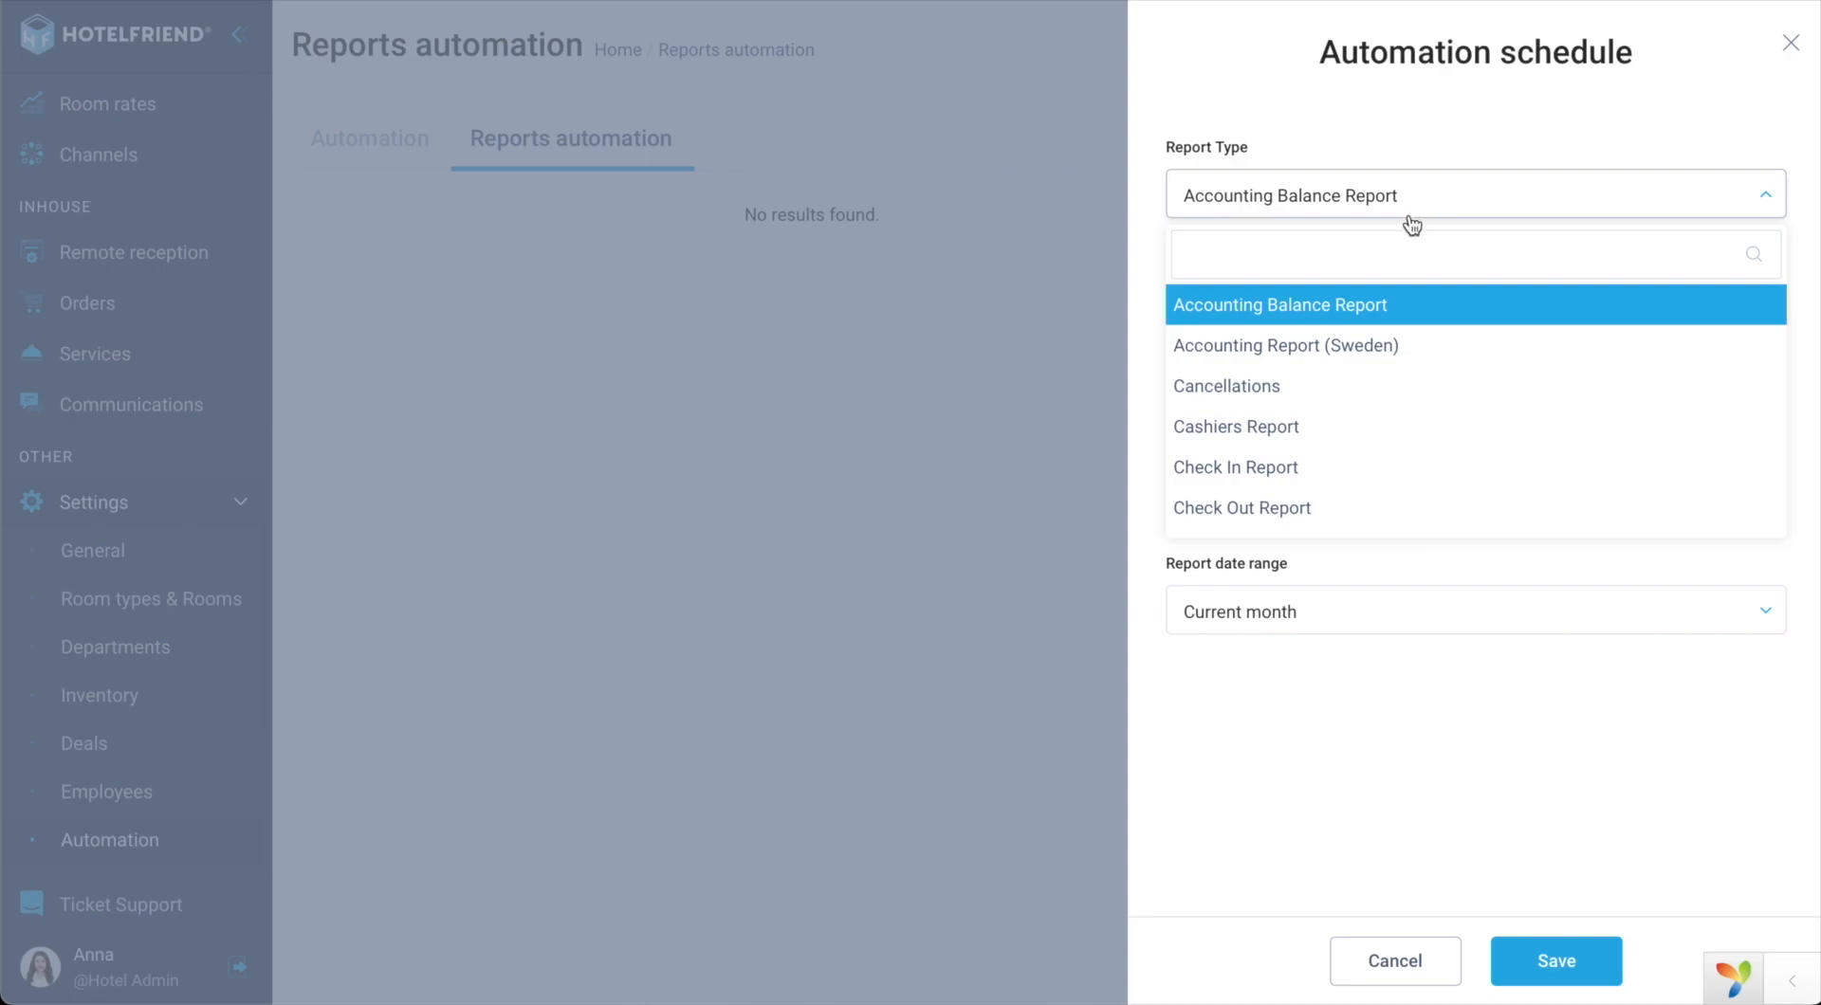
type("end")
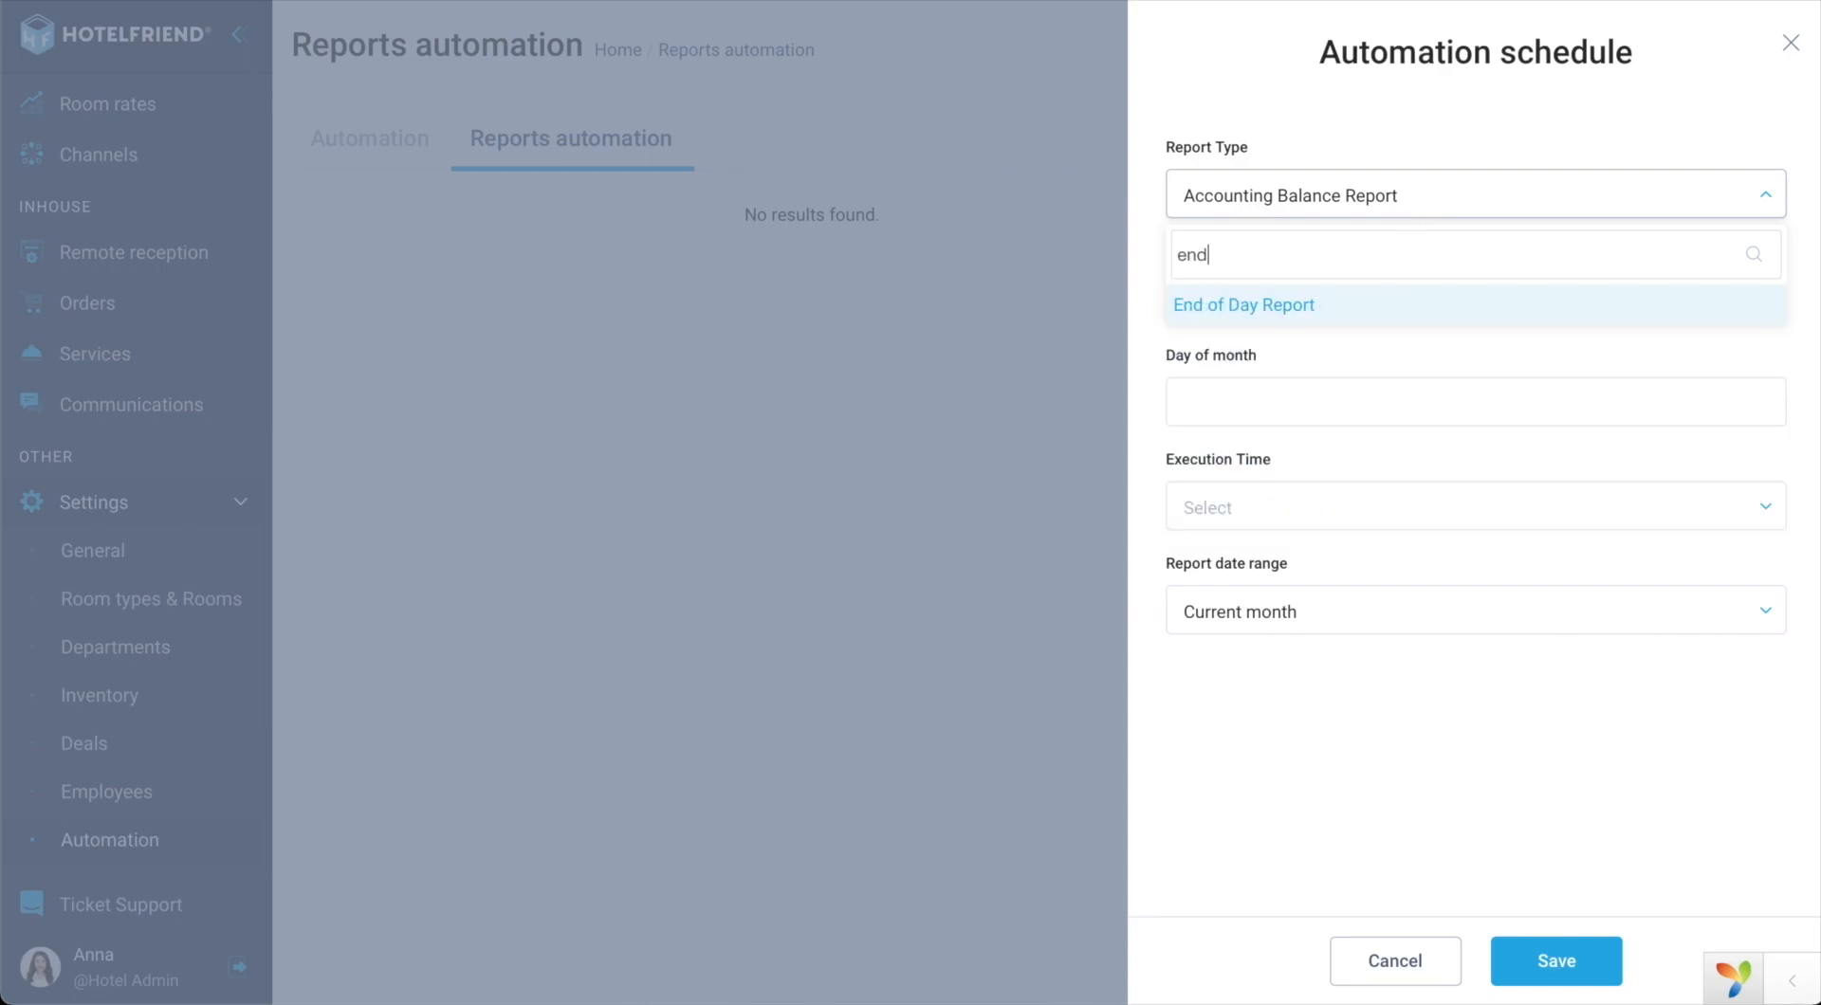
left_click(1275, 308)
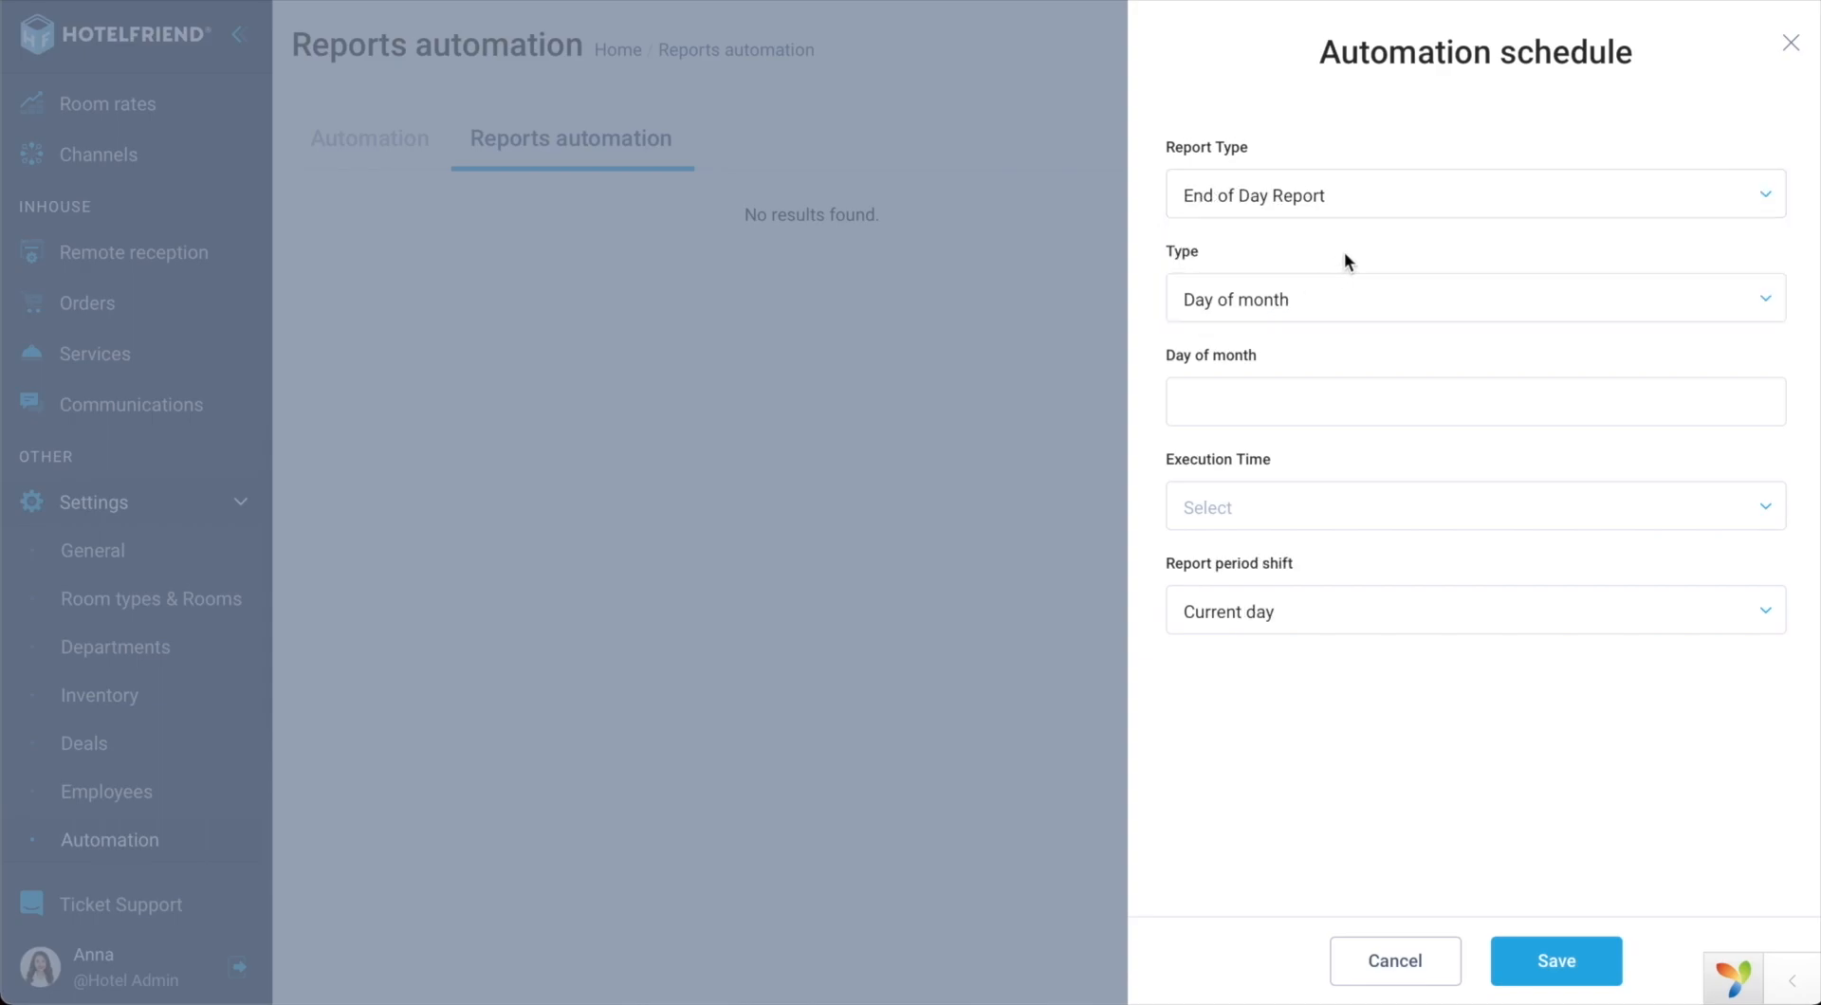
left_click(1270, 300)
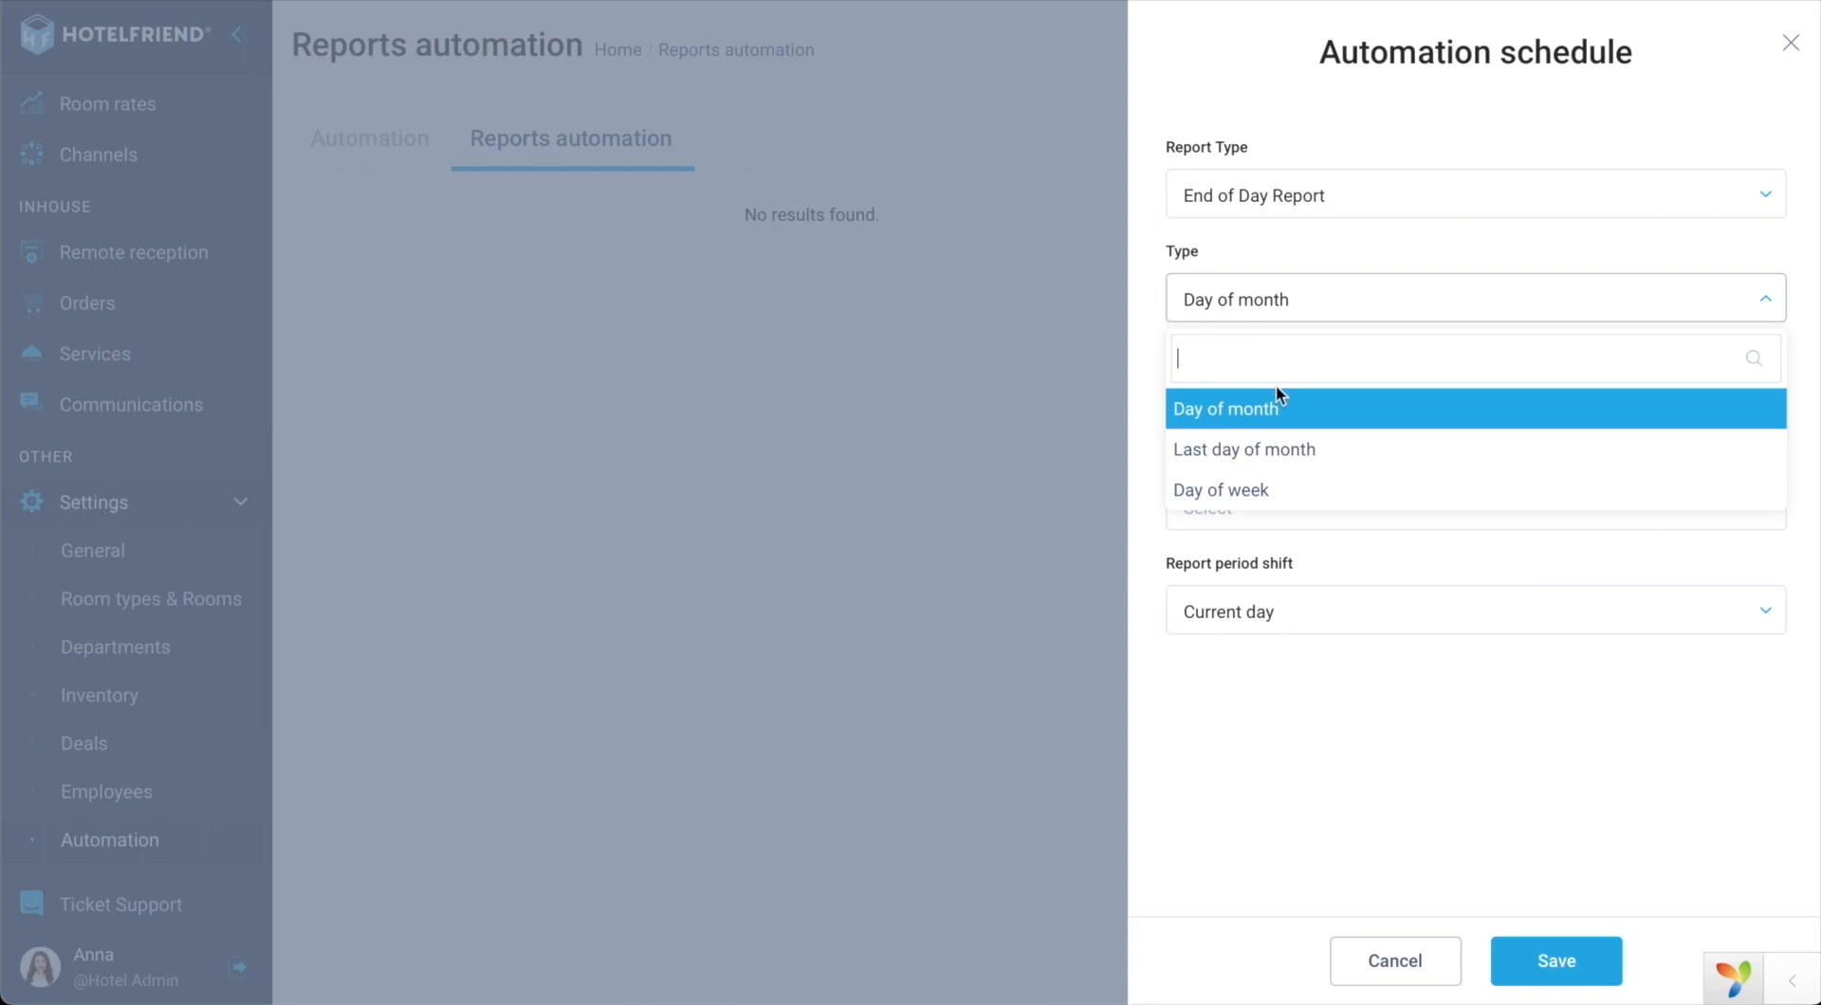
Step: Try Day of month with day 10, then Last day of month as the schedule type
left_click(1318, 420)
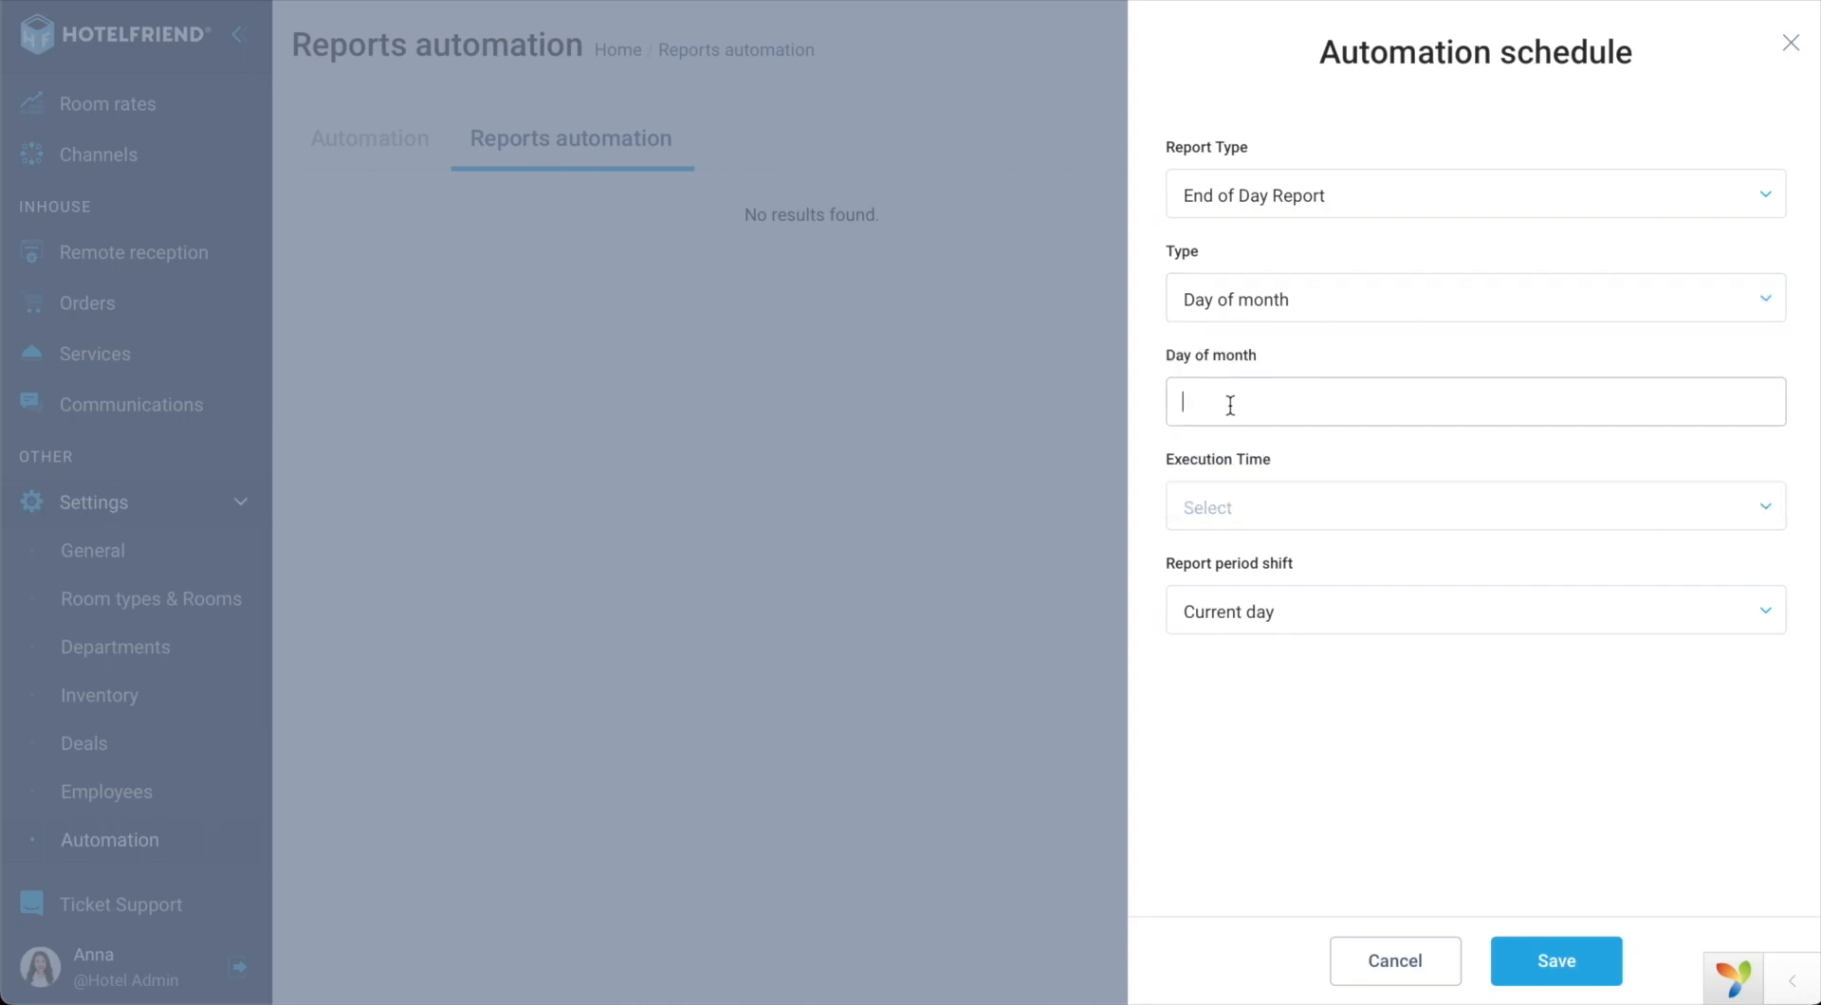
type("10")
left_click(1255, 317)
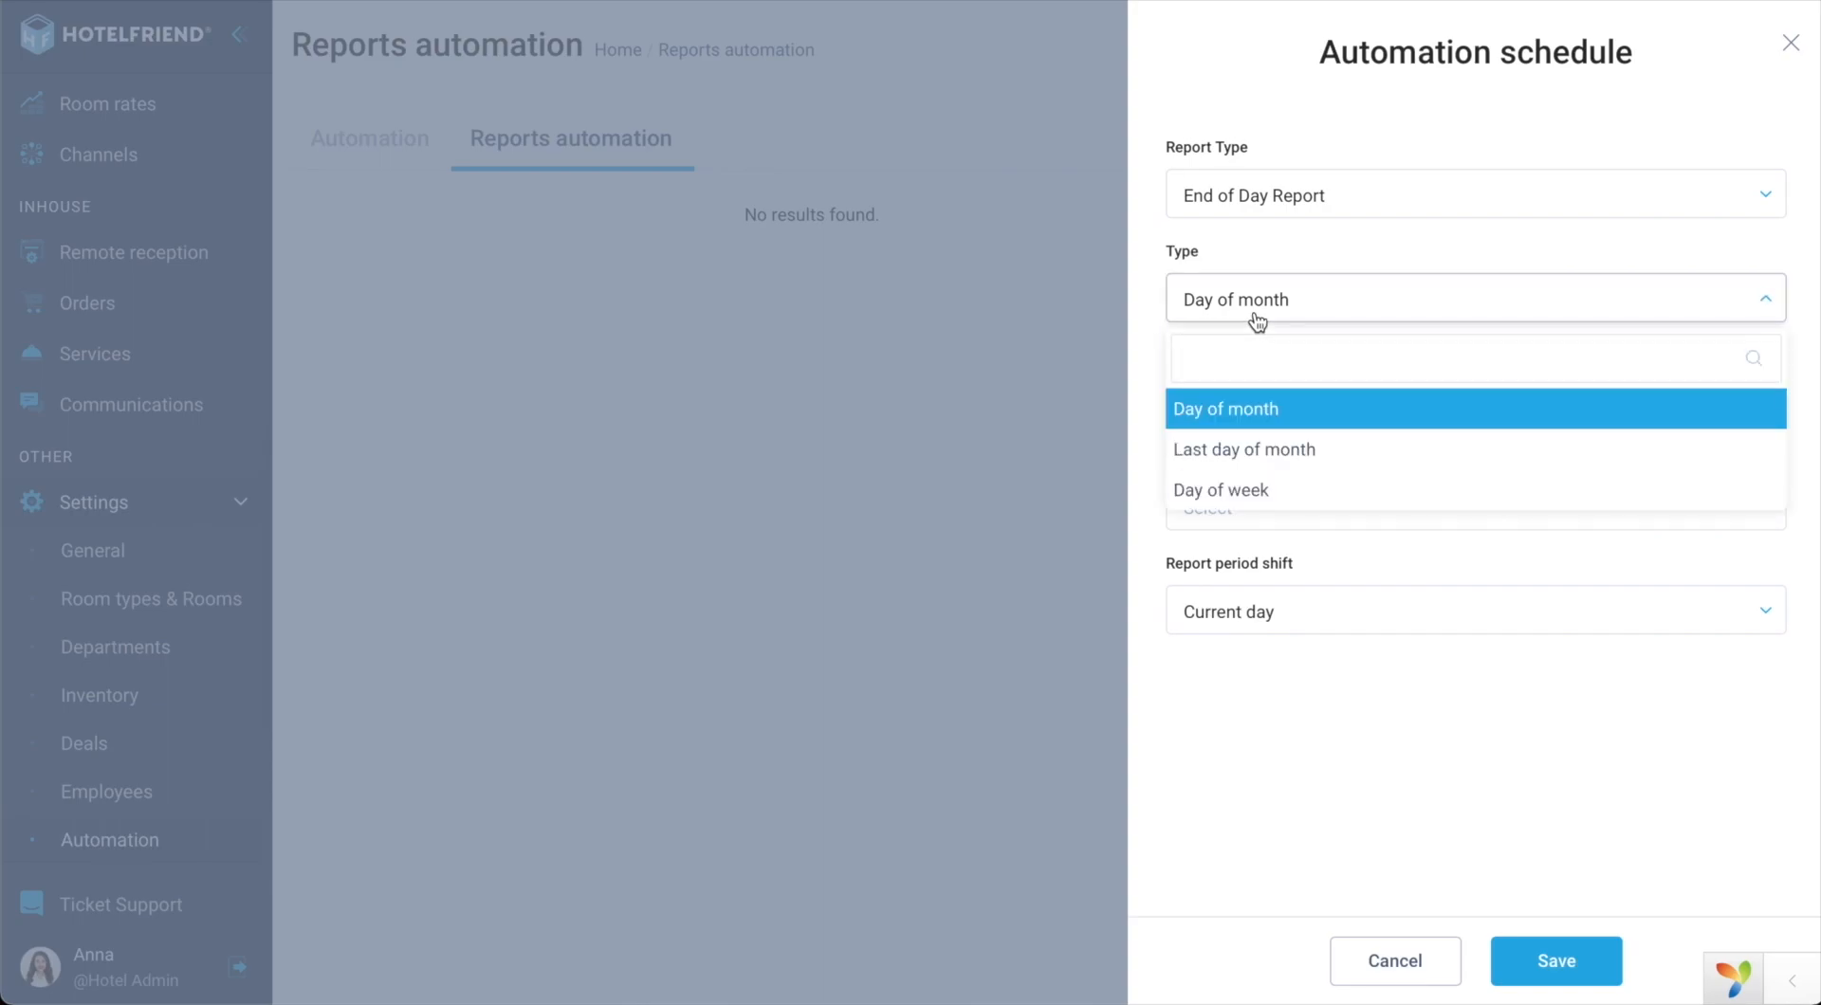
left_click(1231, 463)
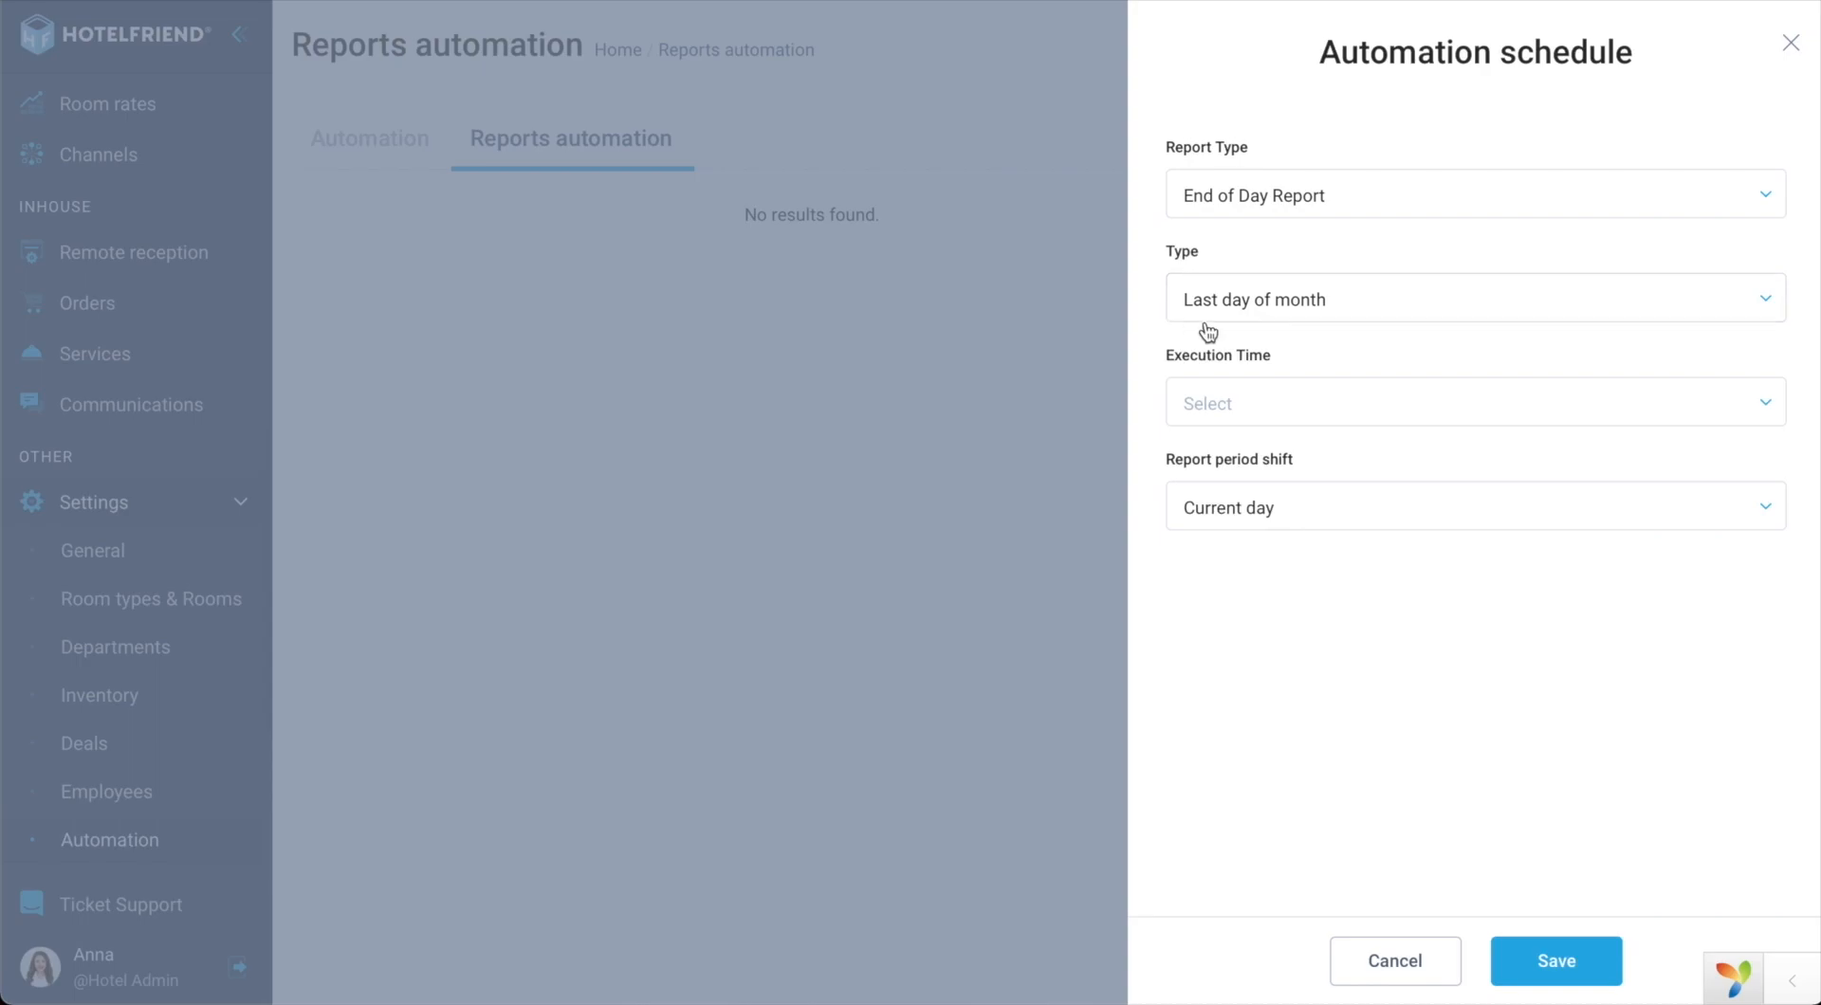
Step: Switch the schedule type to Day of week with all days Mon through Sun ticked
left_click(1269, 311)
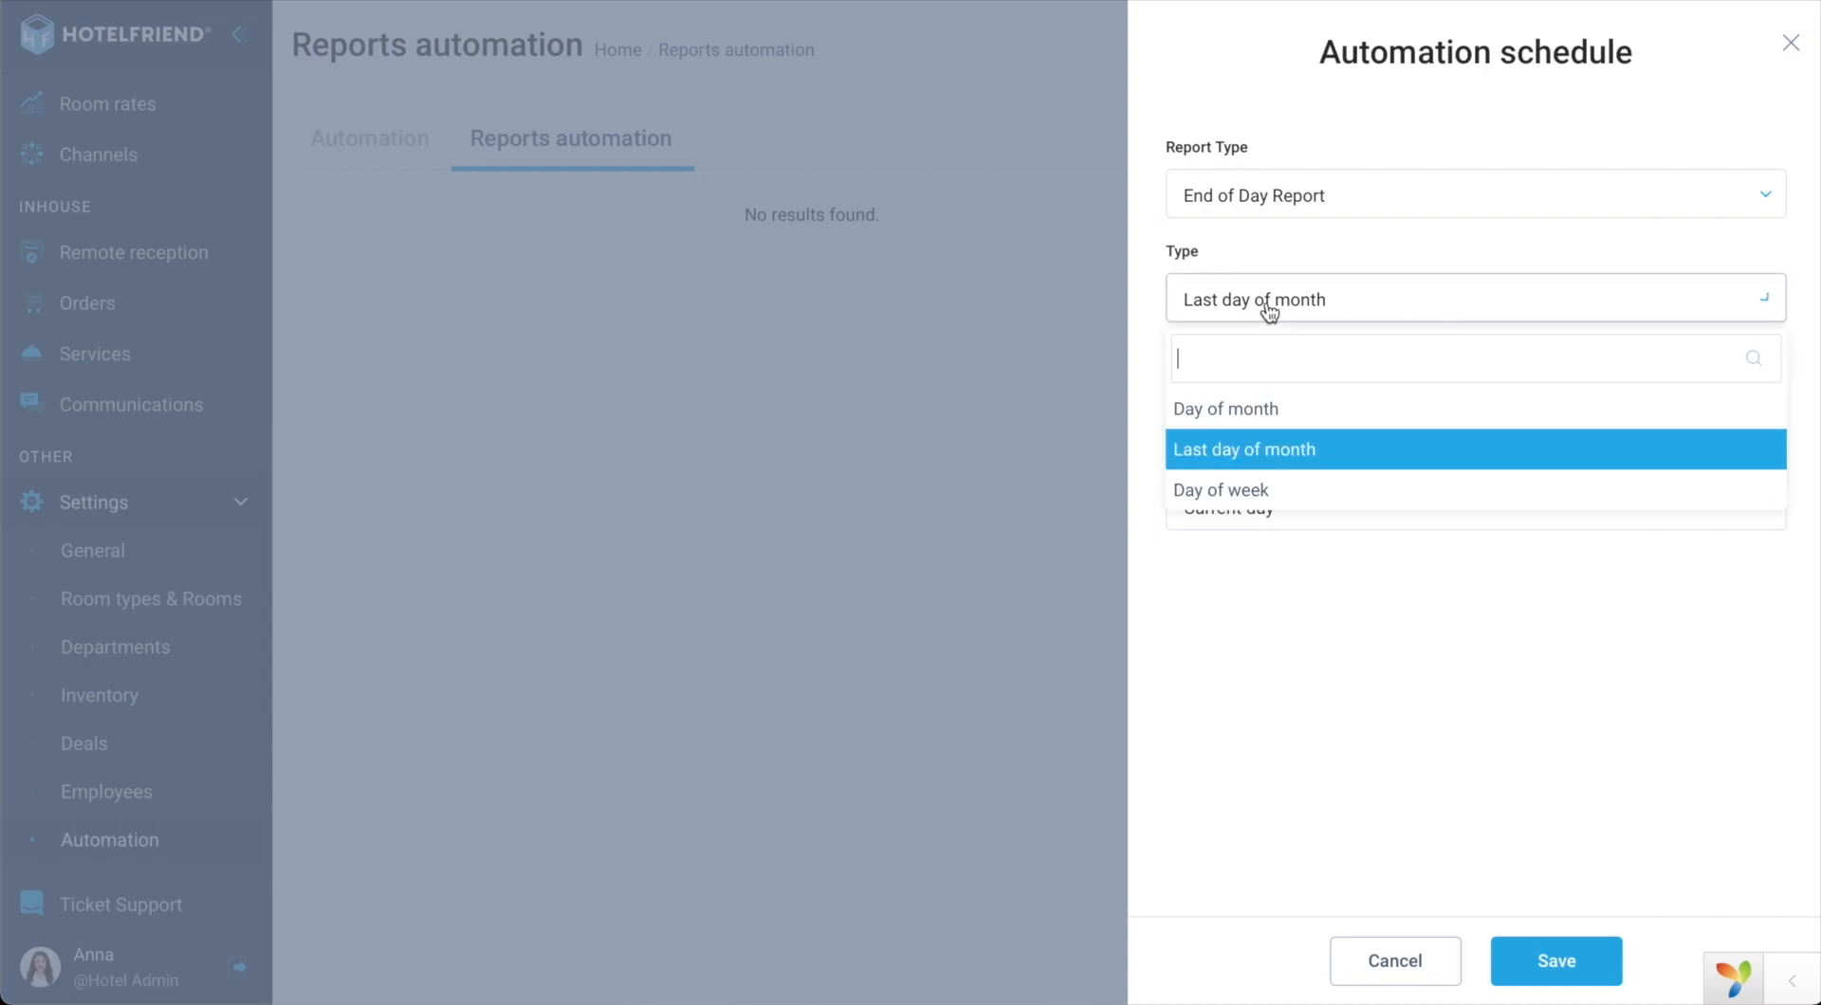
left_click(1214, 492)
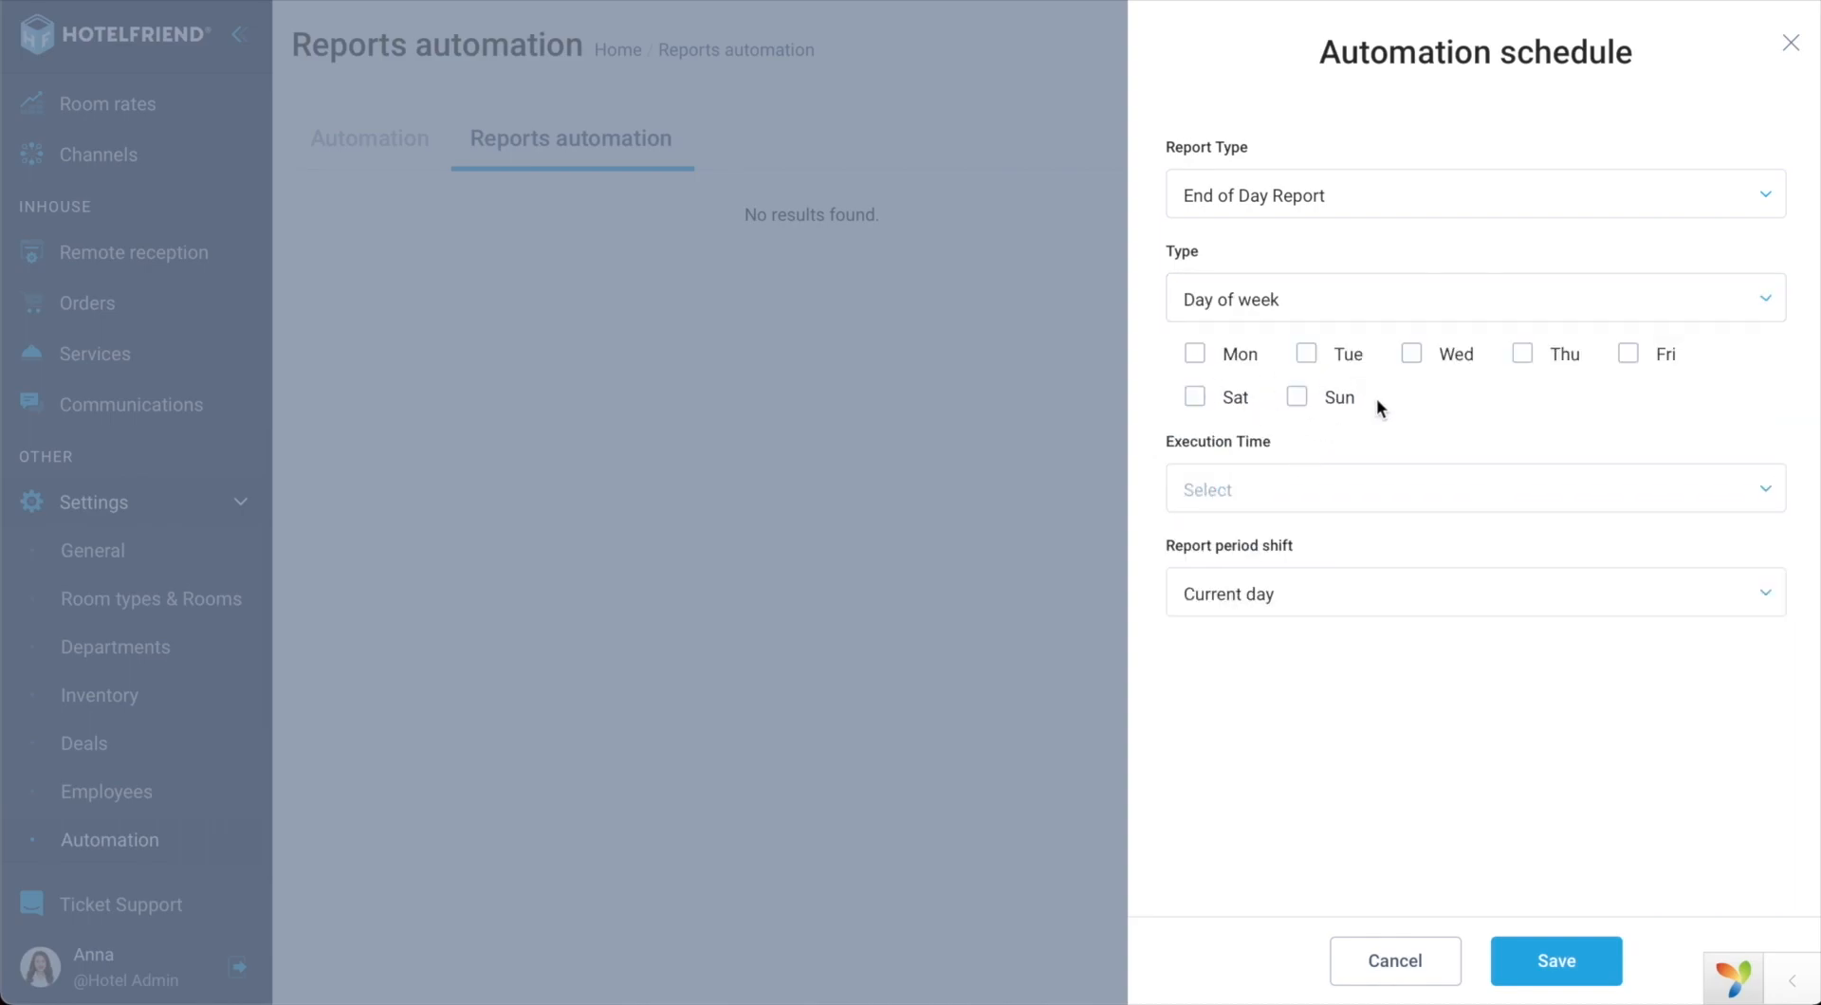
left_click(1195, 354)
left_click(1305, 356)
left_click(1412, 357)
left_click(1522, 357)
left_click(1627, 354)
left_click(1198, 399)
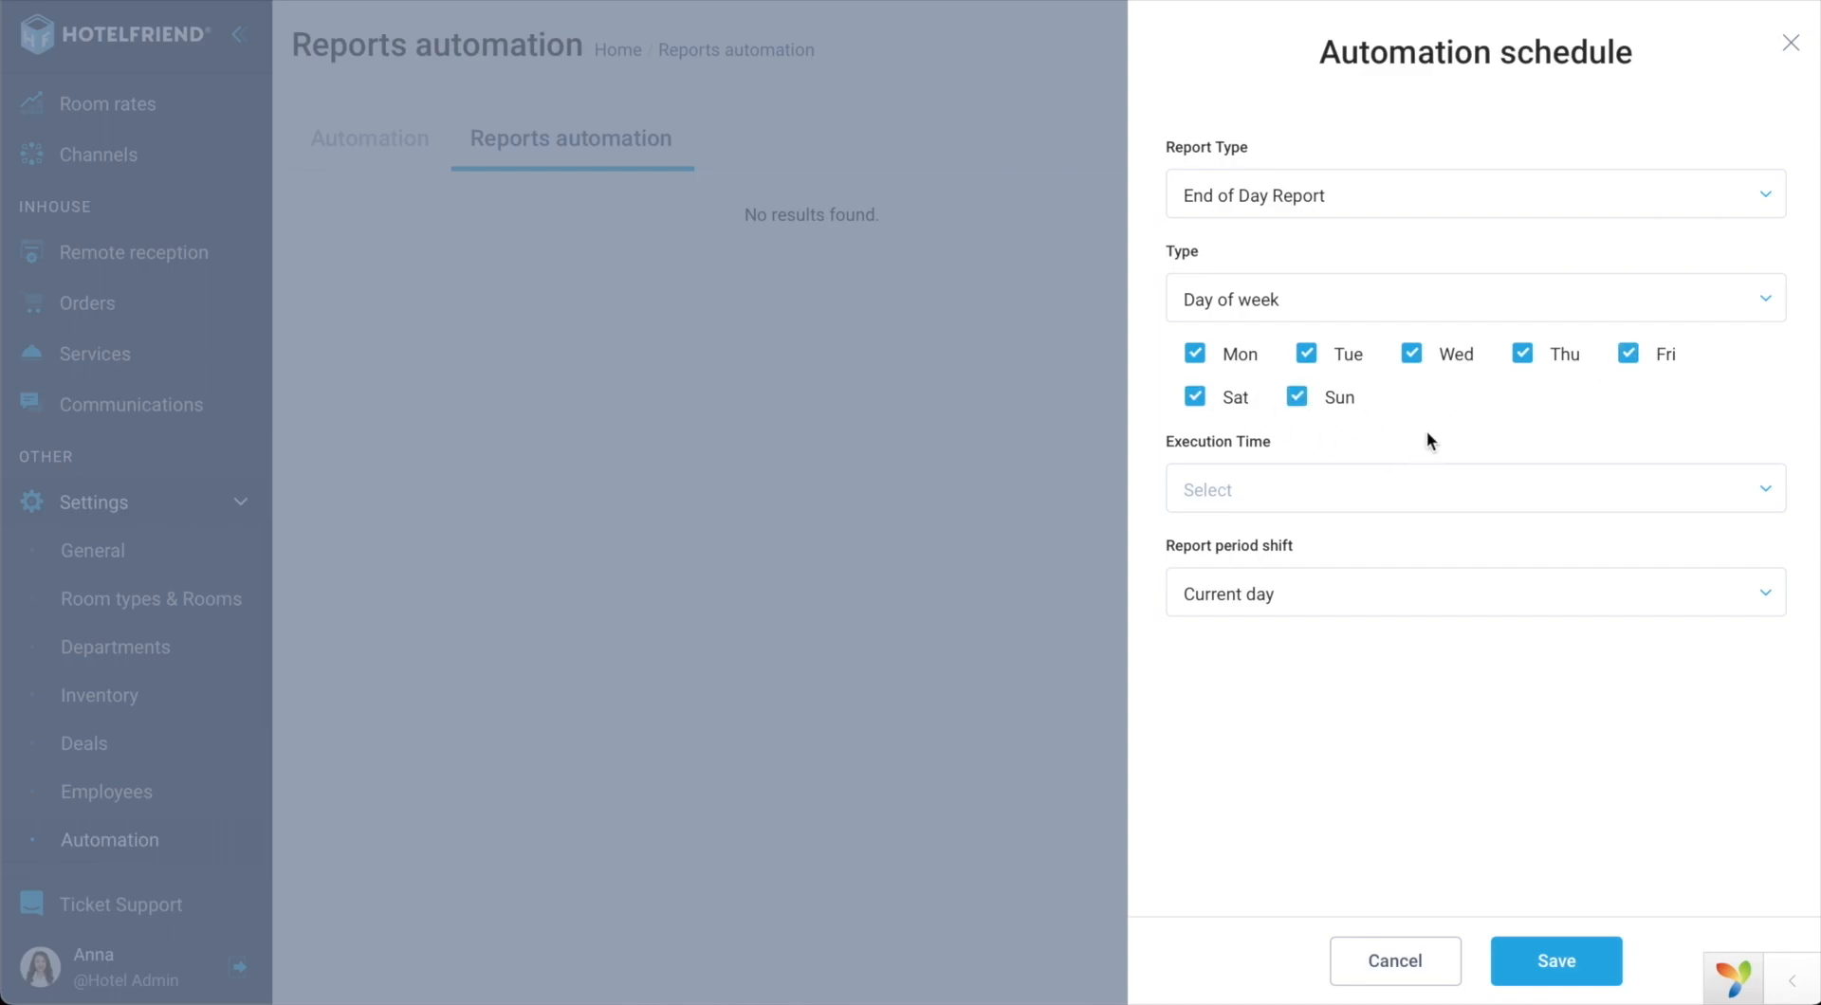
Step: Set execution time to 00:00 and report period shift to Previous day
left_click(1226, 490)
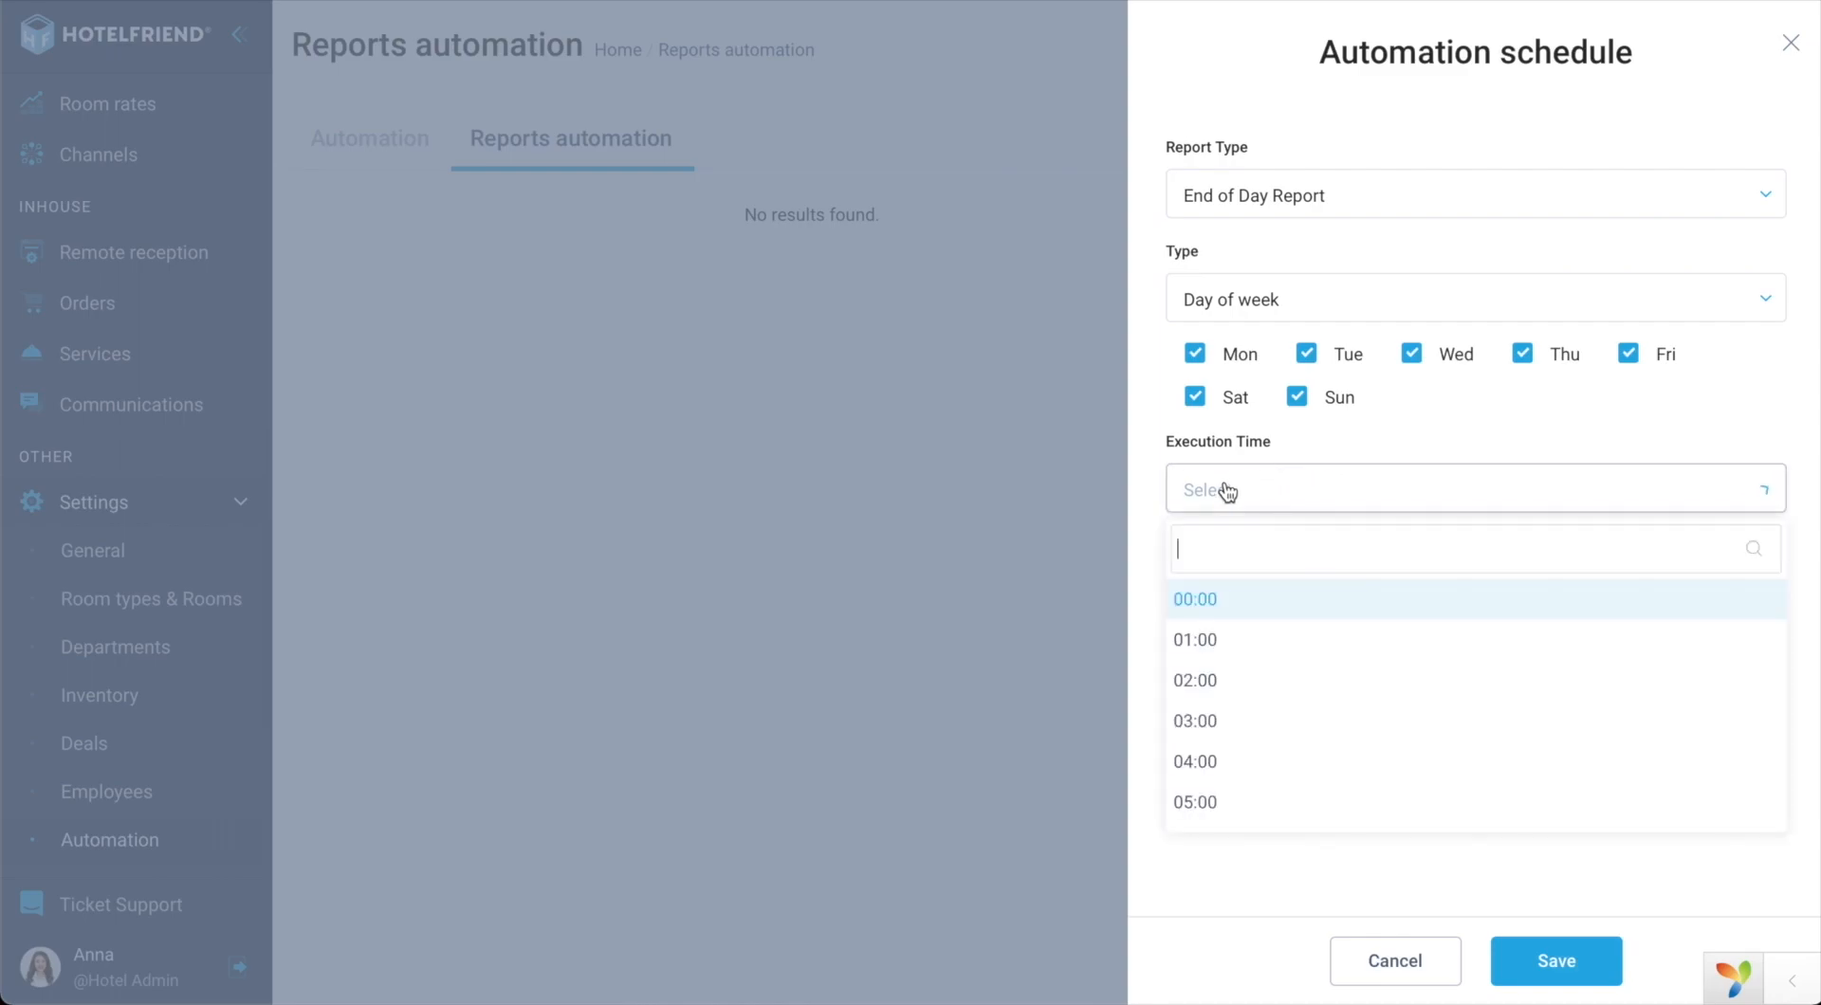
left_click(1225, 609)
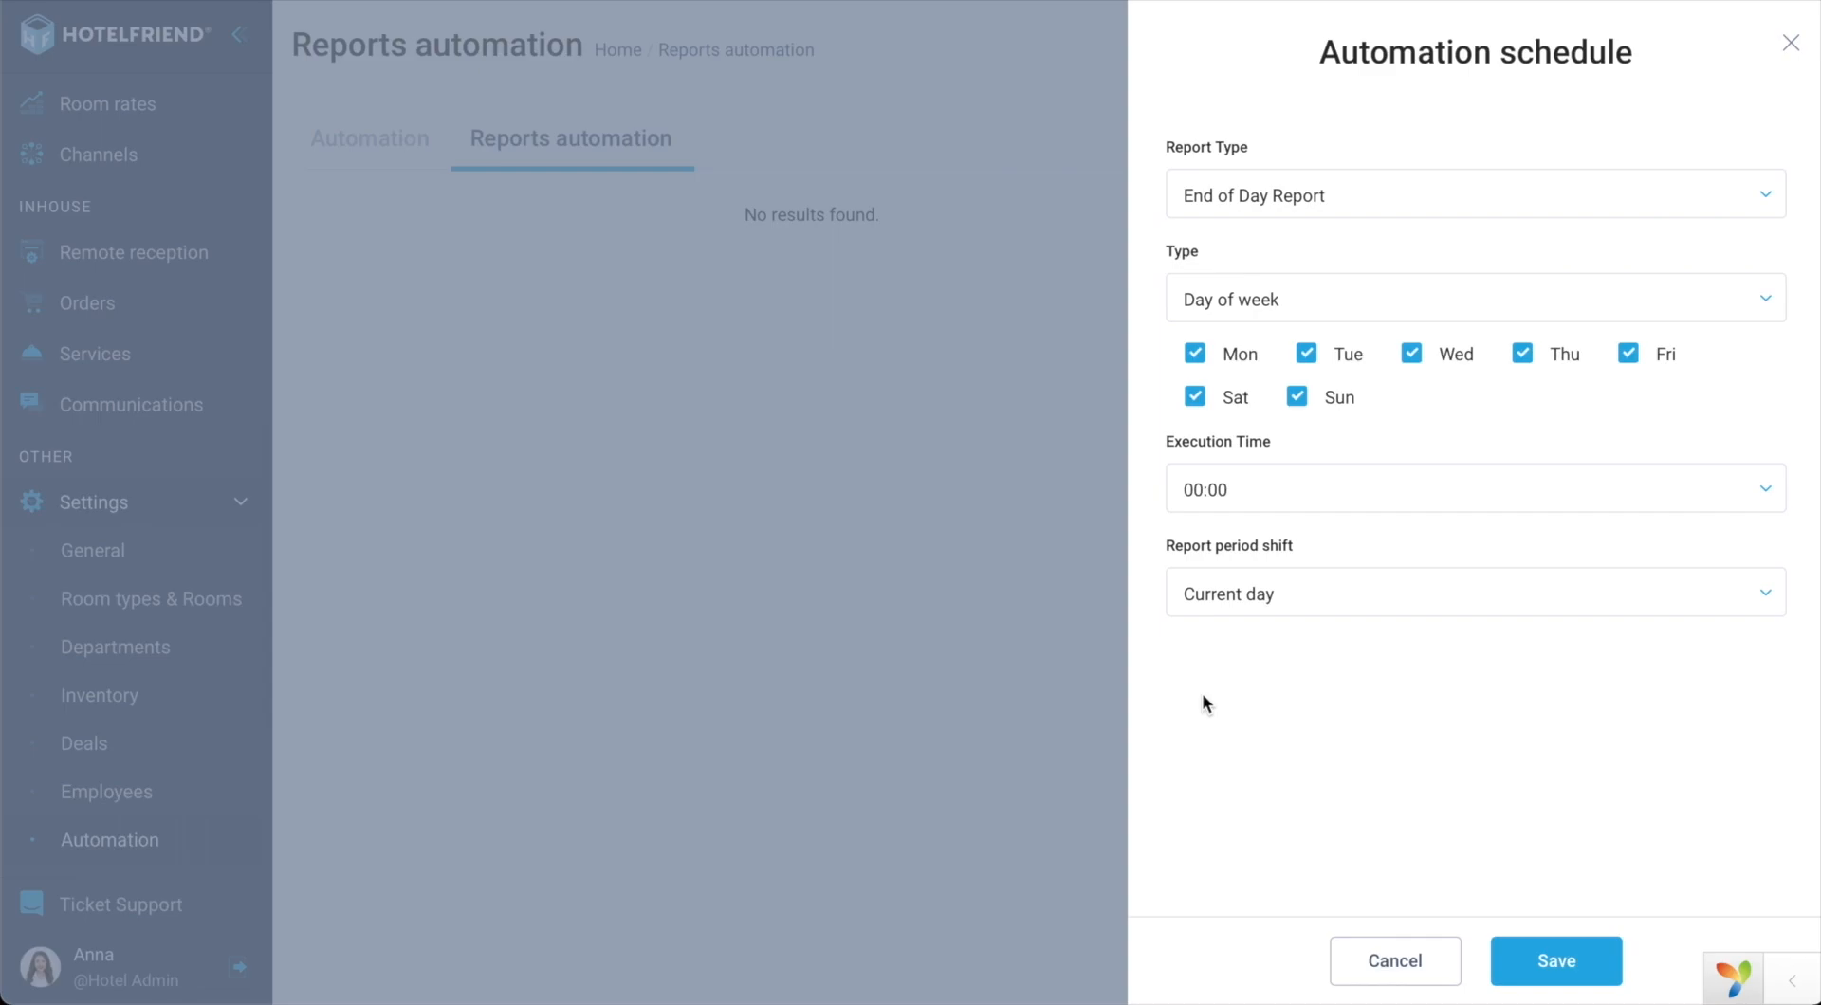
left_click(1292, 602)
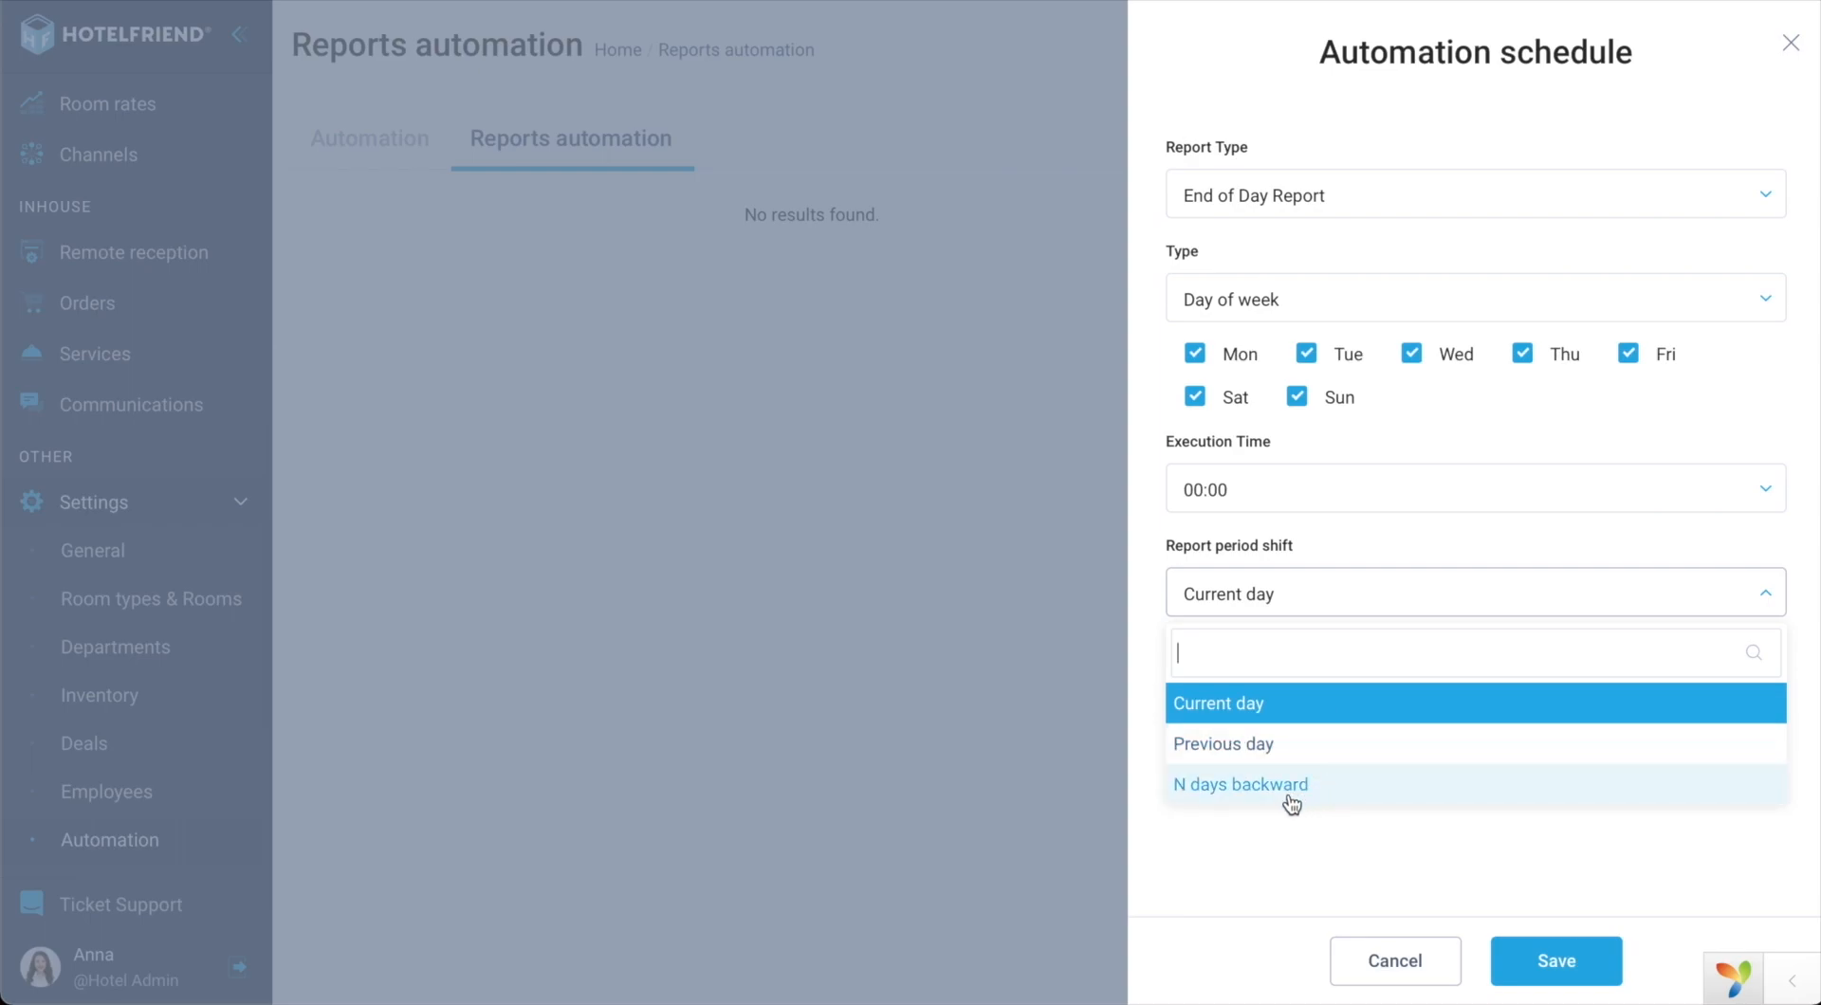
left_click(1236, 749)
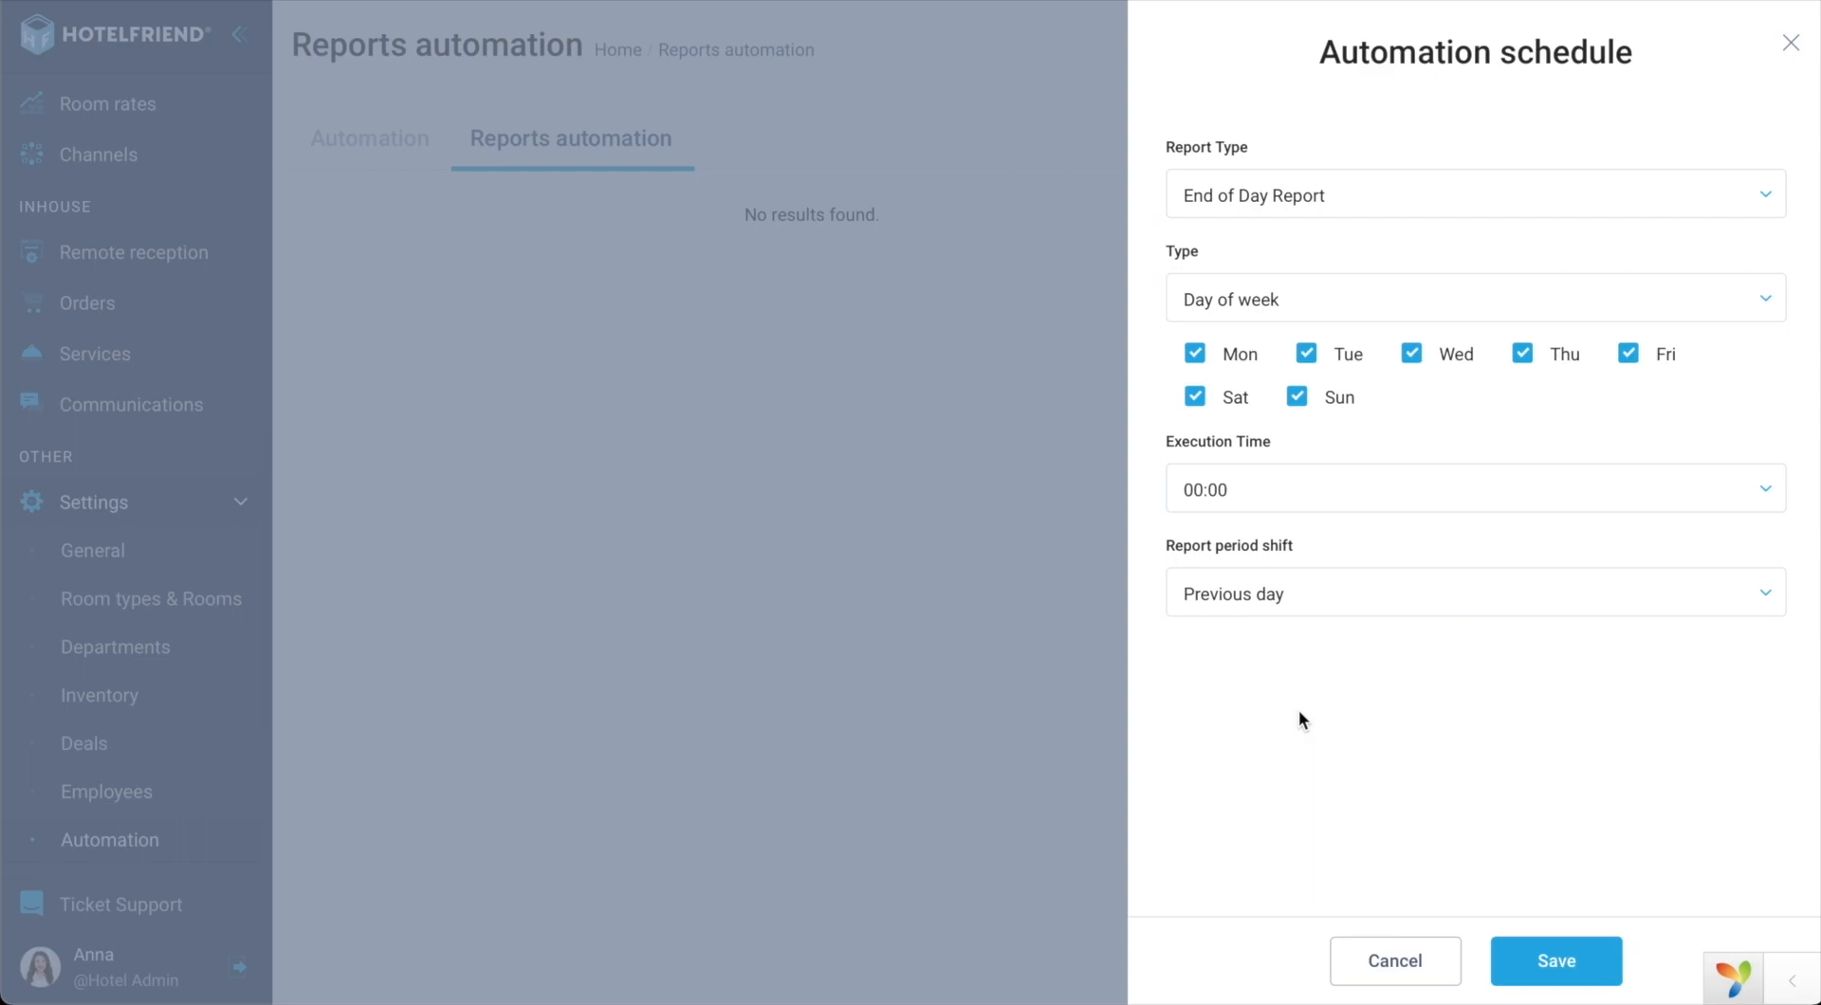
Step: Save the End of Day Report schedule, switch its toggle on, and reopen it for editing
left_click(1548, 963)
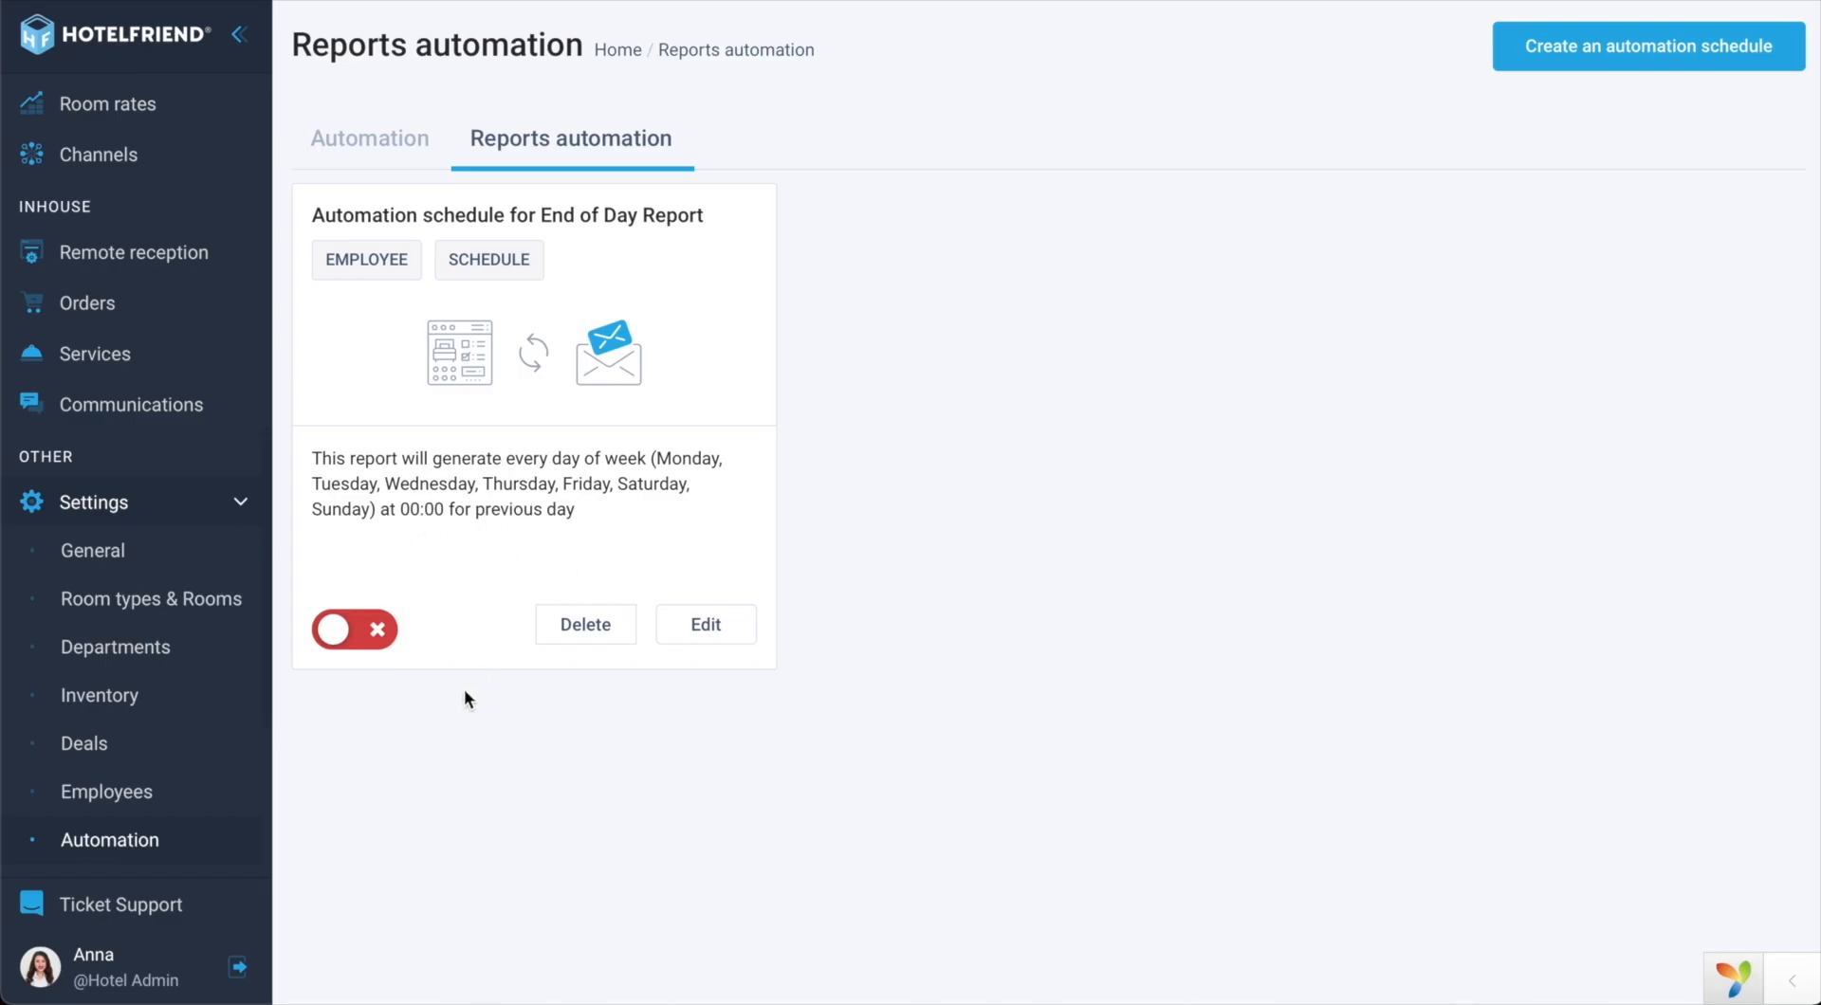
left_click(384, 635)
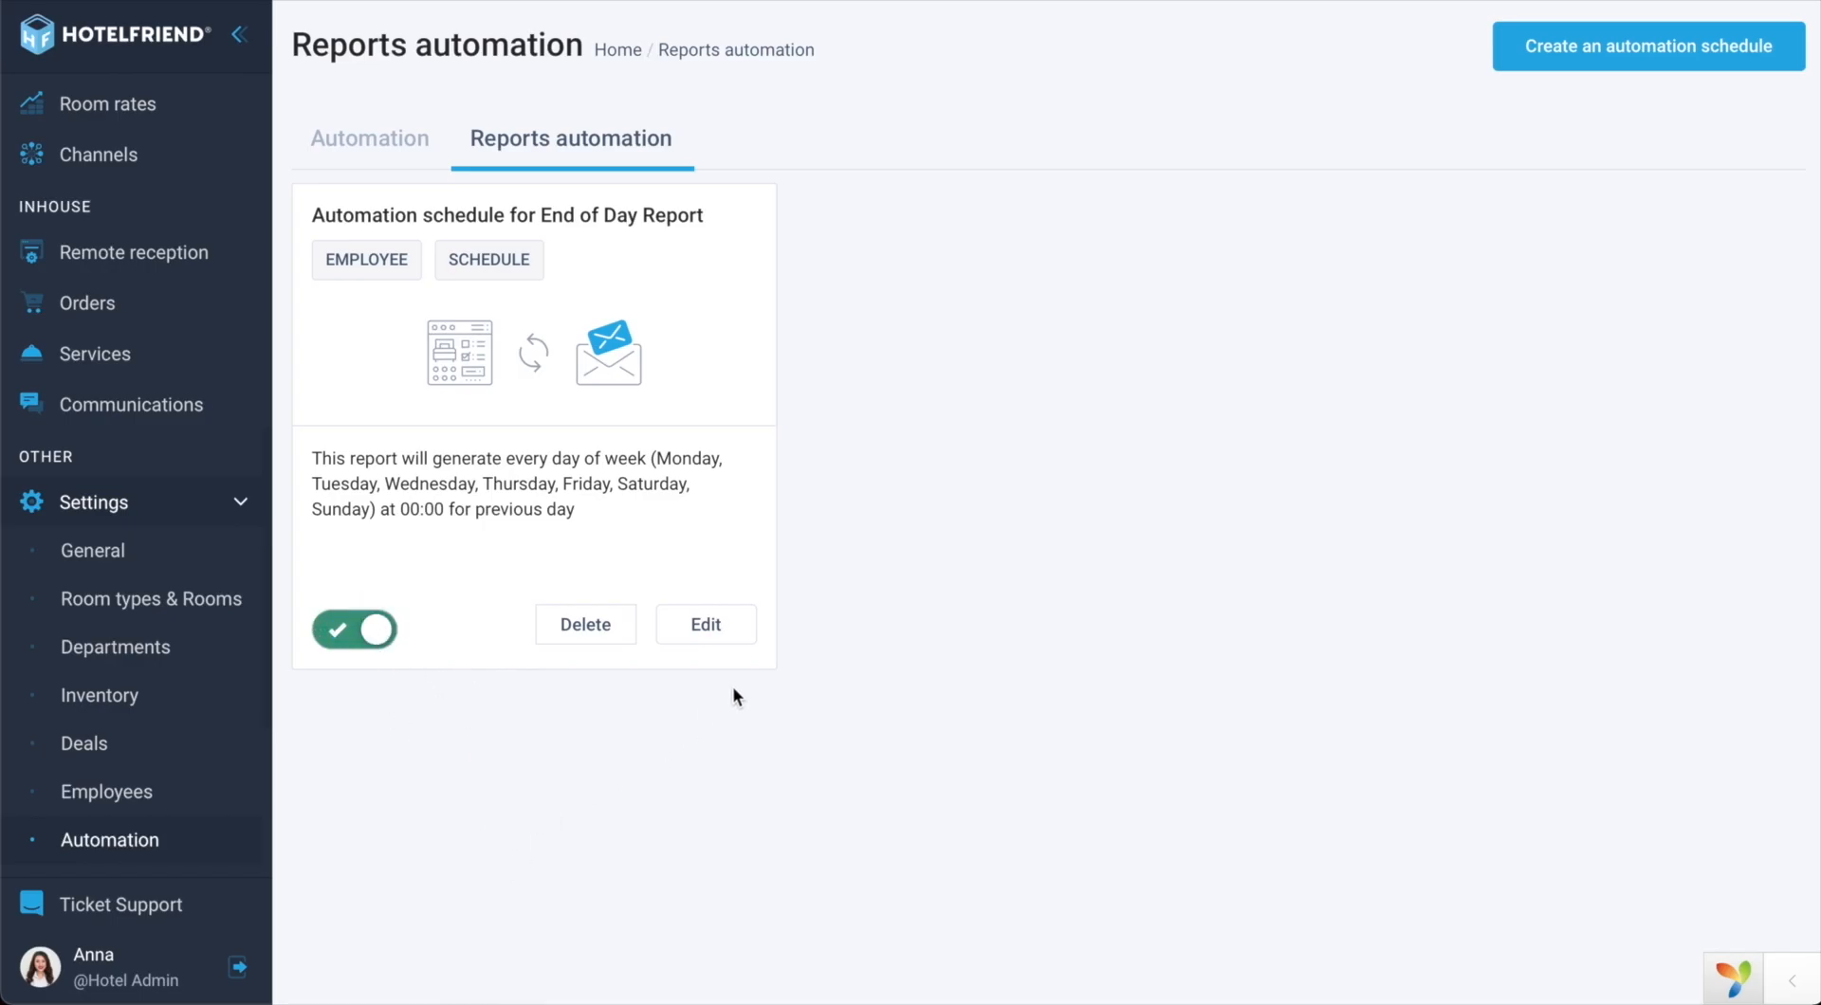
left_click(732, 632)
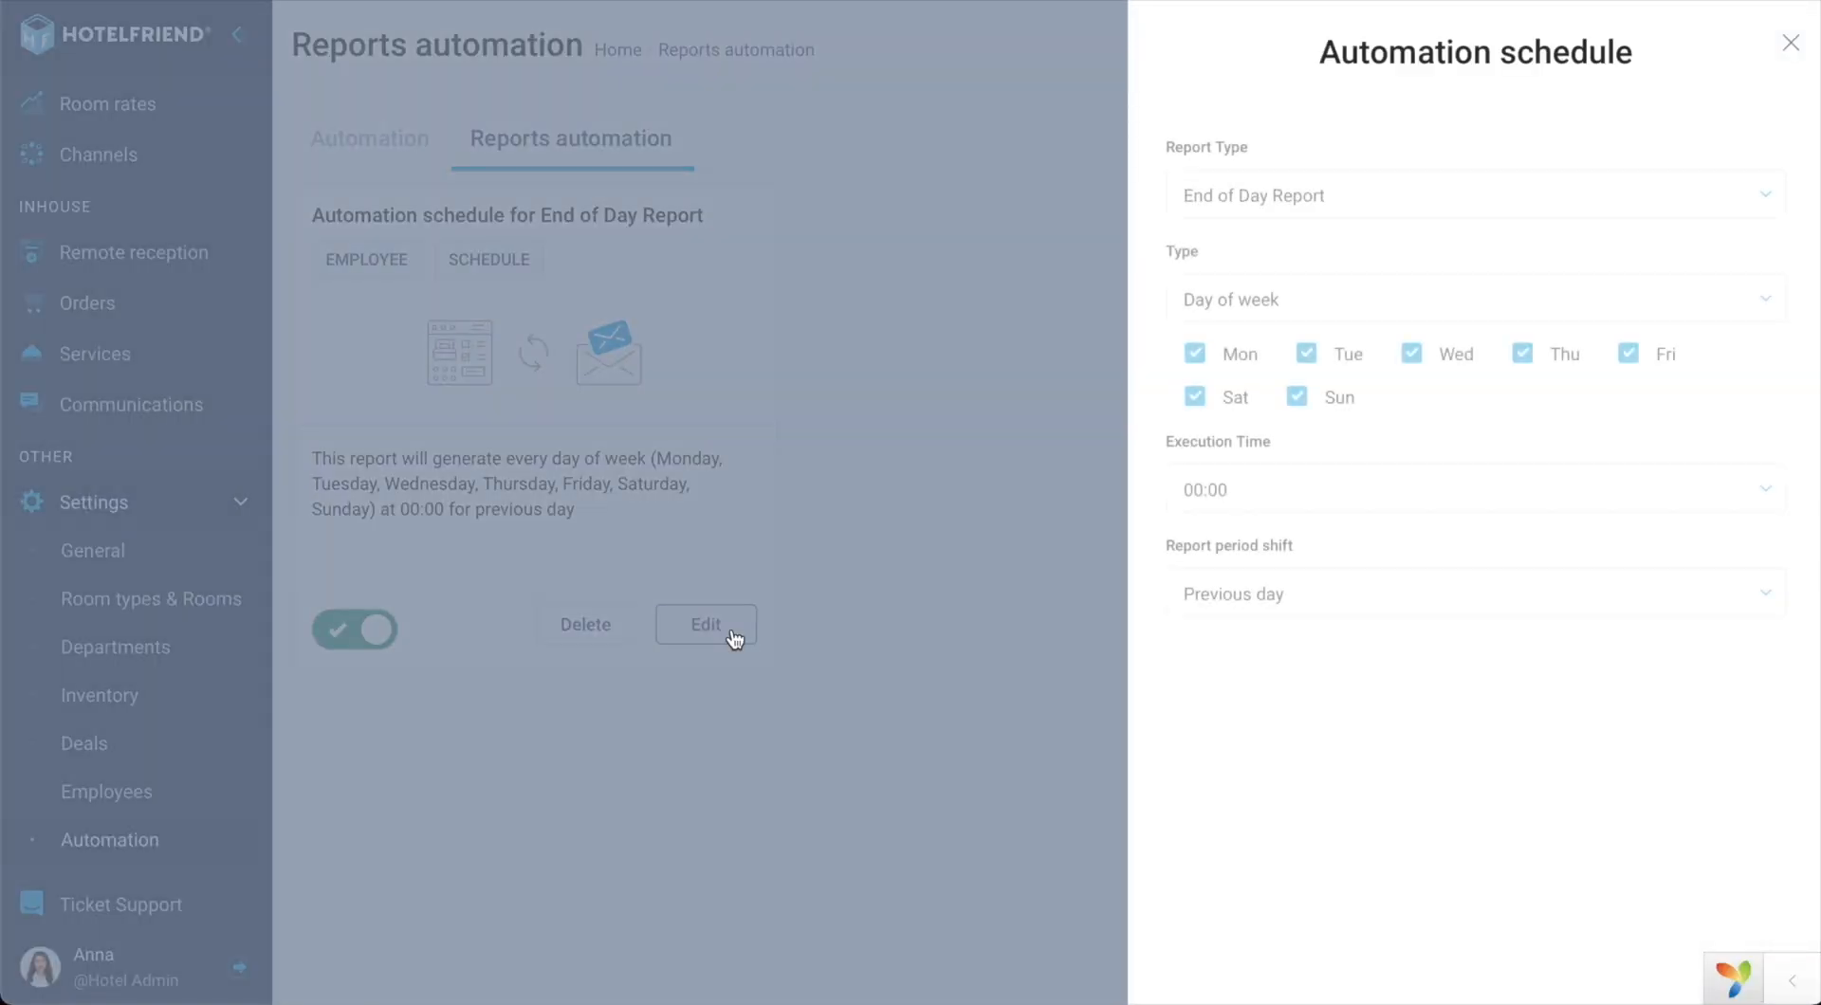
Step: Close the schedule's edit panel with the X, leaving it unchanged
left_click(694, 730)
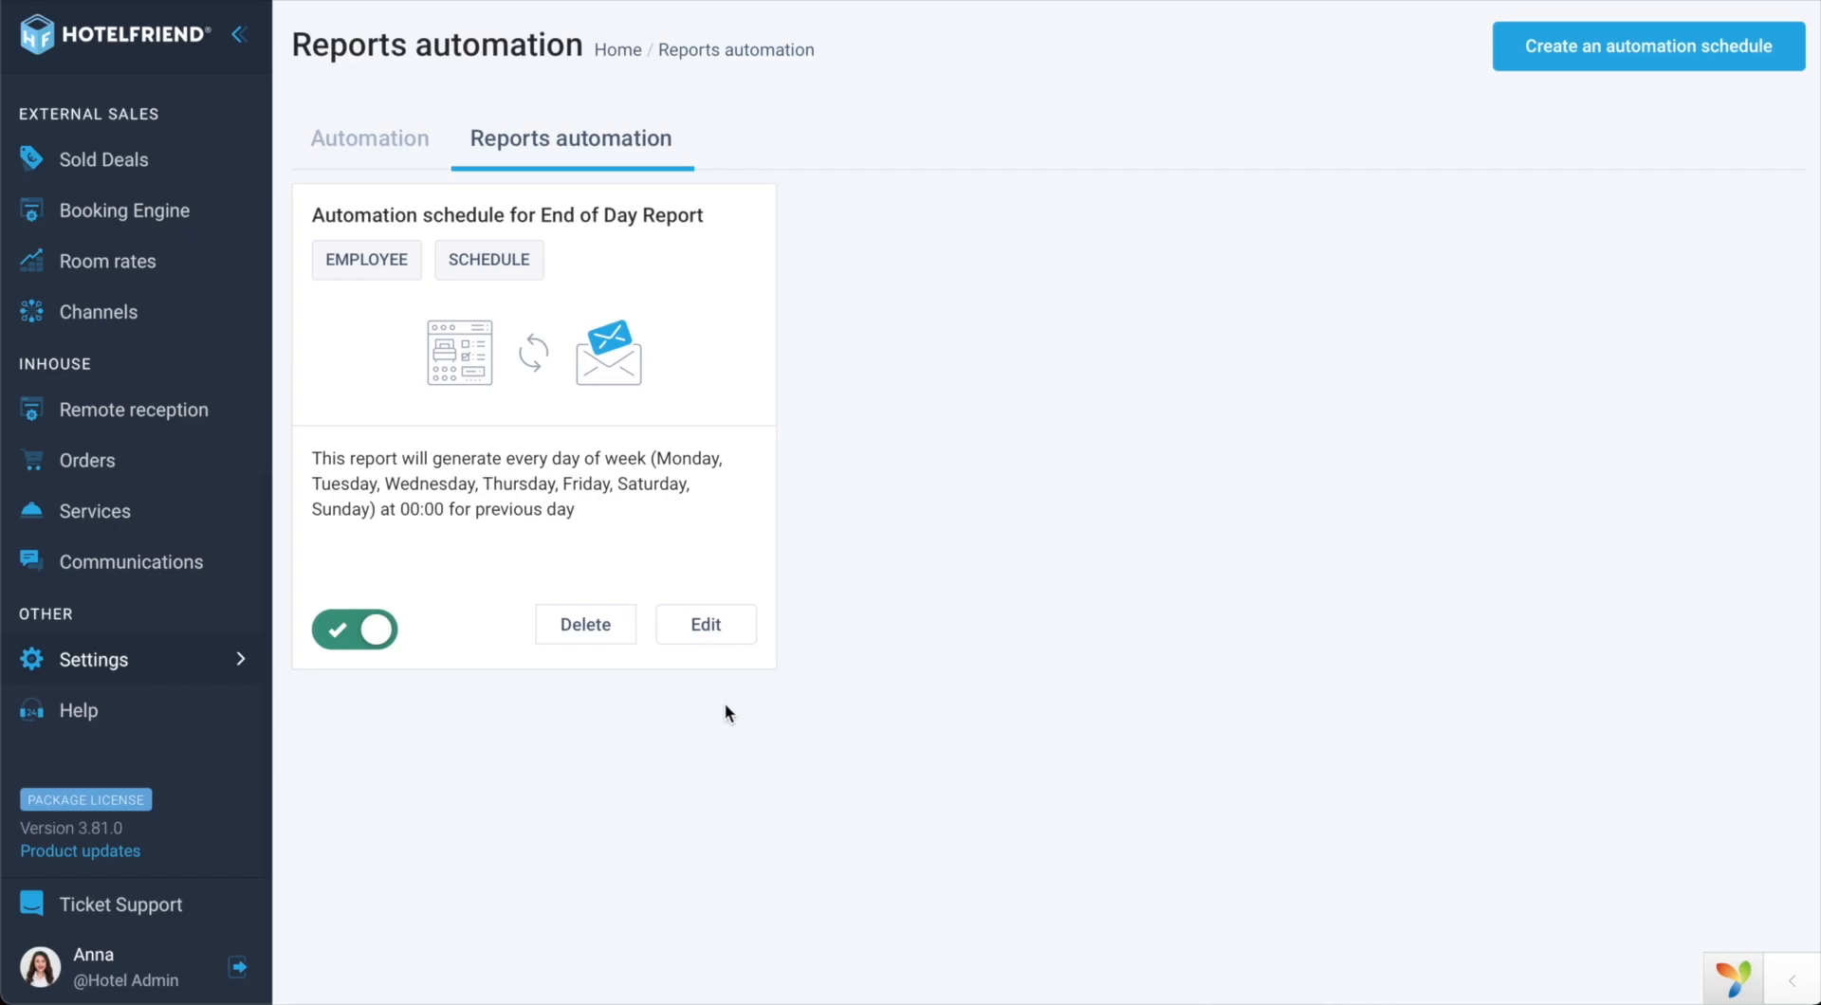
Step: Create a new Accounting Balance Report schedule with Custom as the report date range
left_click(1586, 49)
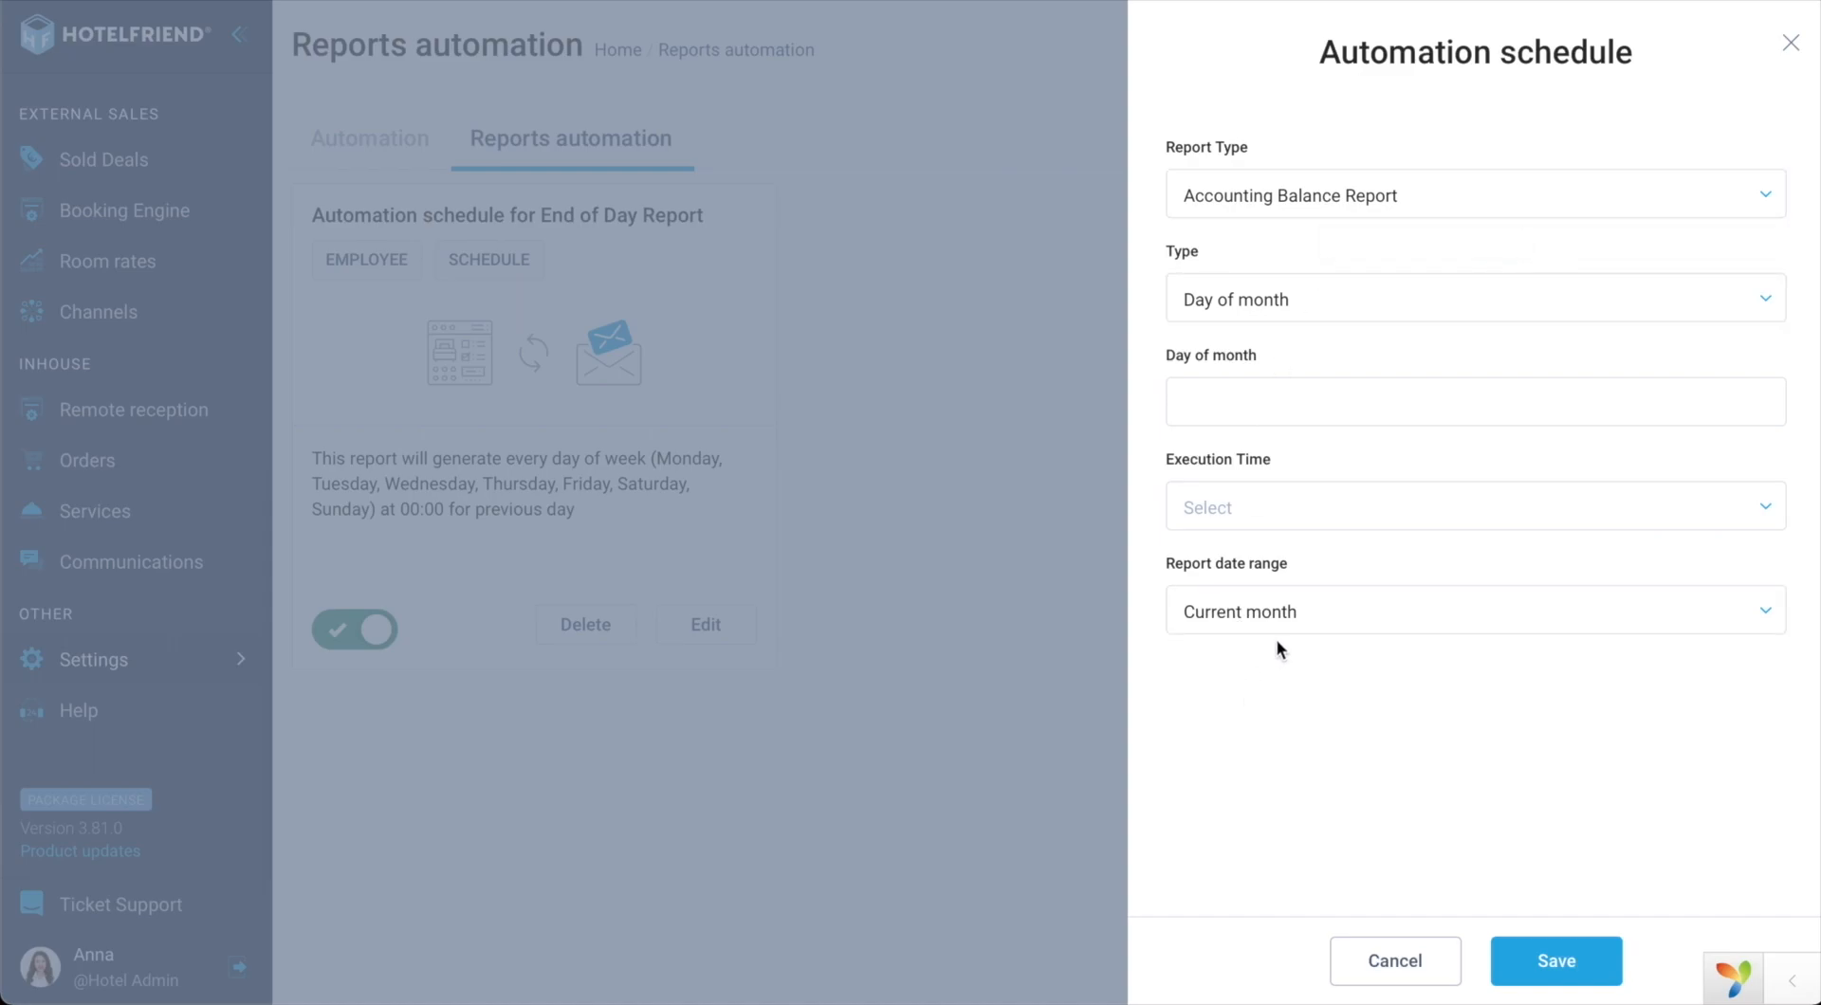
left_click(1325, 618)
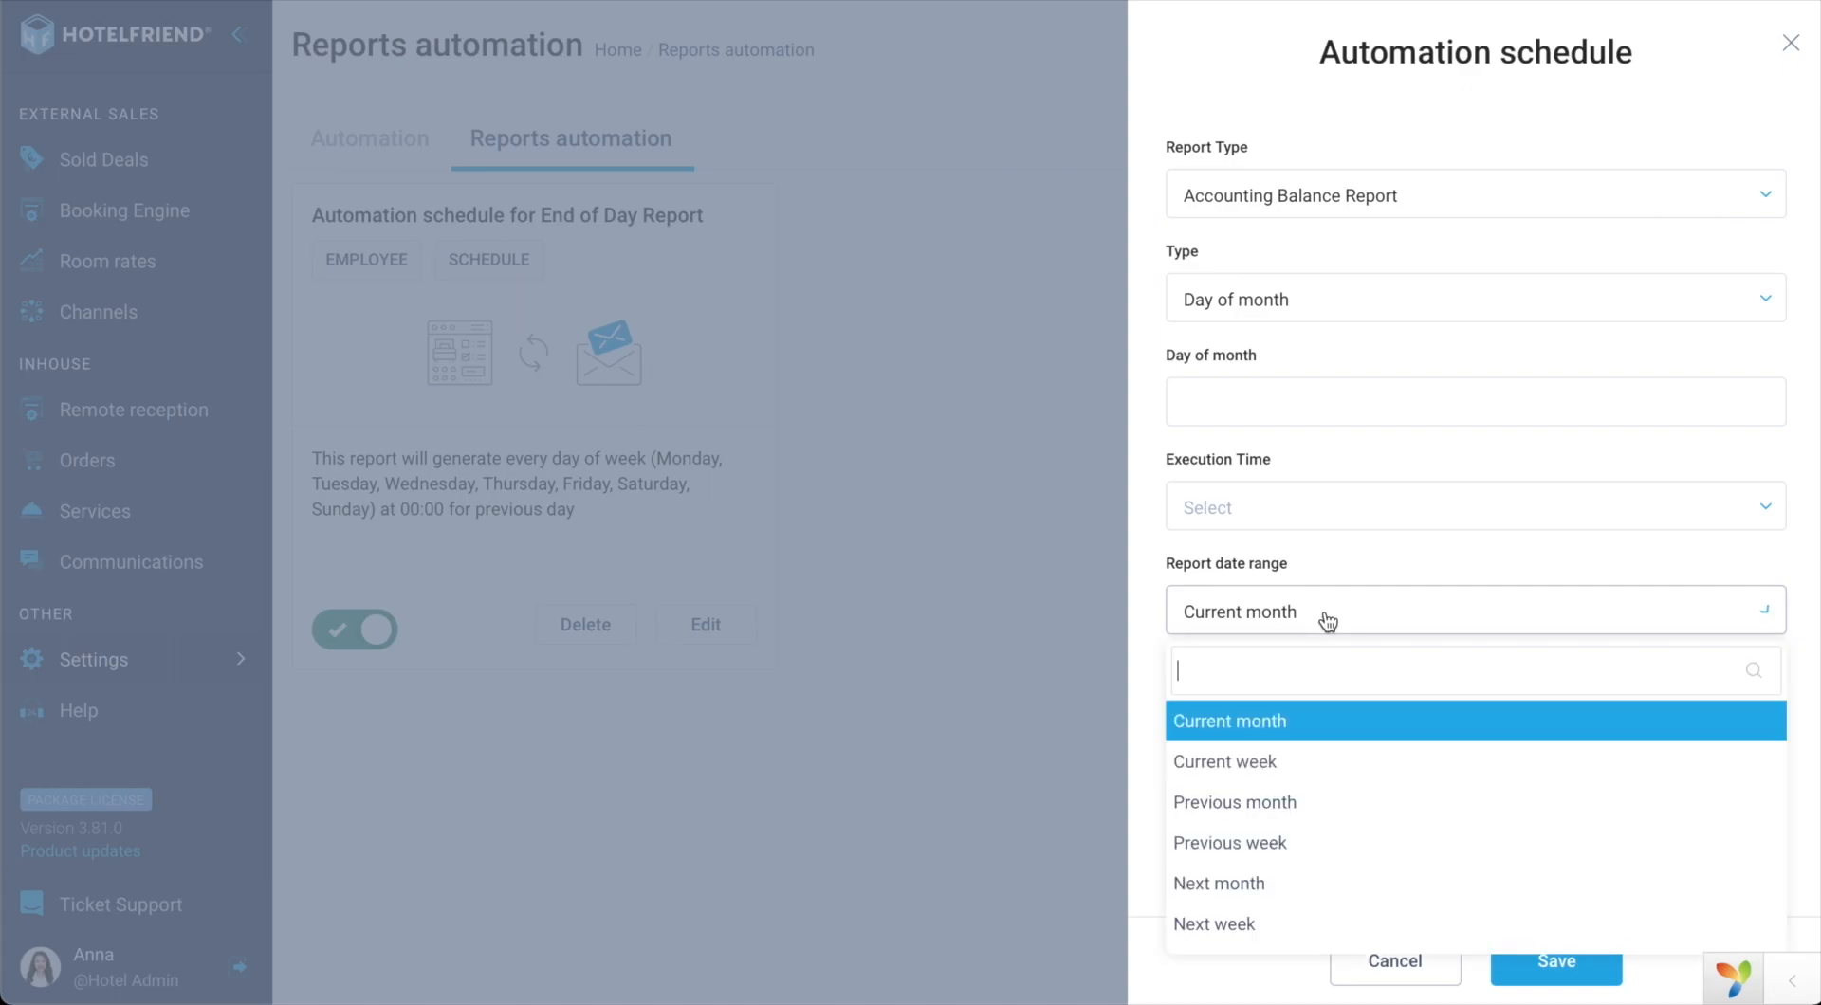
scroll(1309, 816, "down", 1)
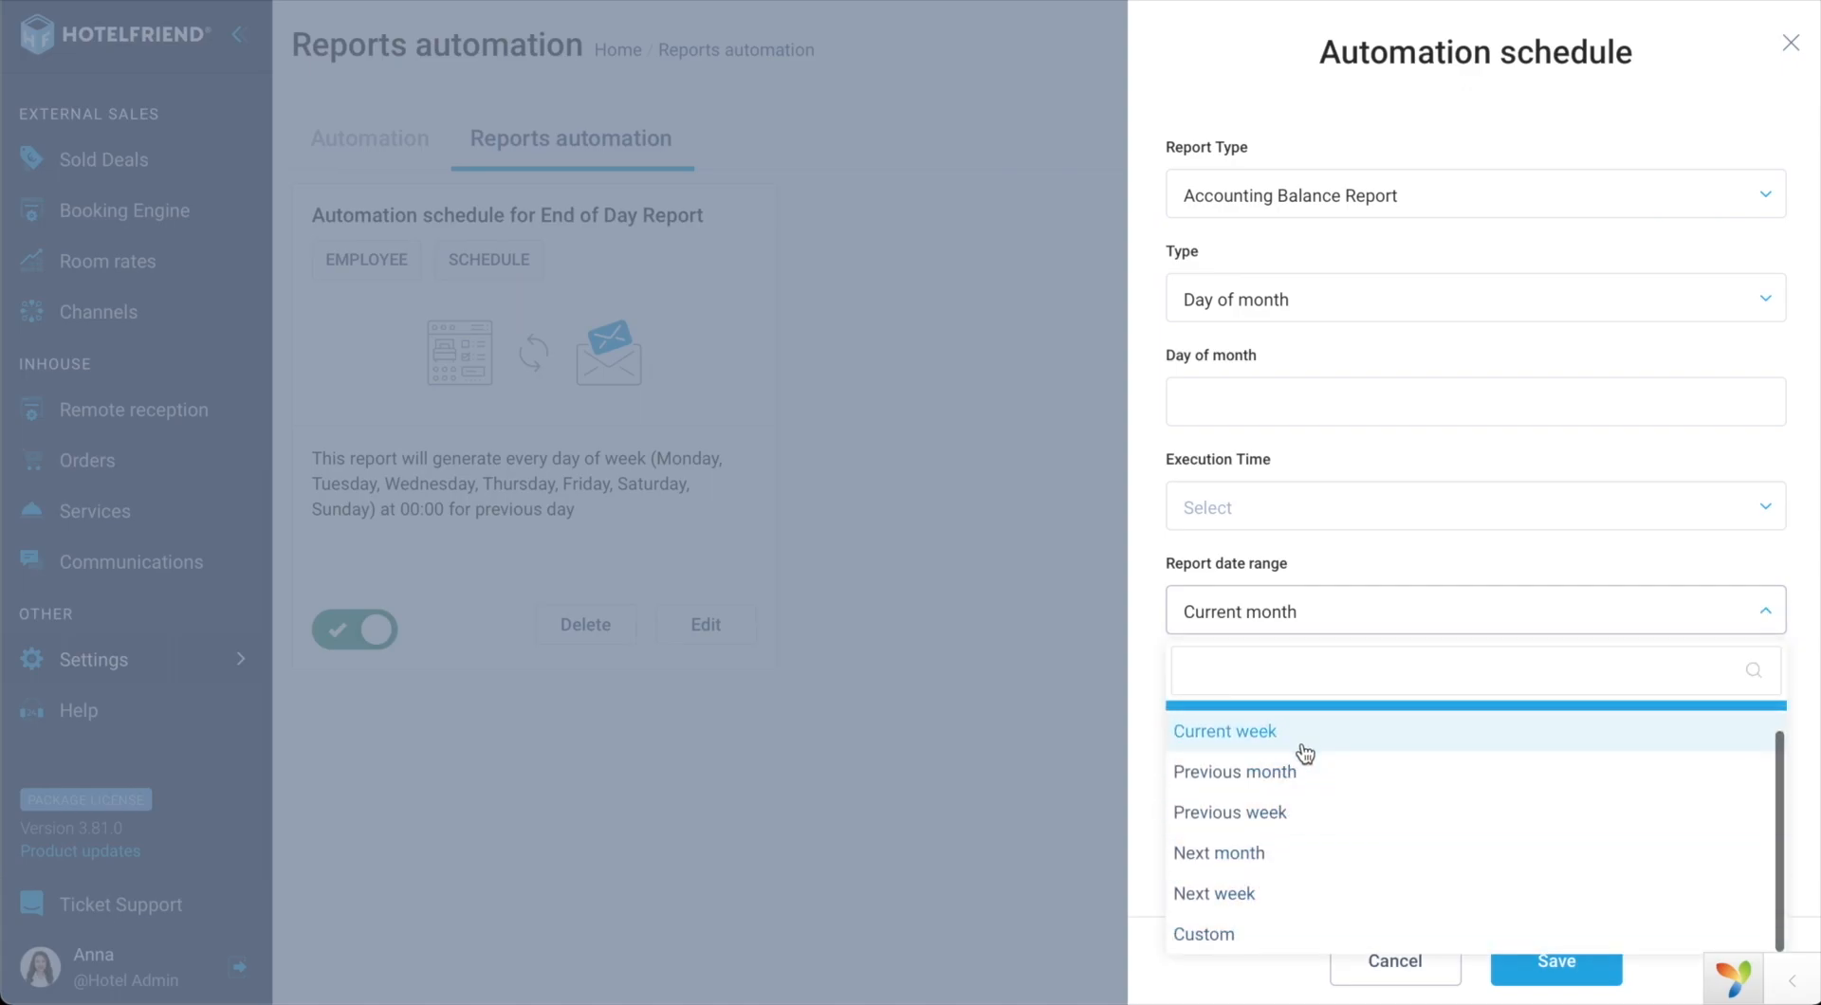
scroll(1305, 753, "up", 1)
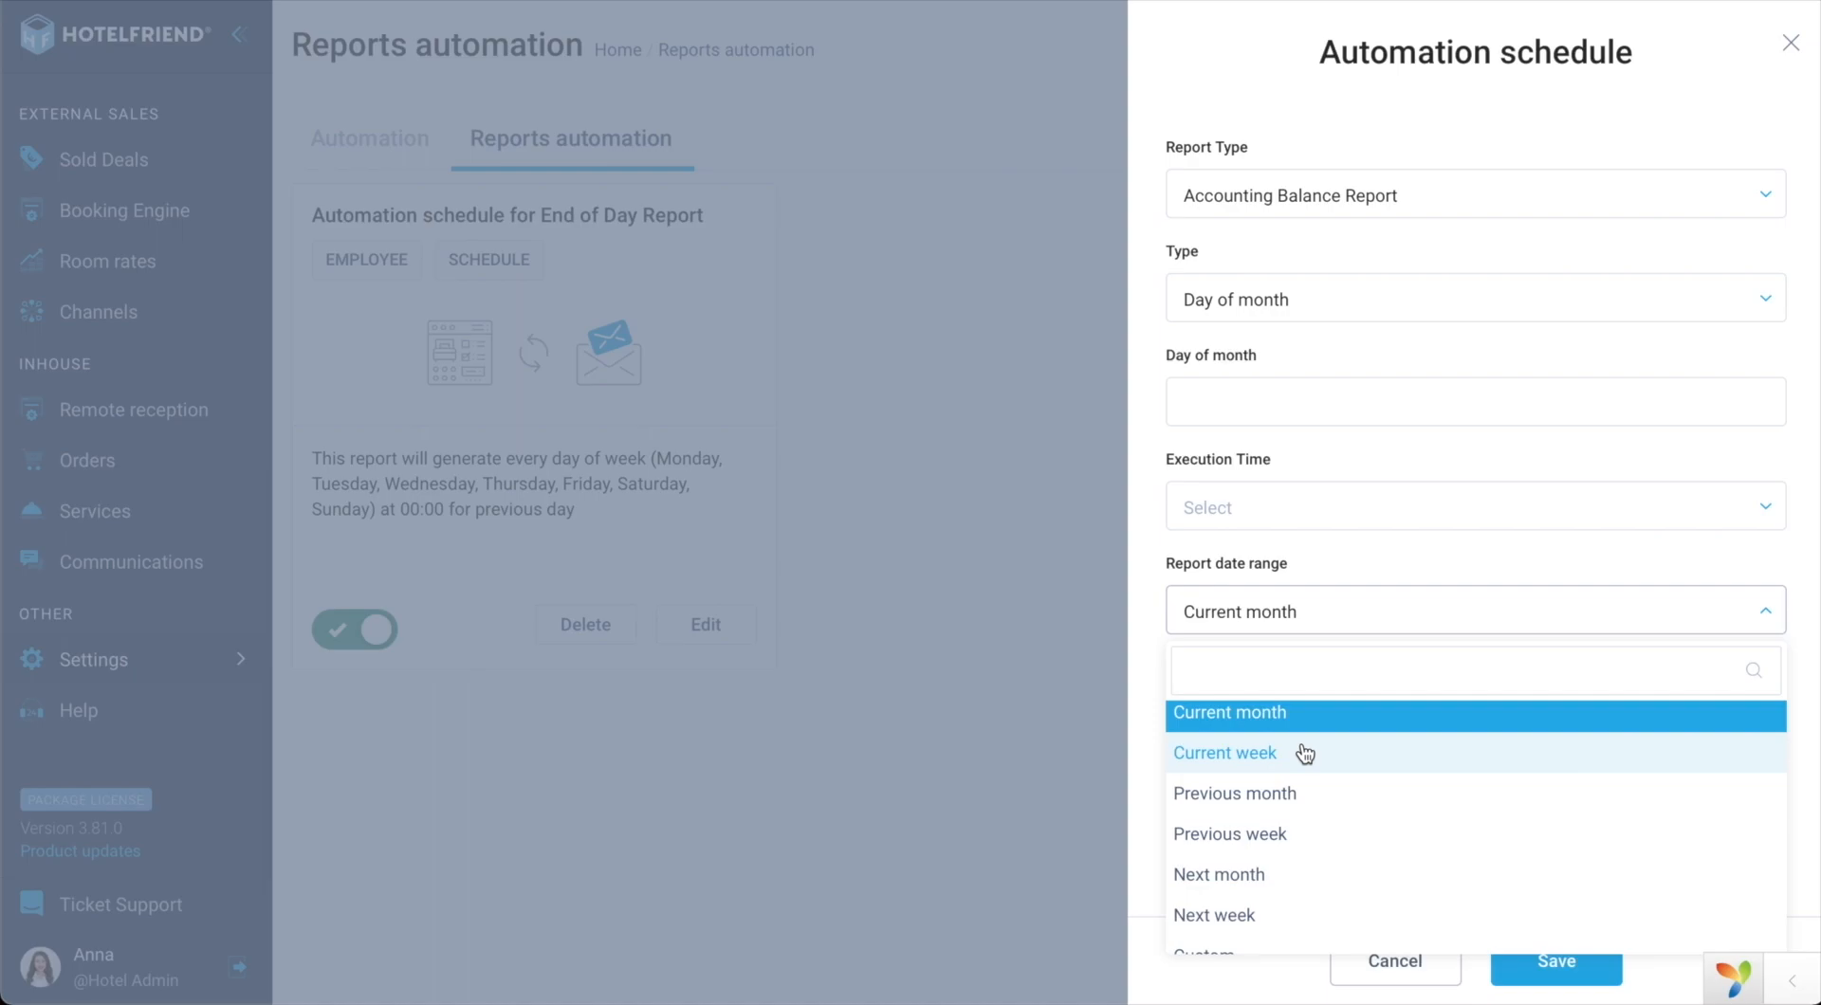
scroll(1285, 813, "down", 1)
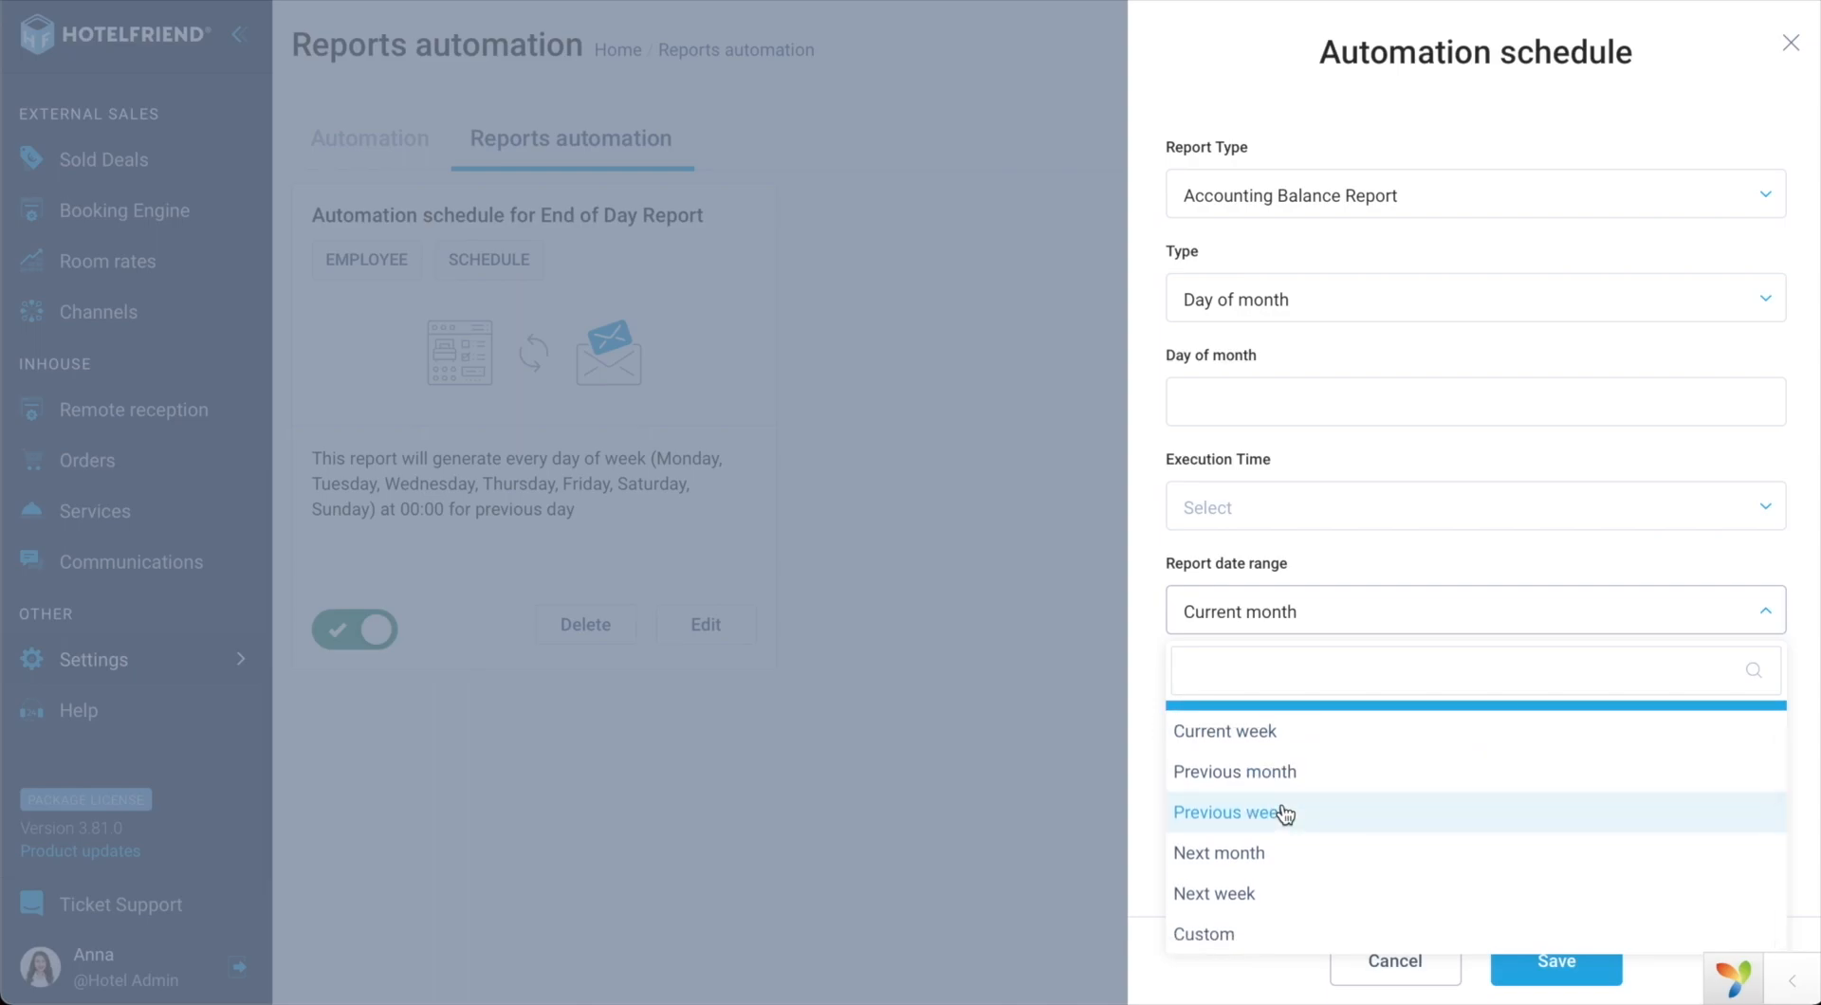
left_click(1221, 949)
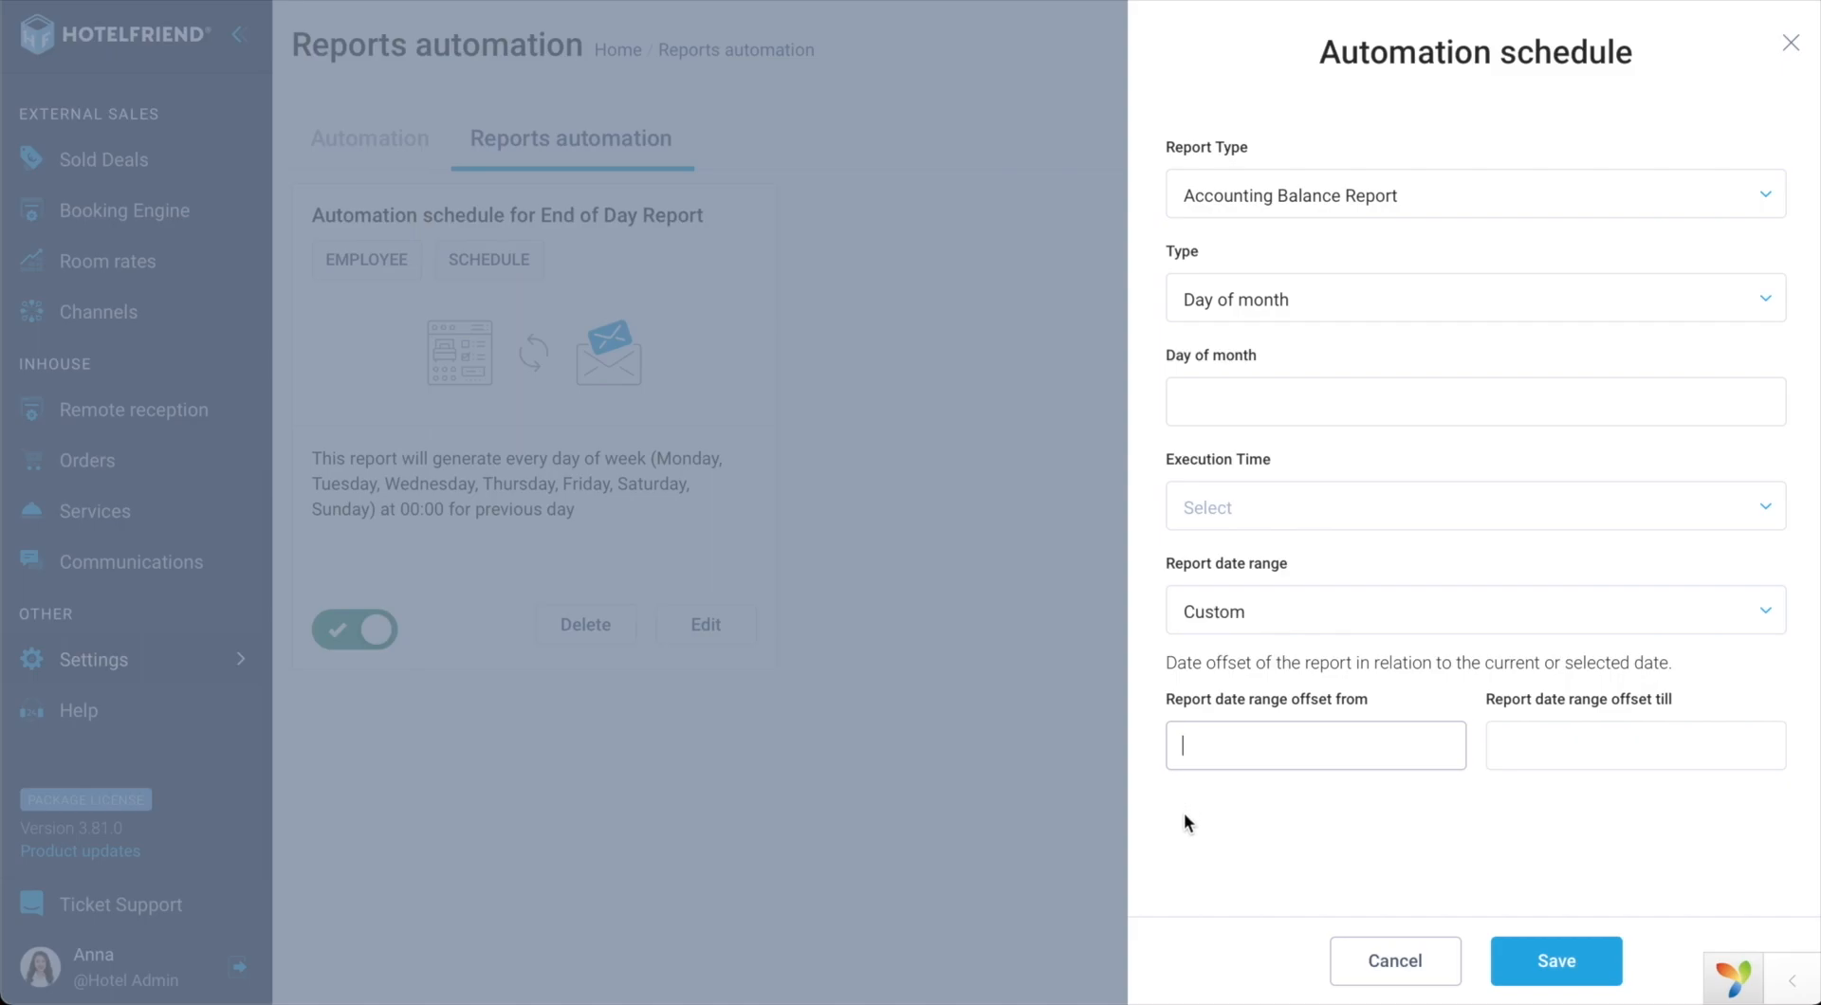
Step: Enter custom date range offsets of -7 from and 7 till
type("-7")
left_click(1512, 745)
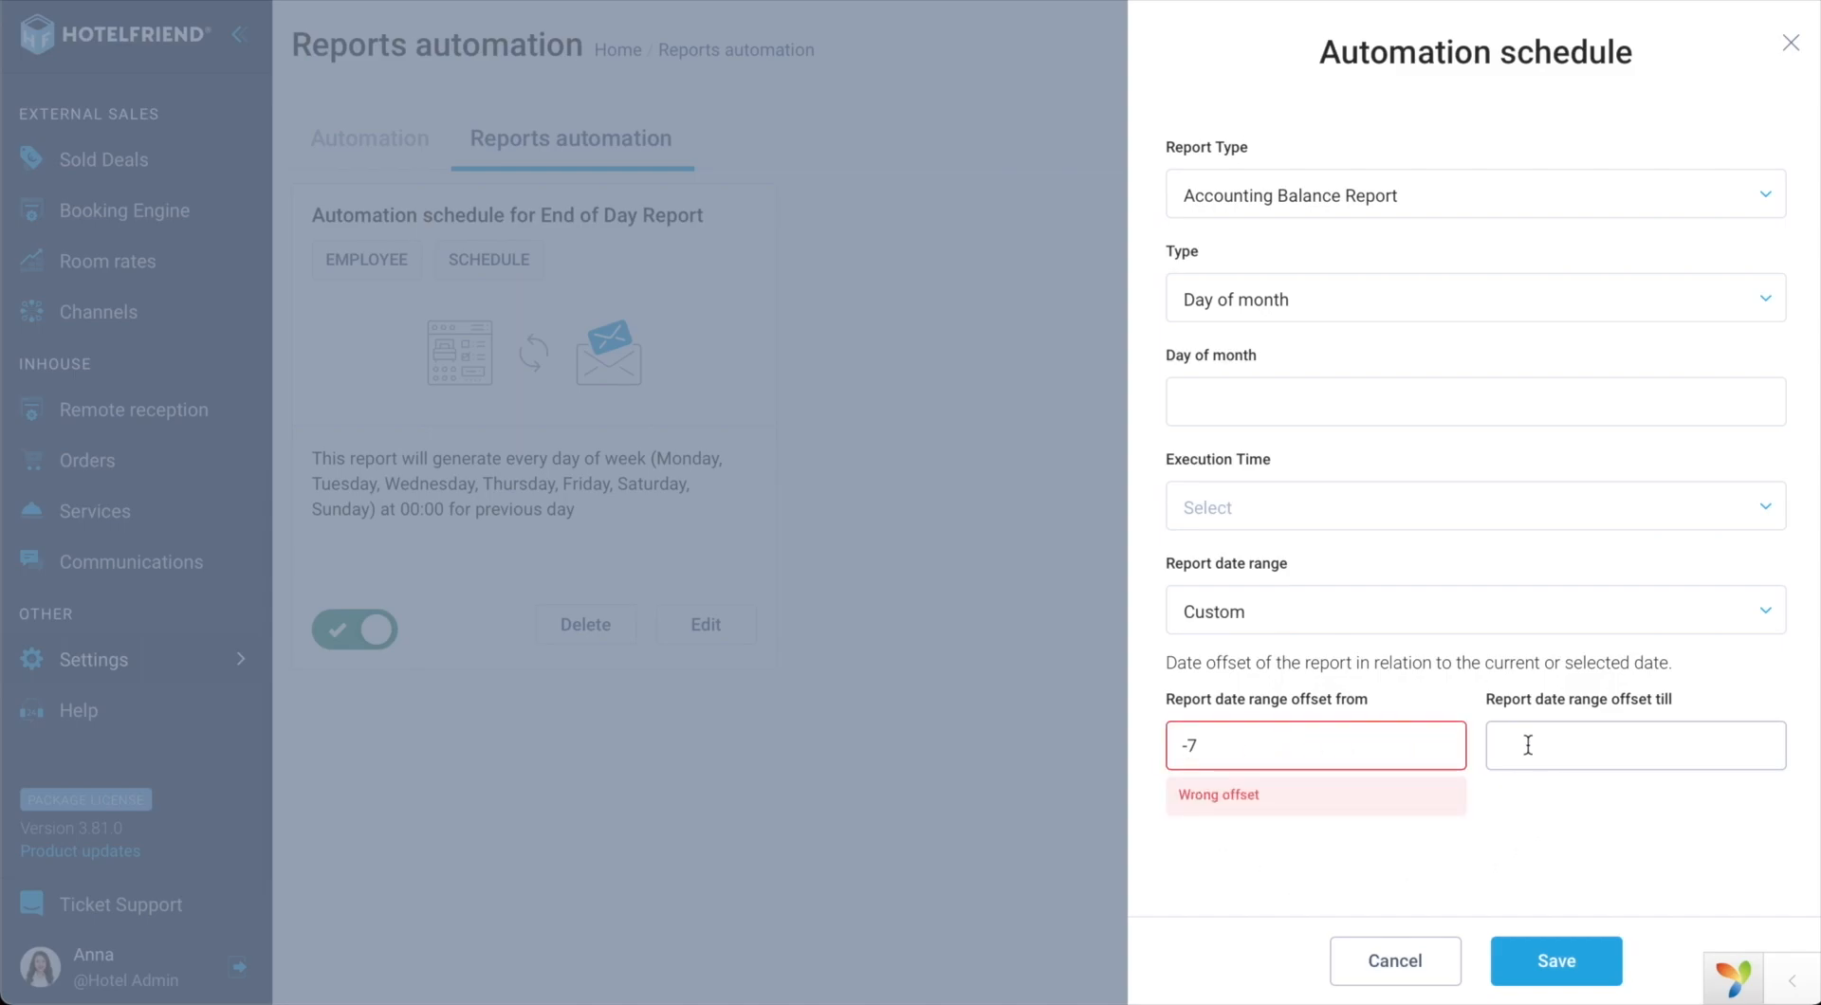
type("7")
left_click(1461, 831)
left_click(1283, 414)
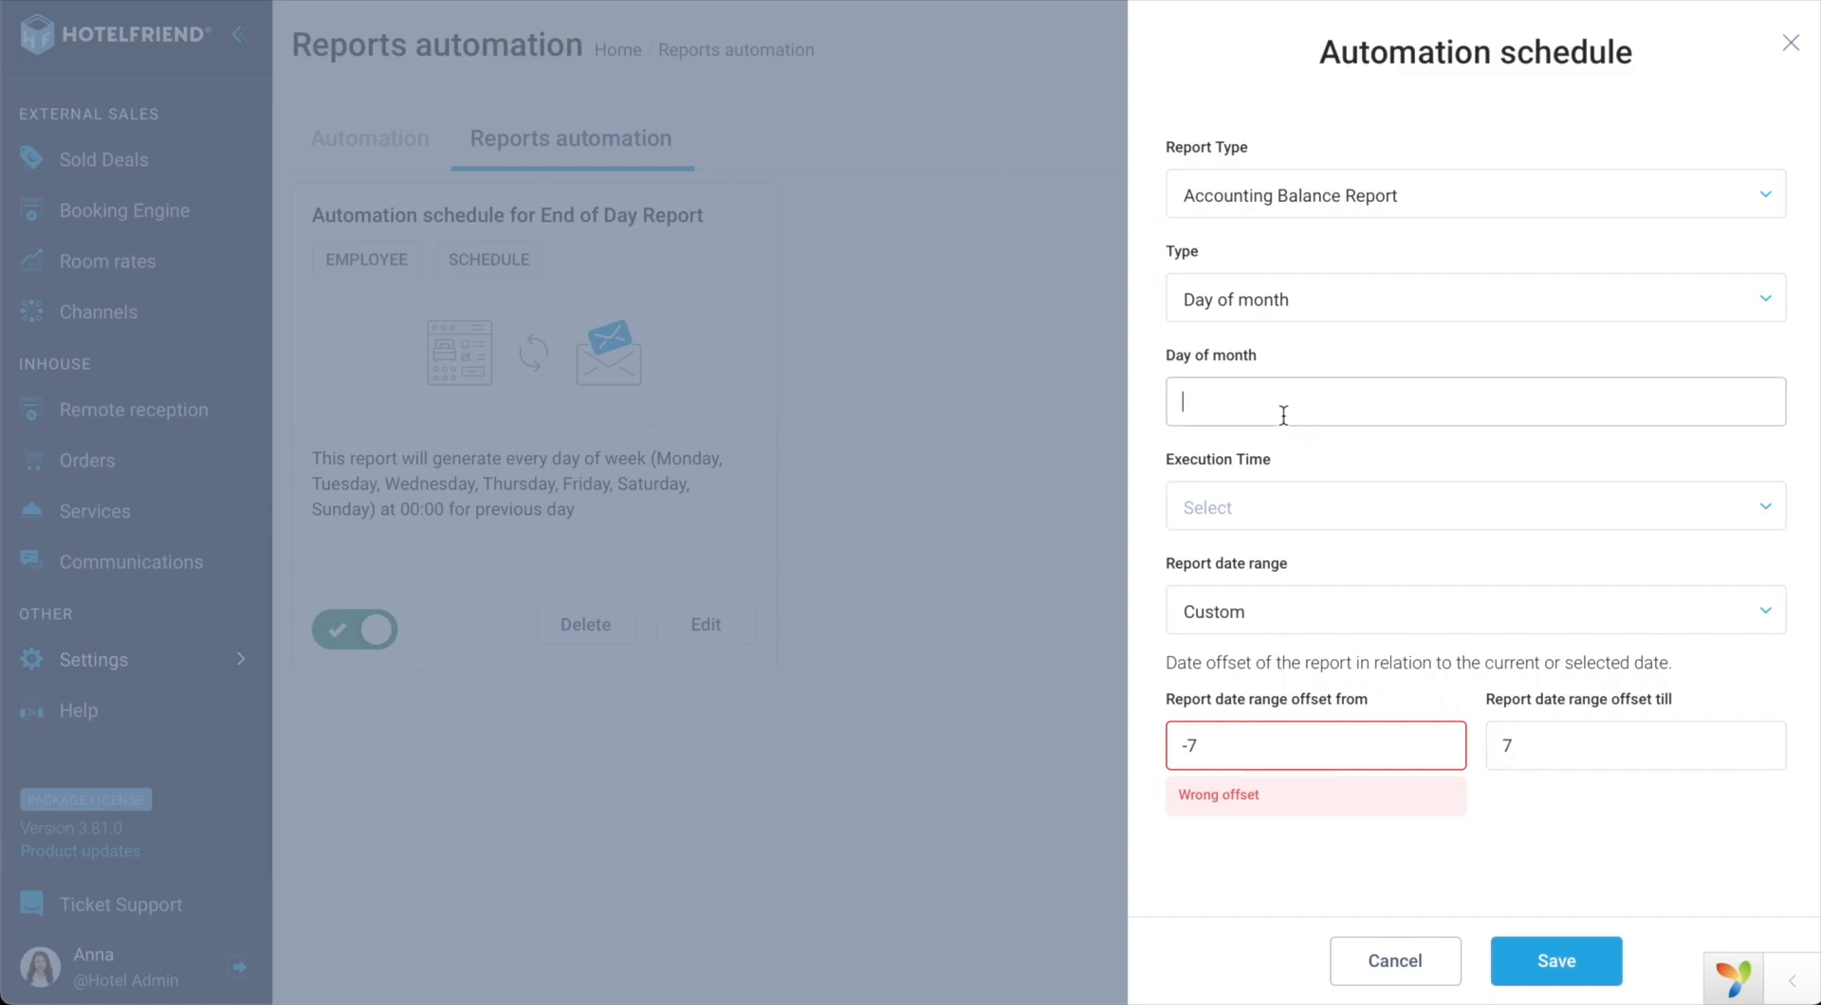
Step: Set type to Last day of month and execution time to 09:00, then save the schedule
left_click(1281, 311)
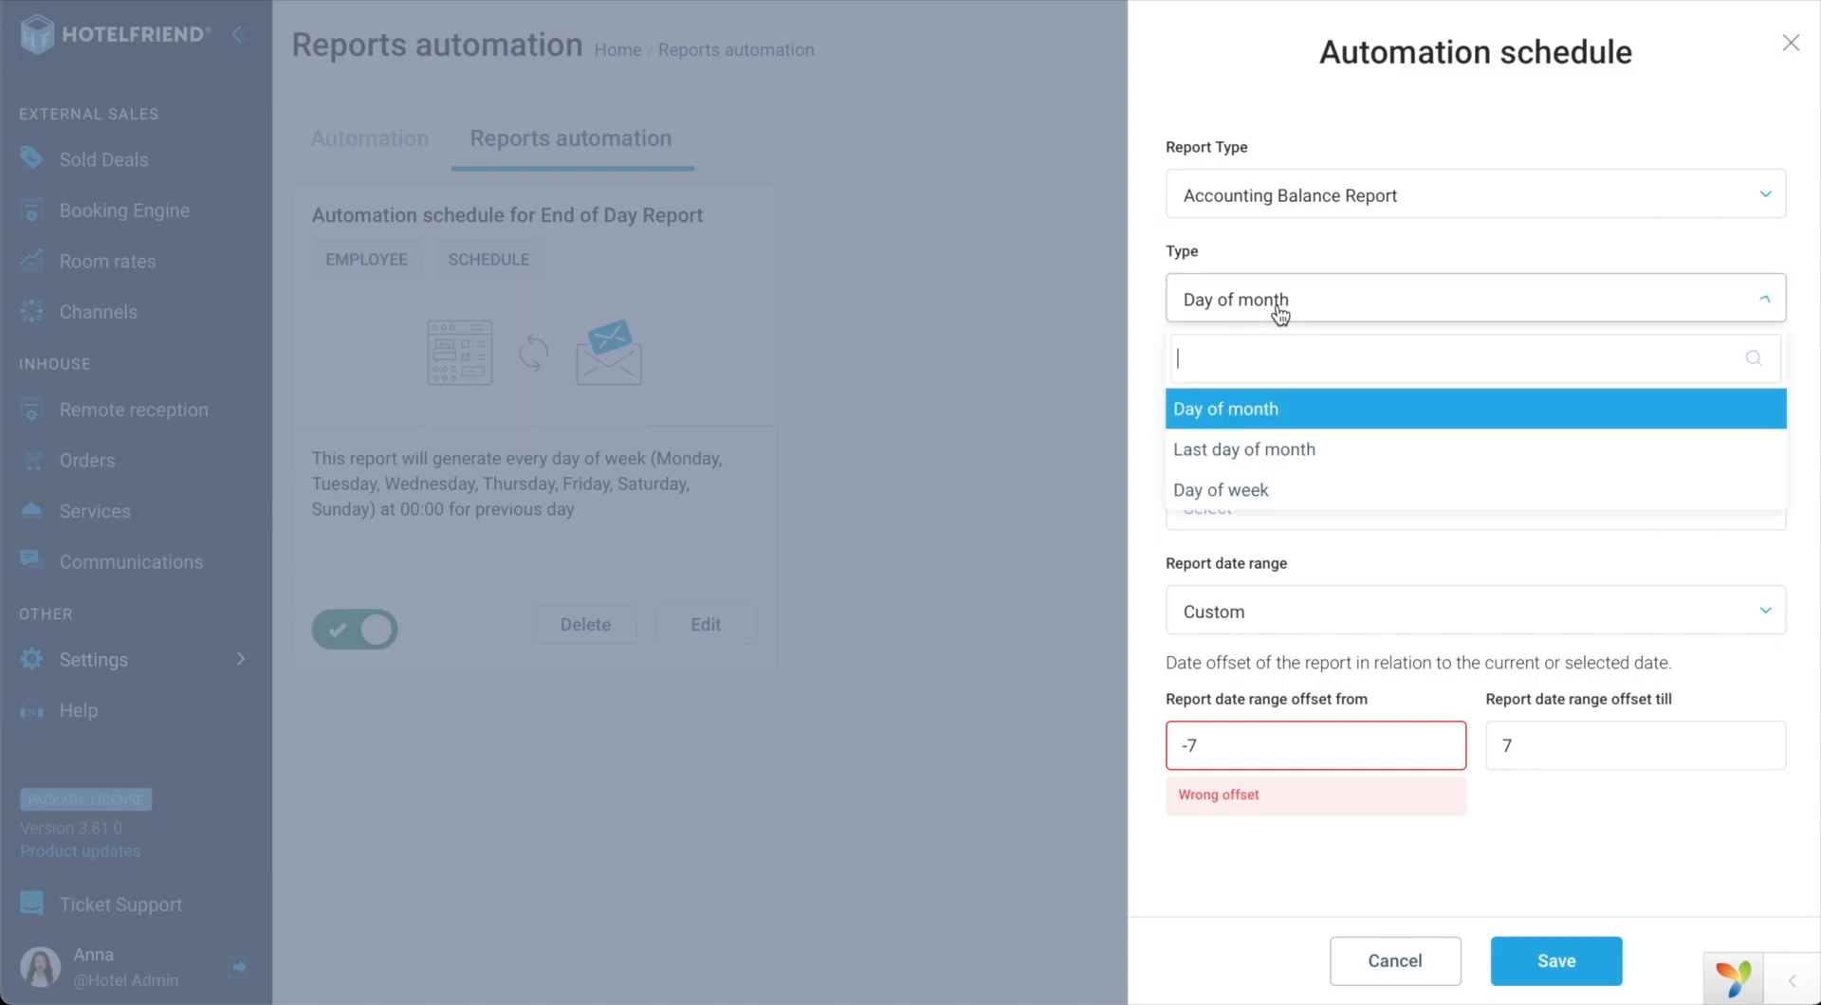
left_click(1277, 460)
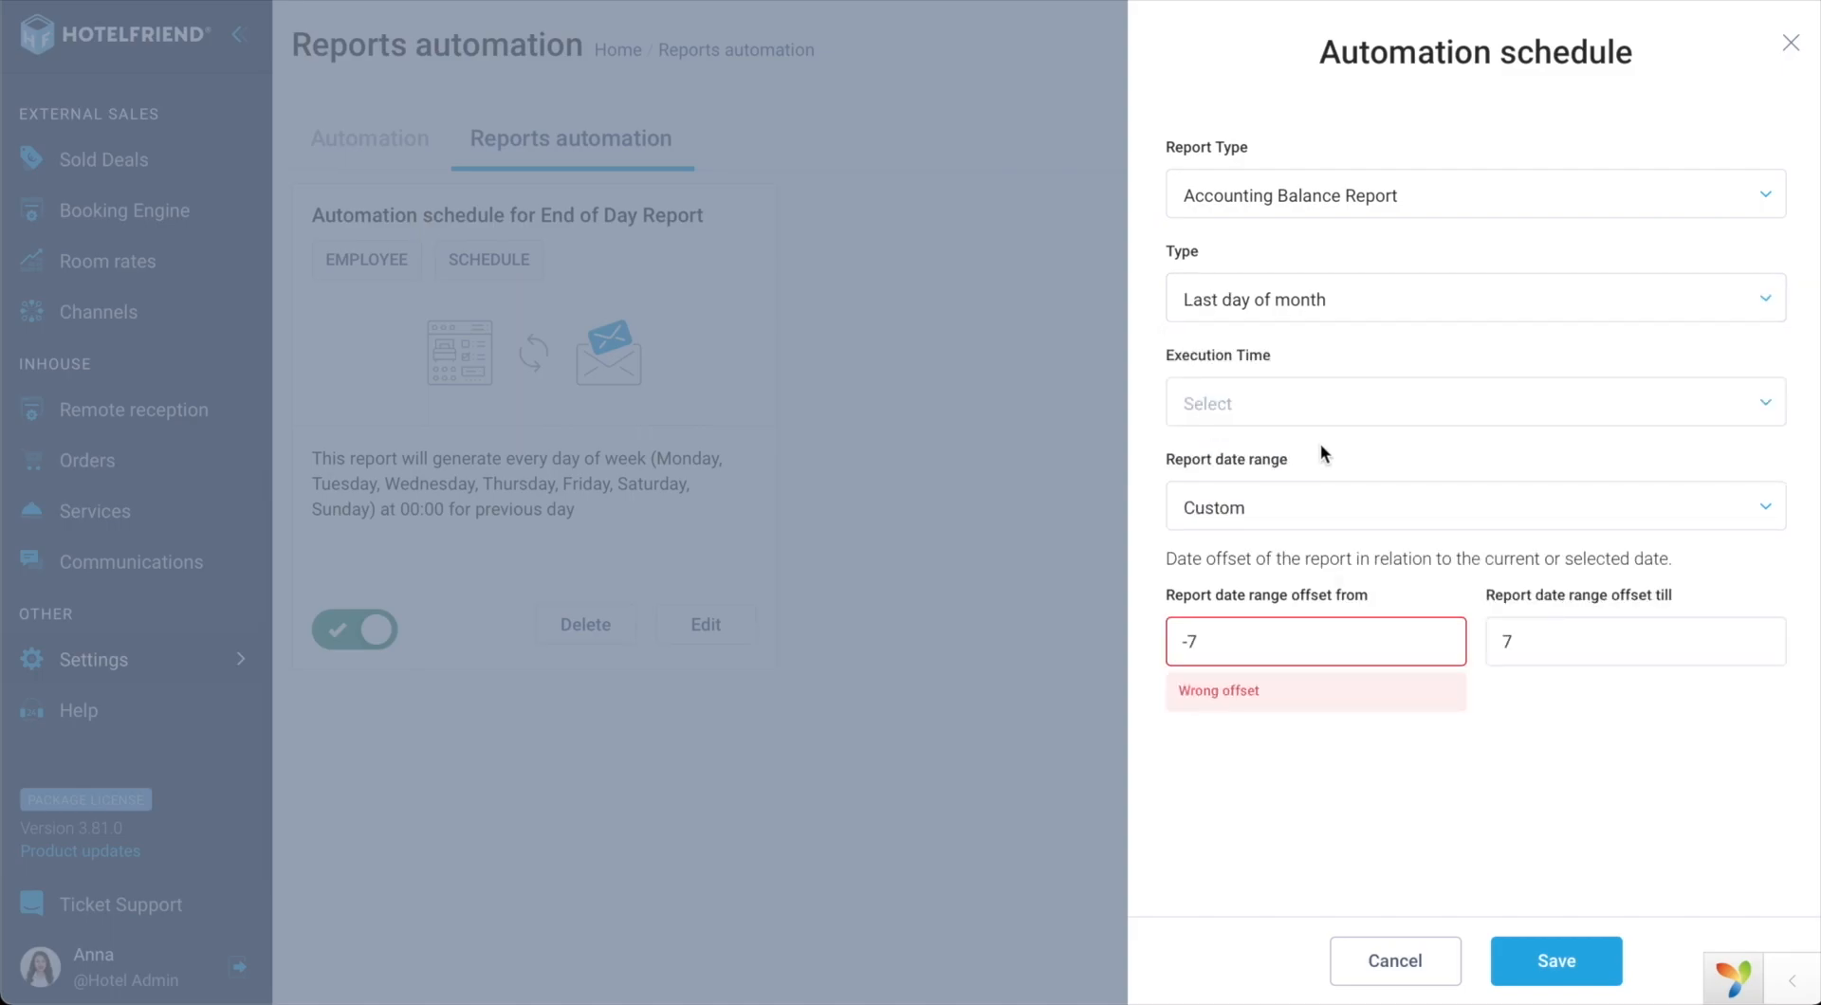
left_click(1284, 410)
scroll(1223, 664, "down", 3)
left_click(1212, 716)
left_click(1553, 958)
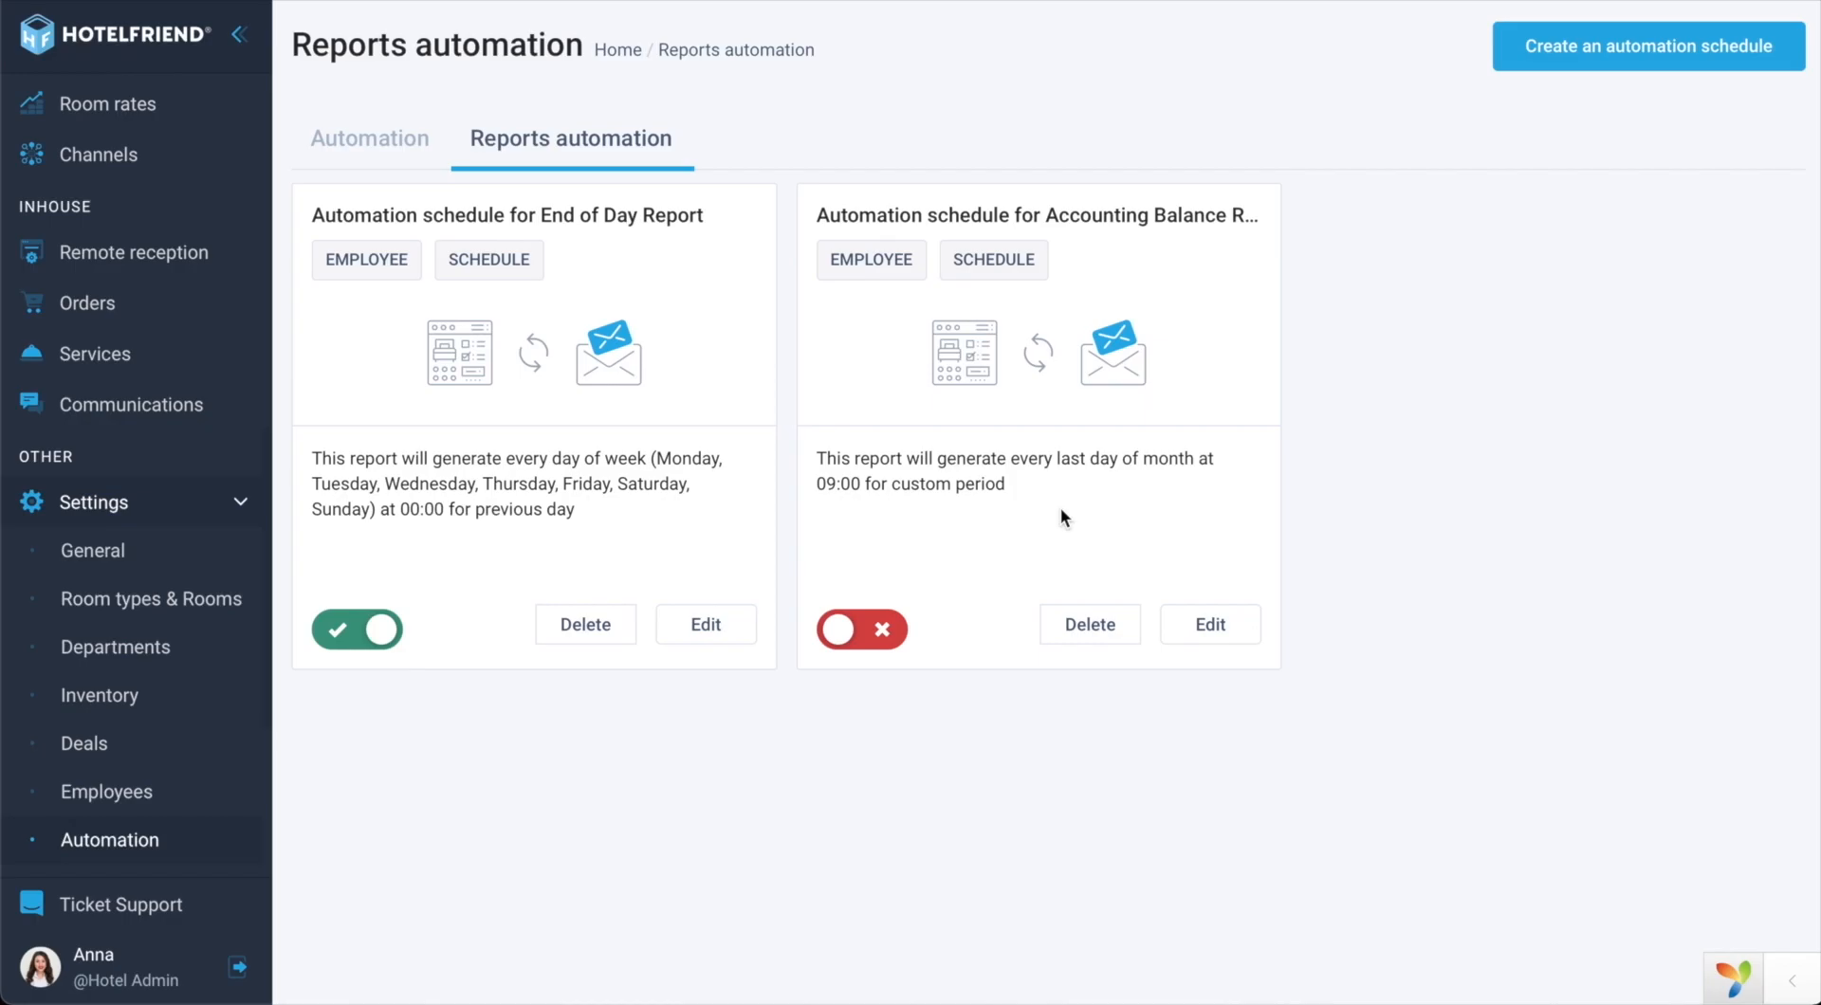
Step: Turn on the Accounting Balance Report schedule, then try Guests Report ordering and discard the edits
left_click(884, 643)
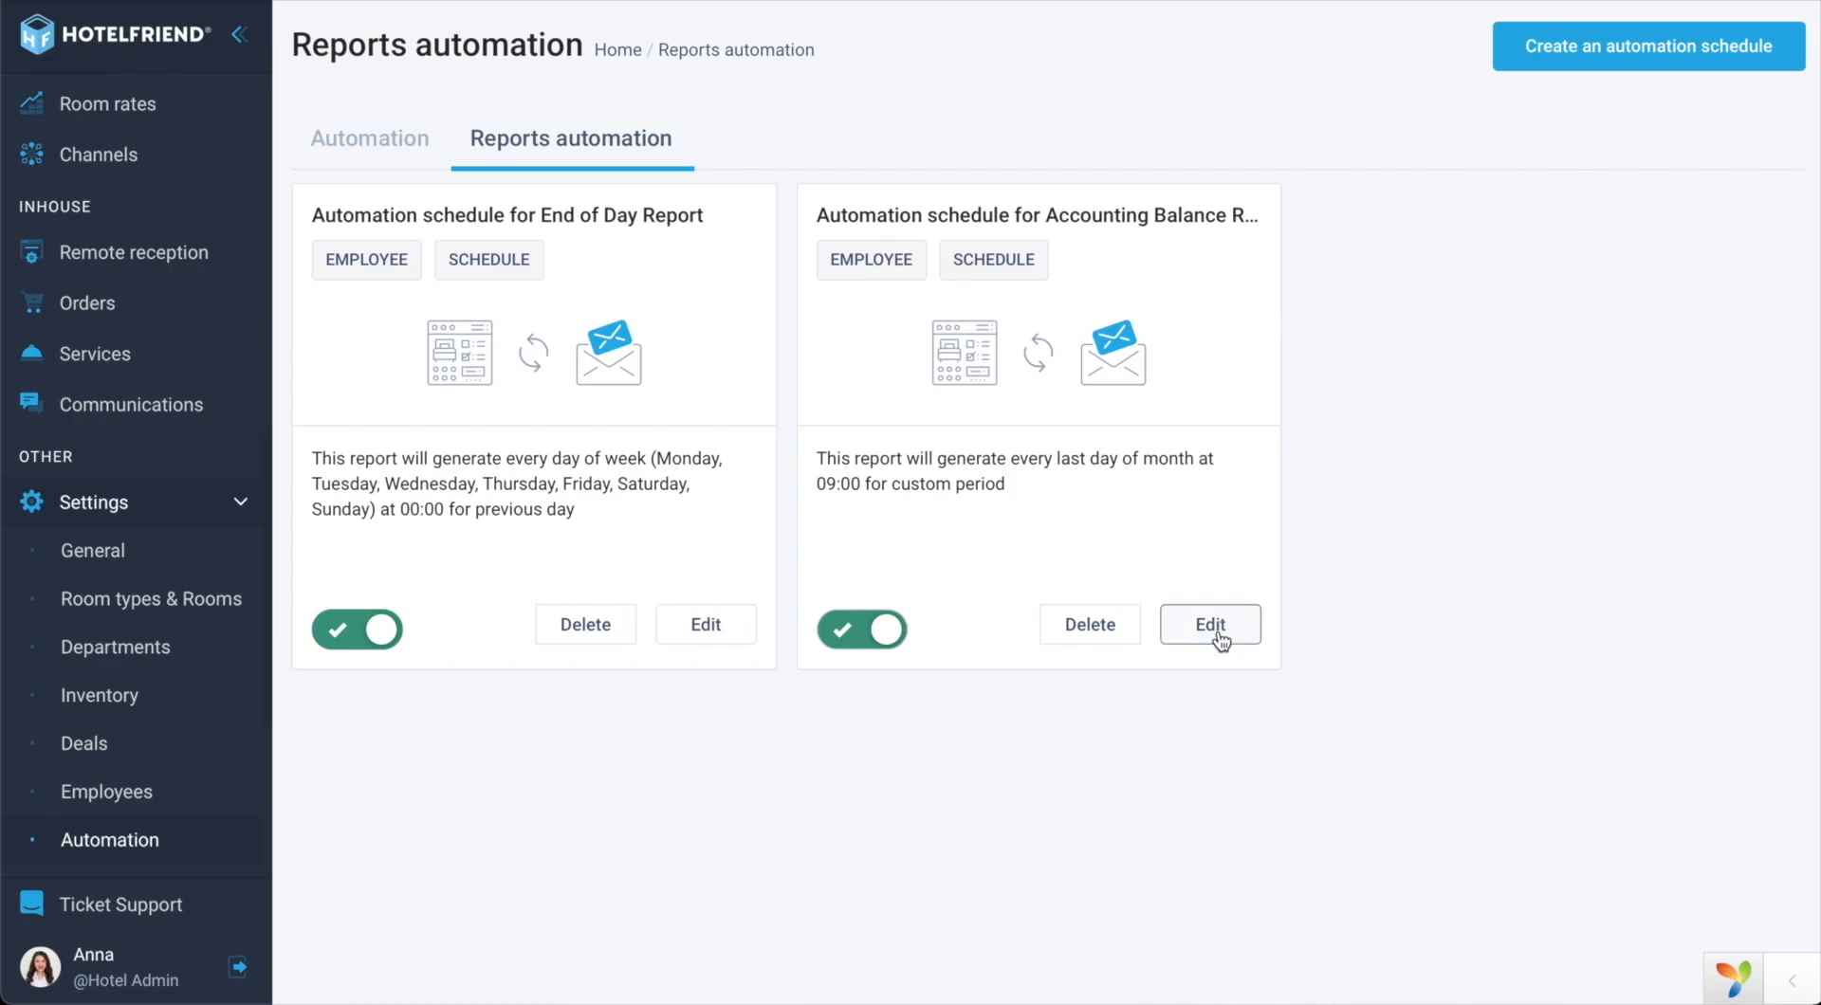
left_click(1214, 628)
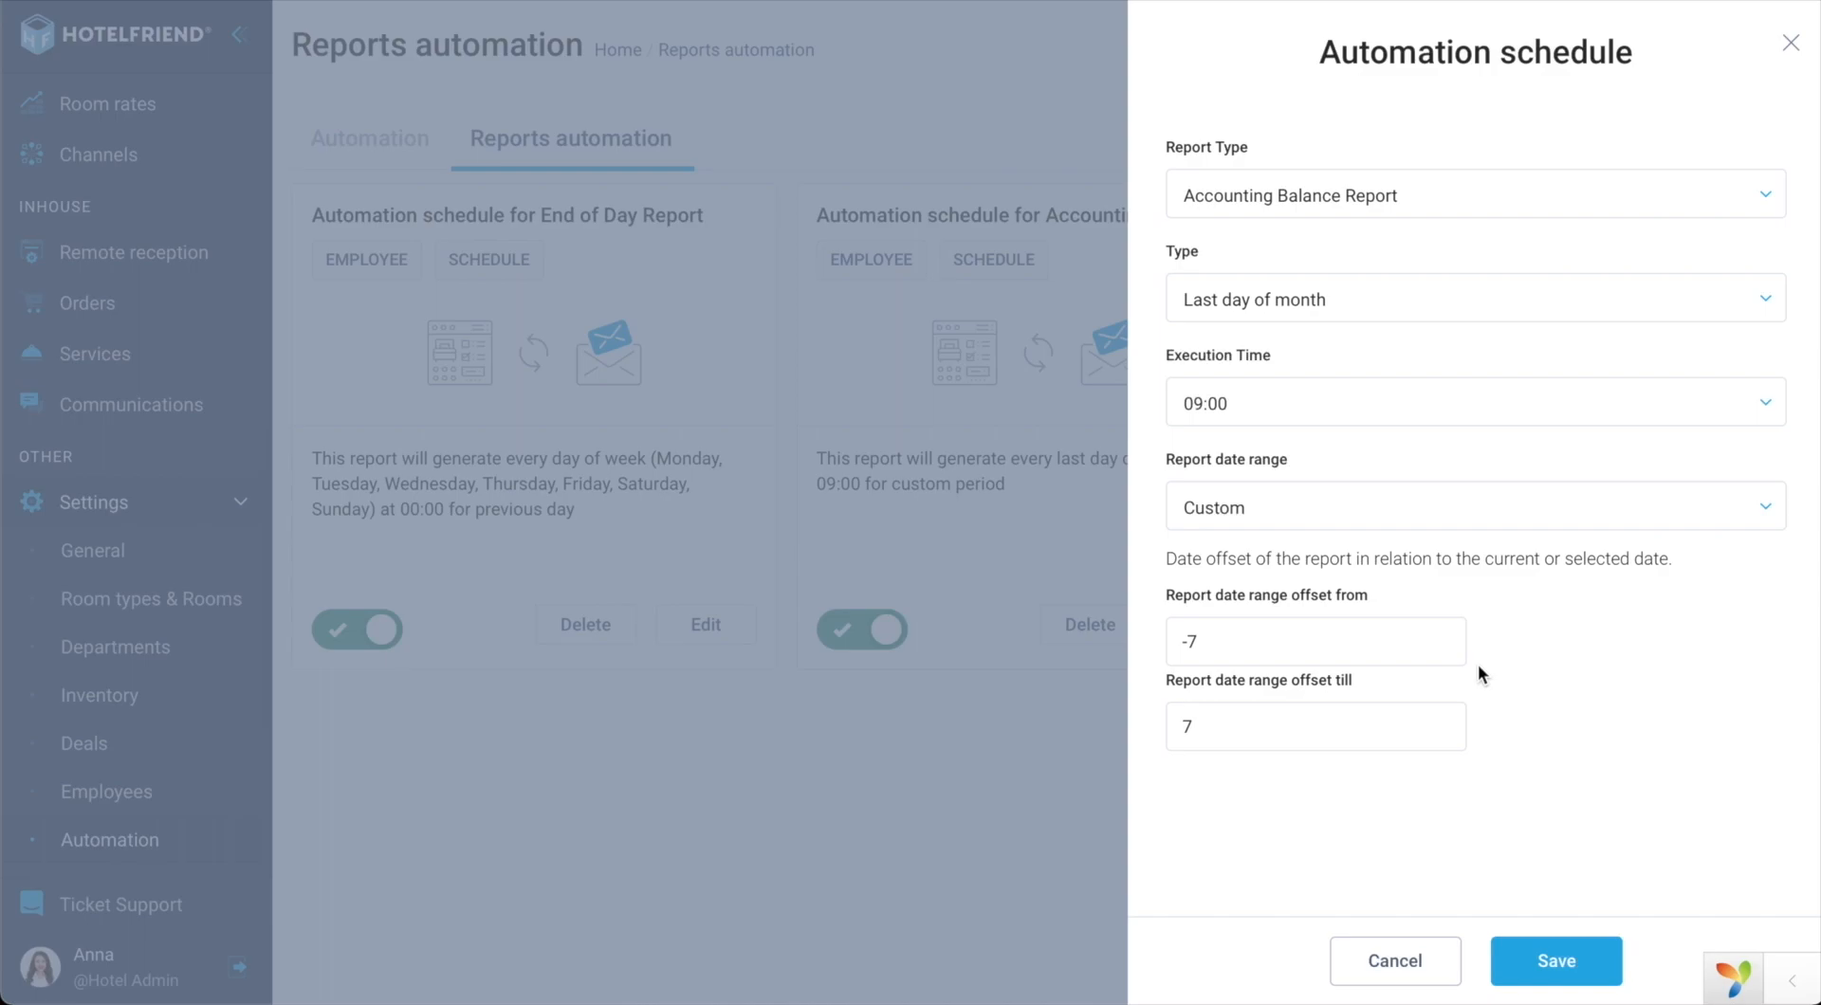
left_click(1305, 213)
type("Gue")
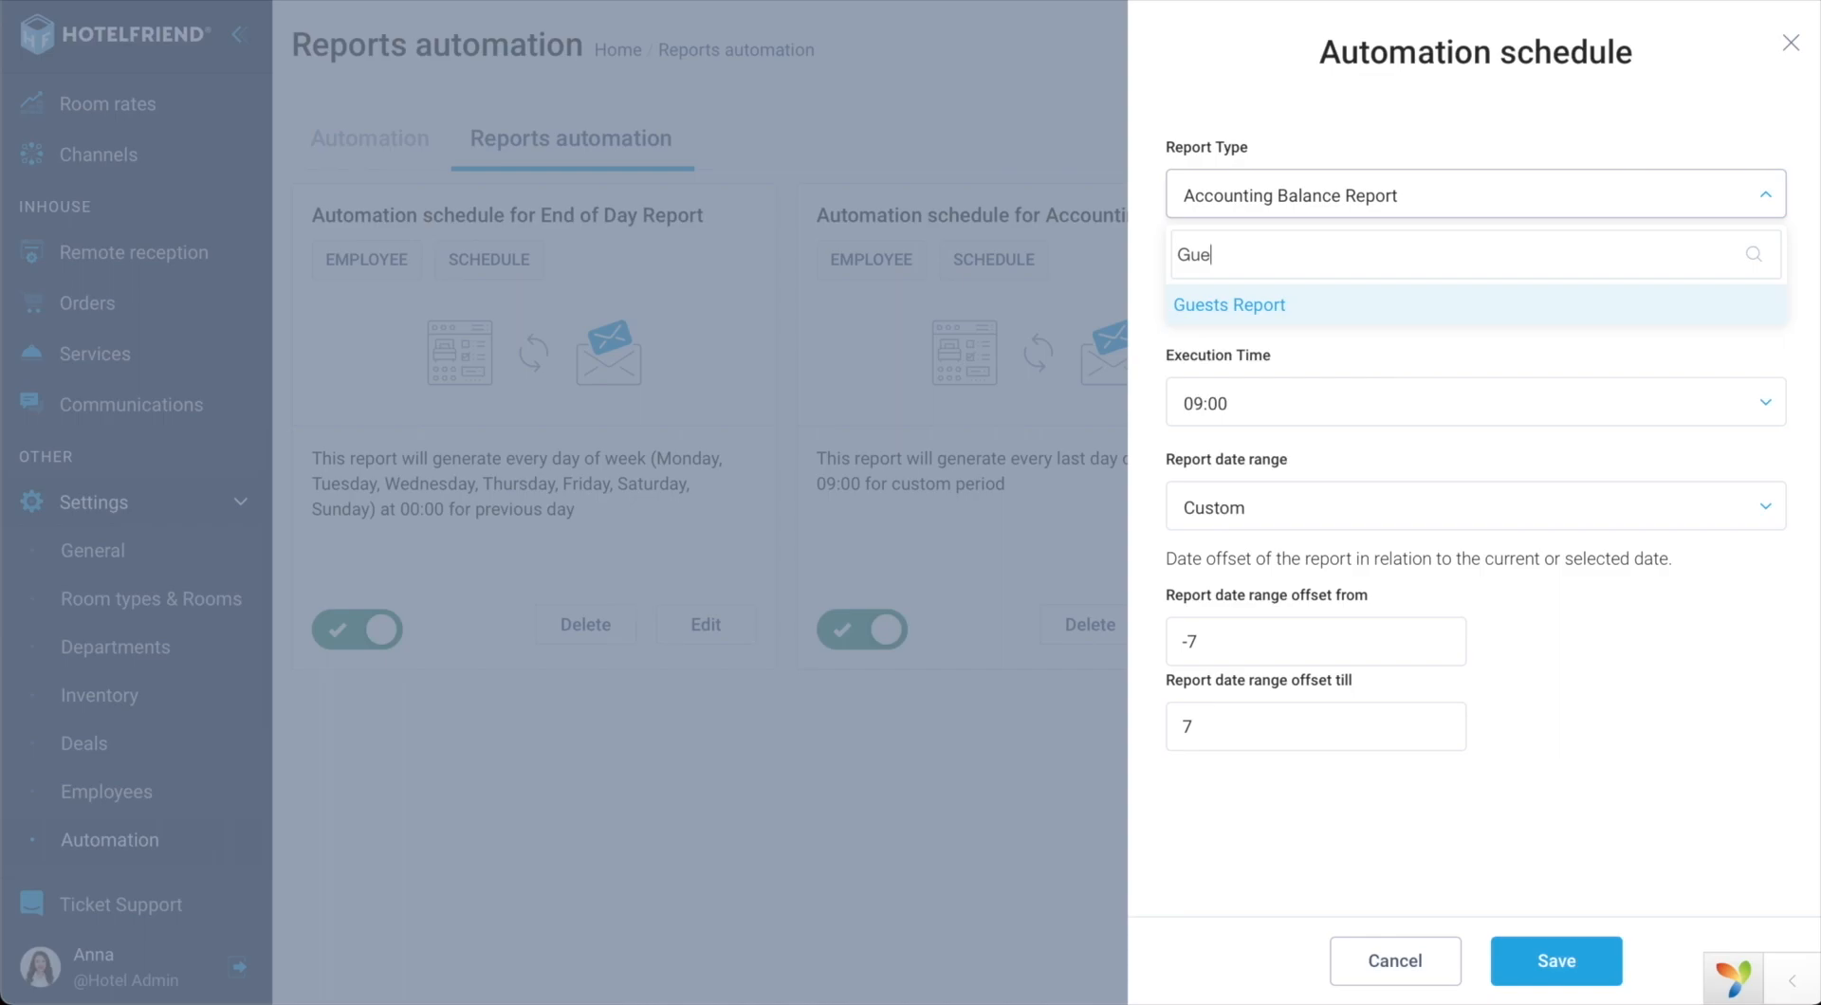
left_click(1213, 306)
scroll(1341, 818, "down", 1)
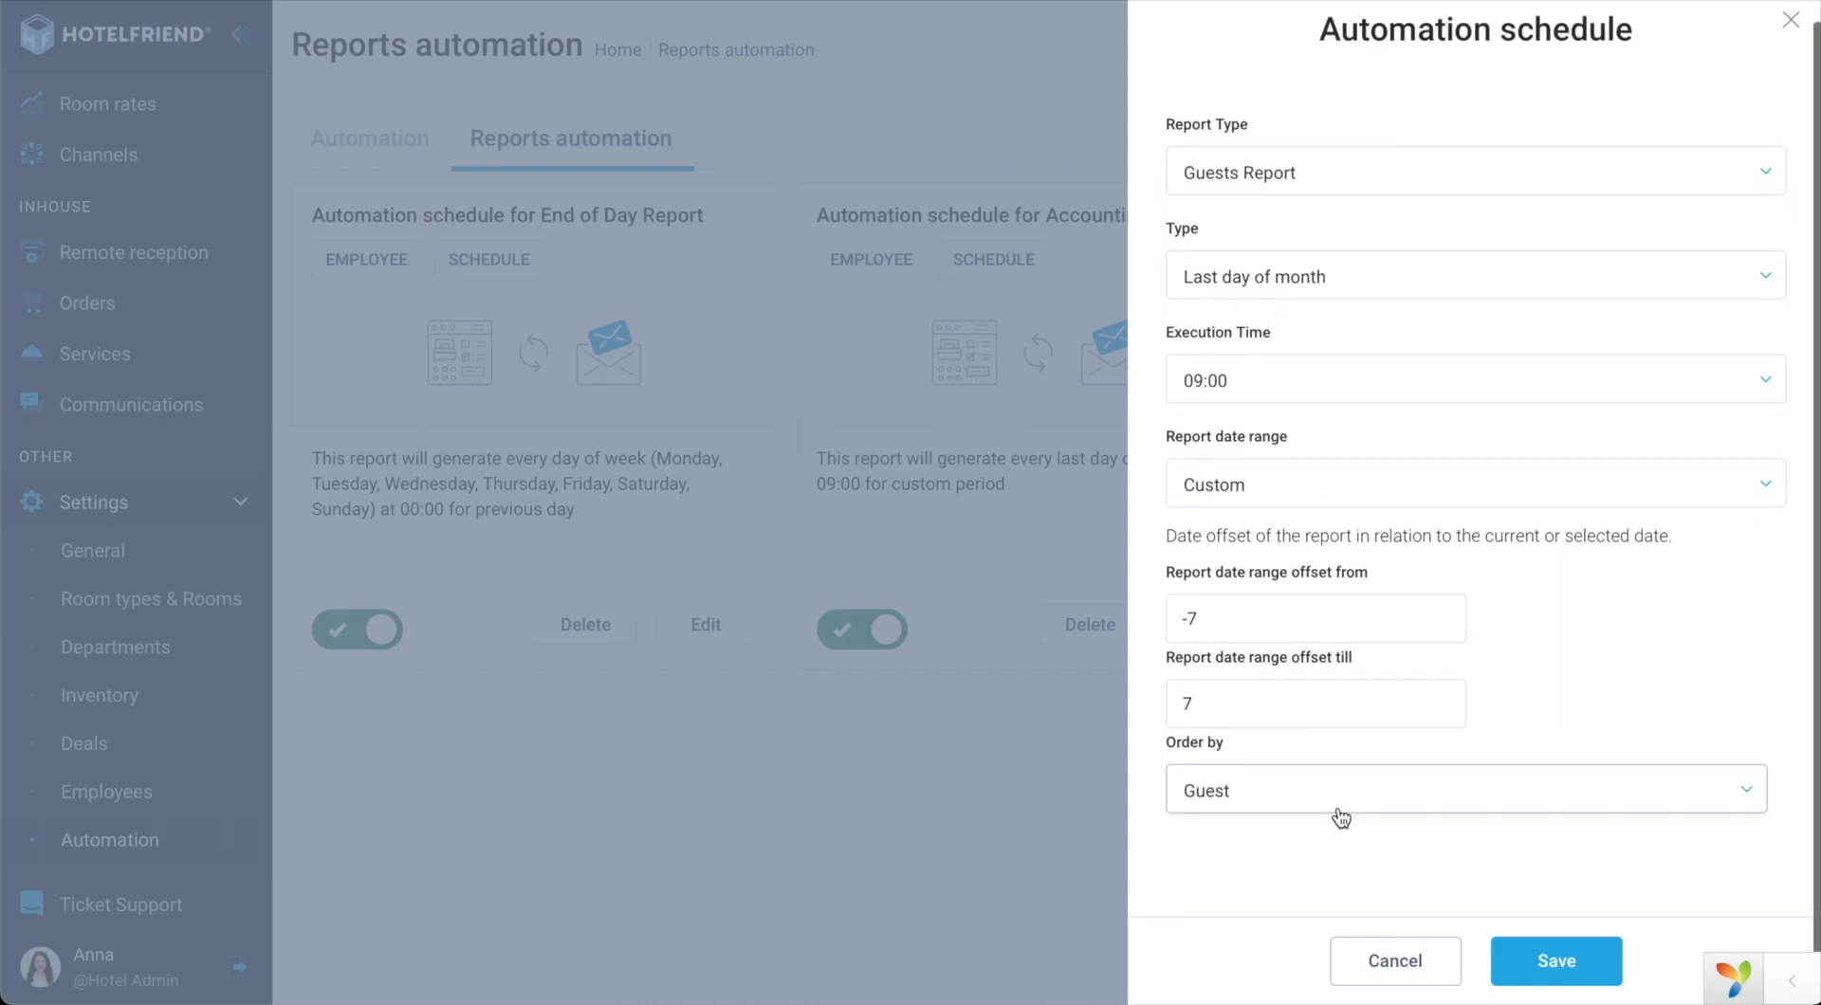
left_click(1213, 808)
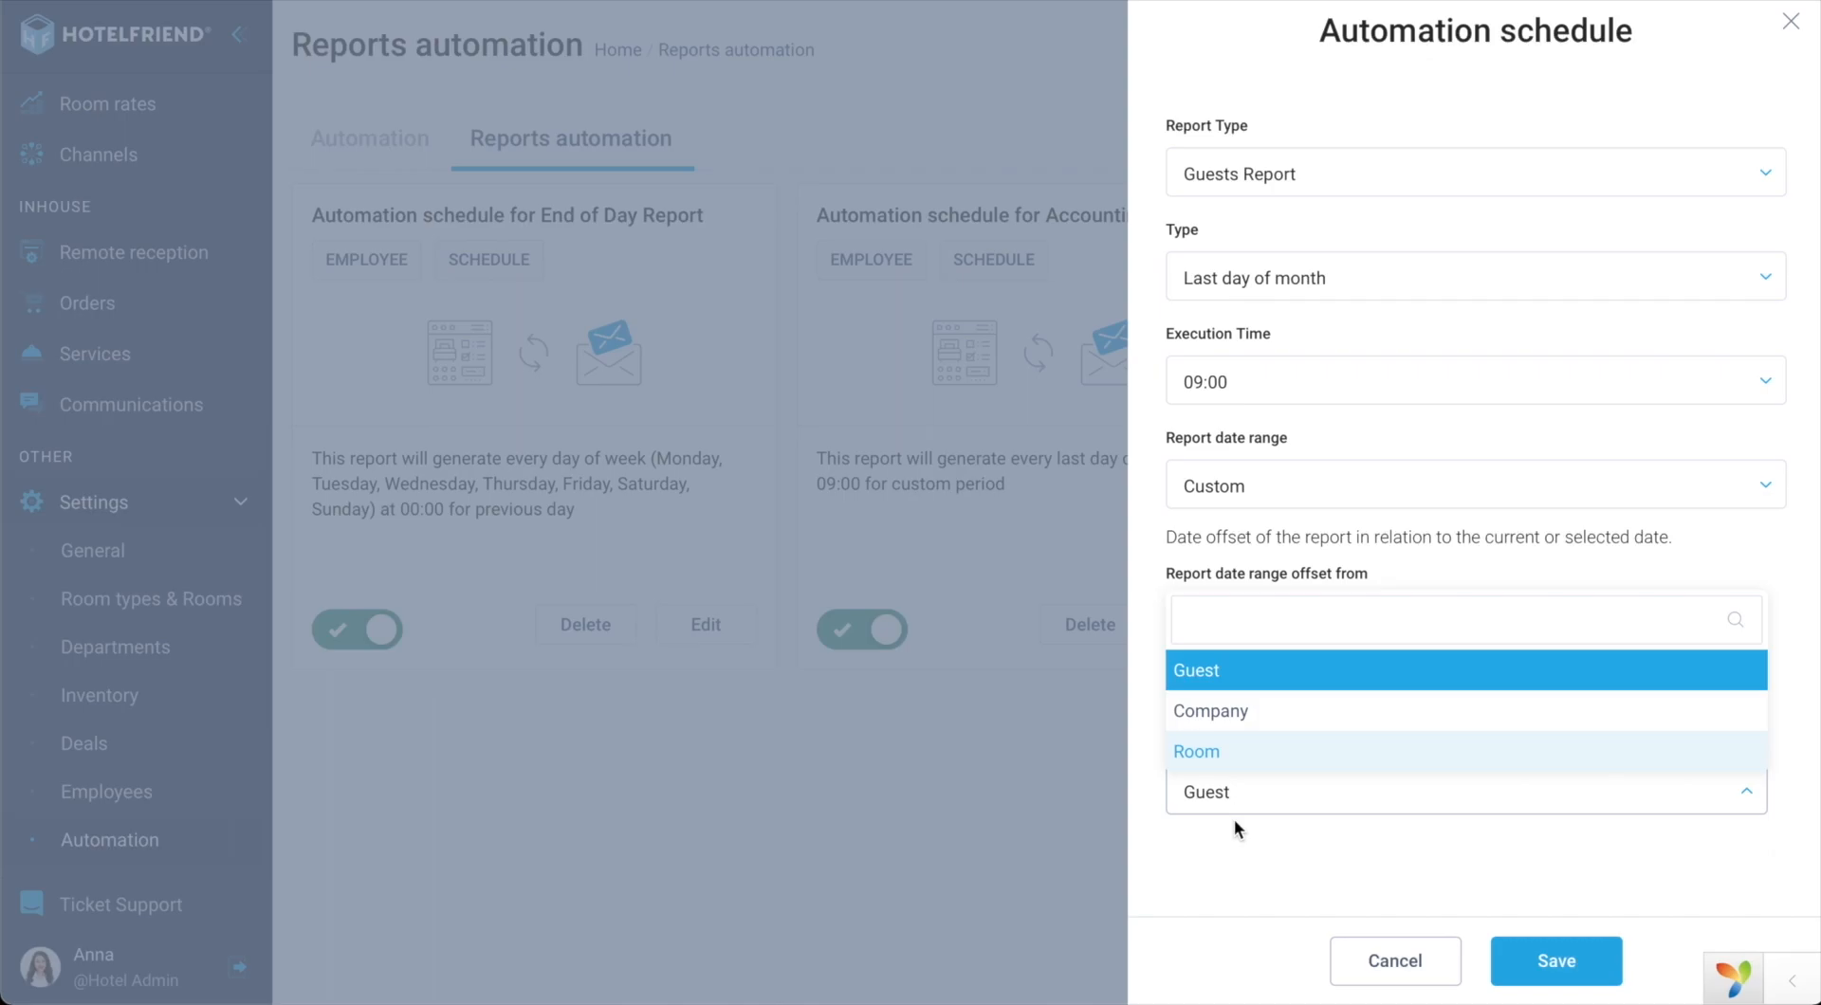
left_click(965, 866)
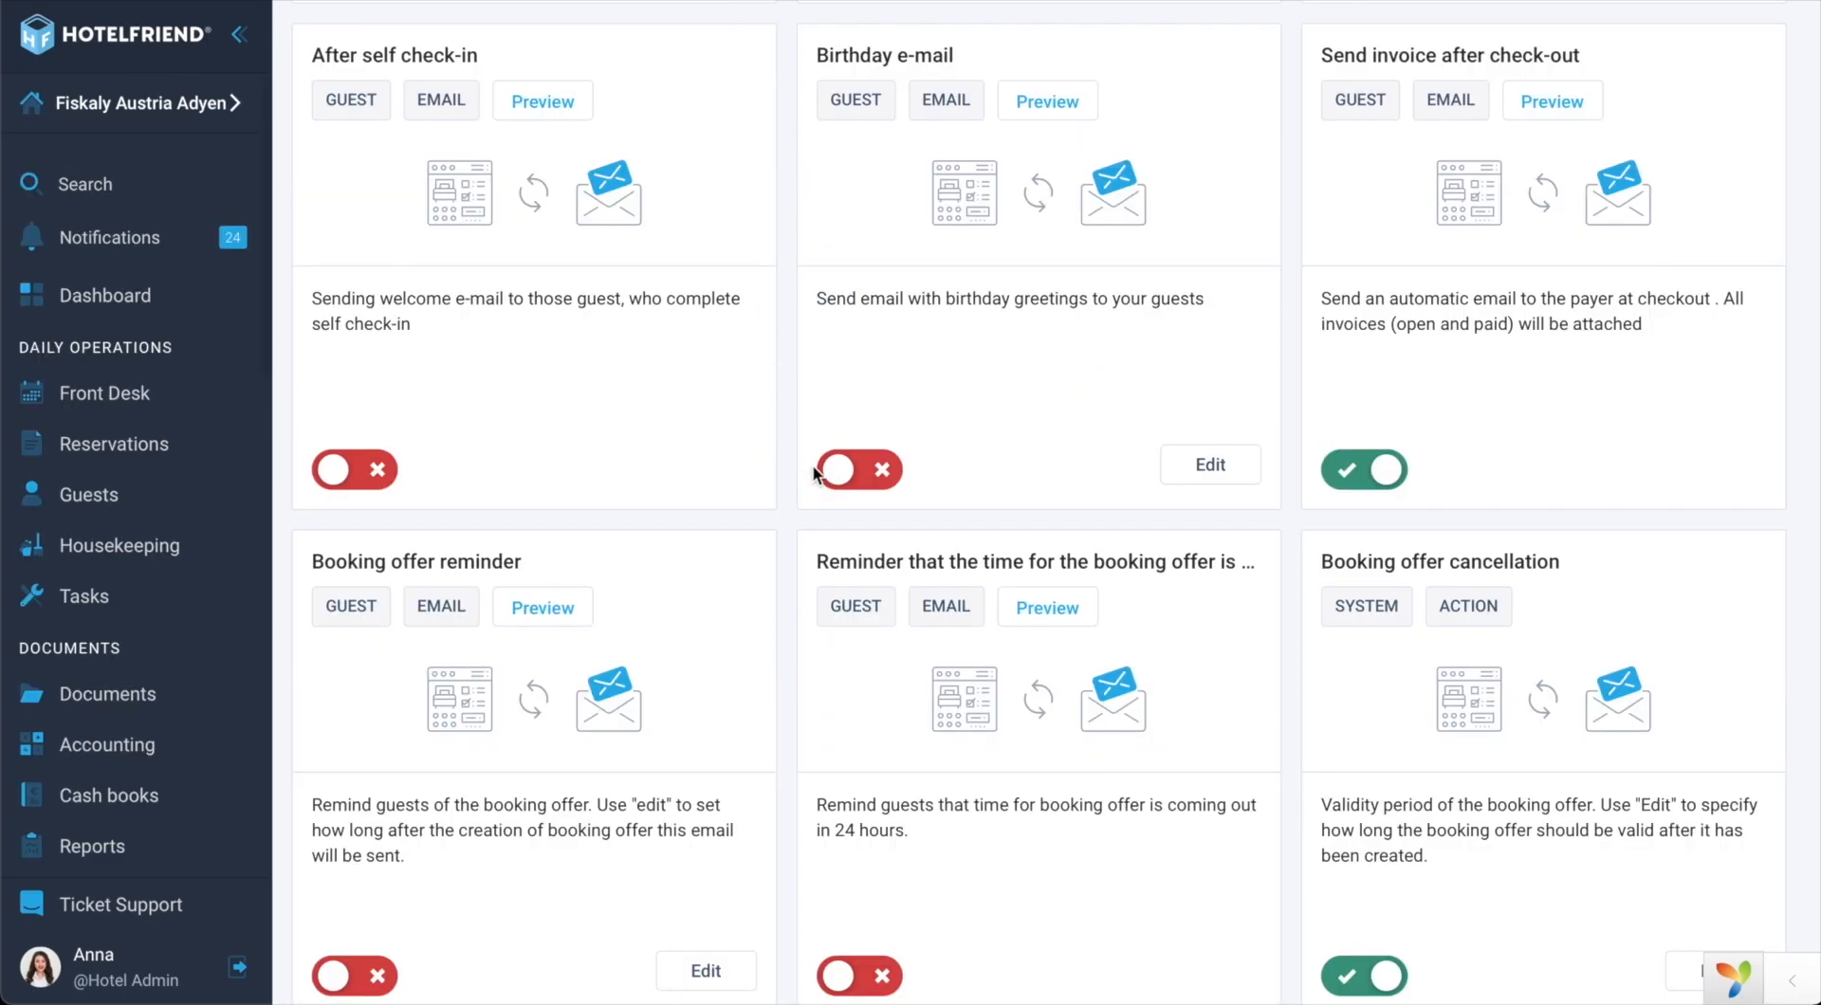
Step: Scroll up through the automation cards toward the Send invoice after check-out card
scroll(1291, 531, "up", 1)
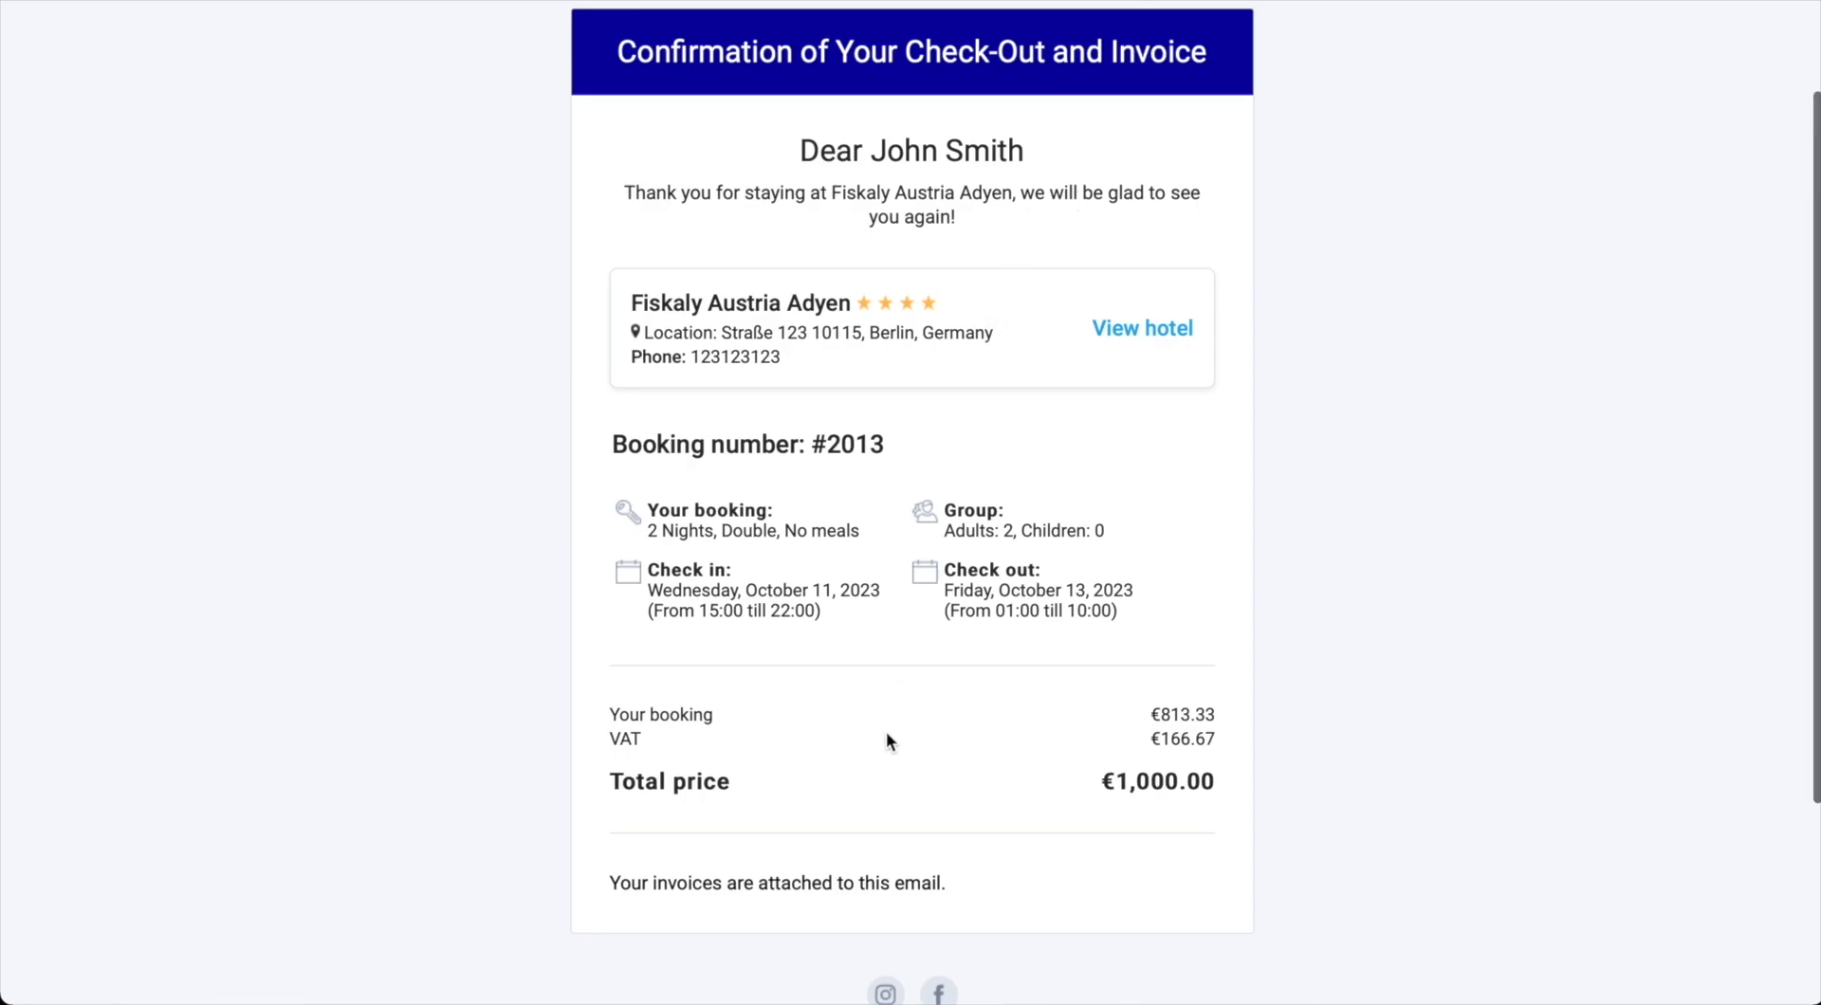
Step: Scroll the invoice email preview, then go back to the automation cards and scroll to Door Lock pin code
scroll(886, 735, "down", 2)
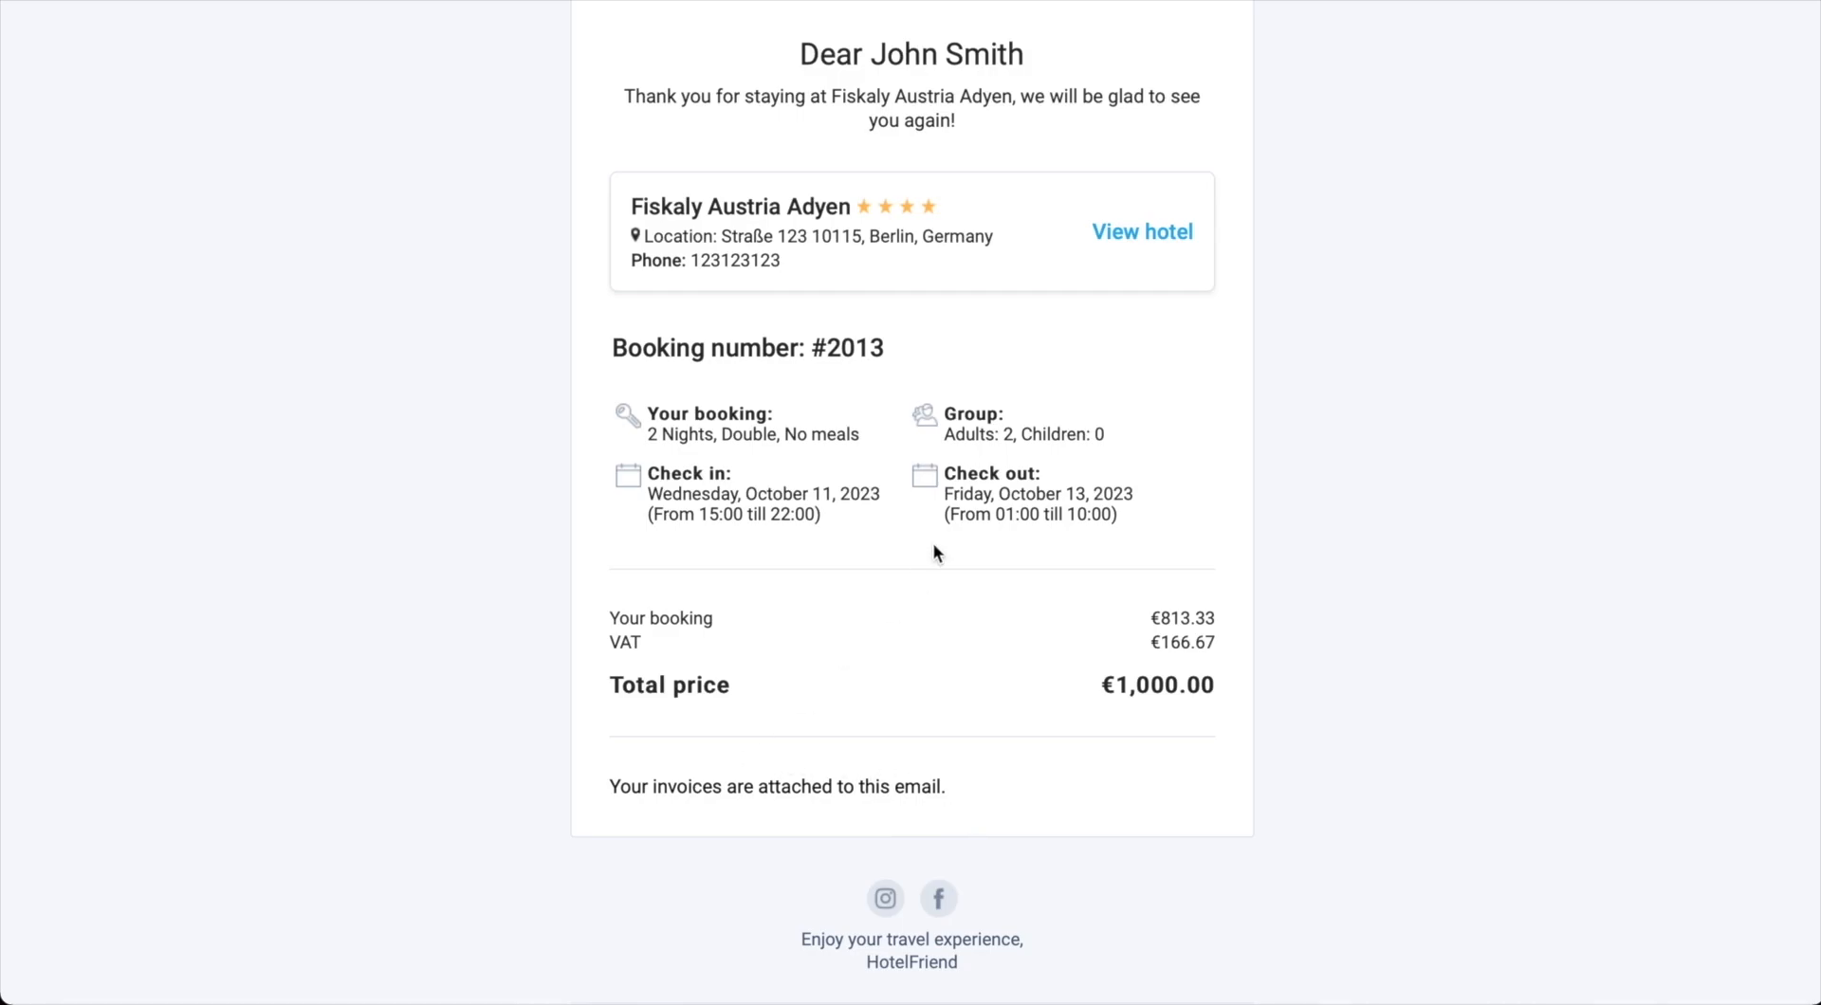
scroll(933, 543, "up", 2)
scroll(933, 548, "up", 1)
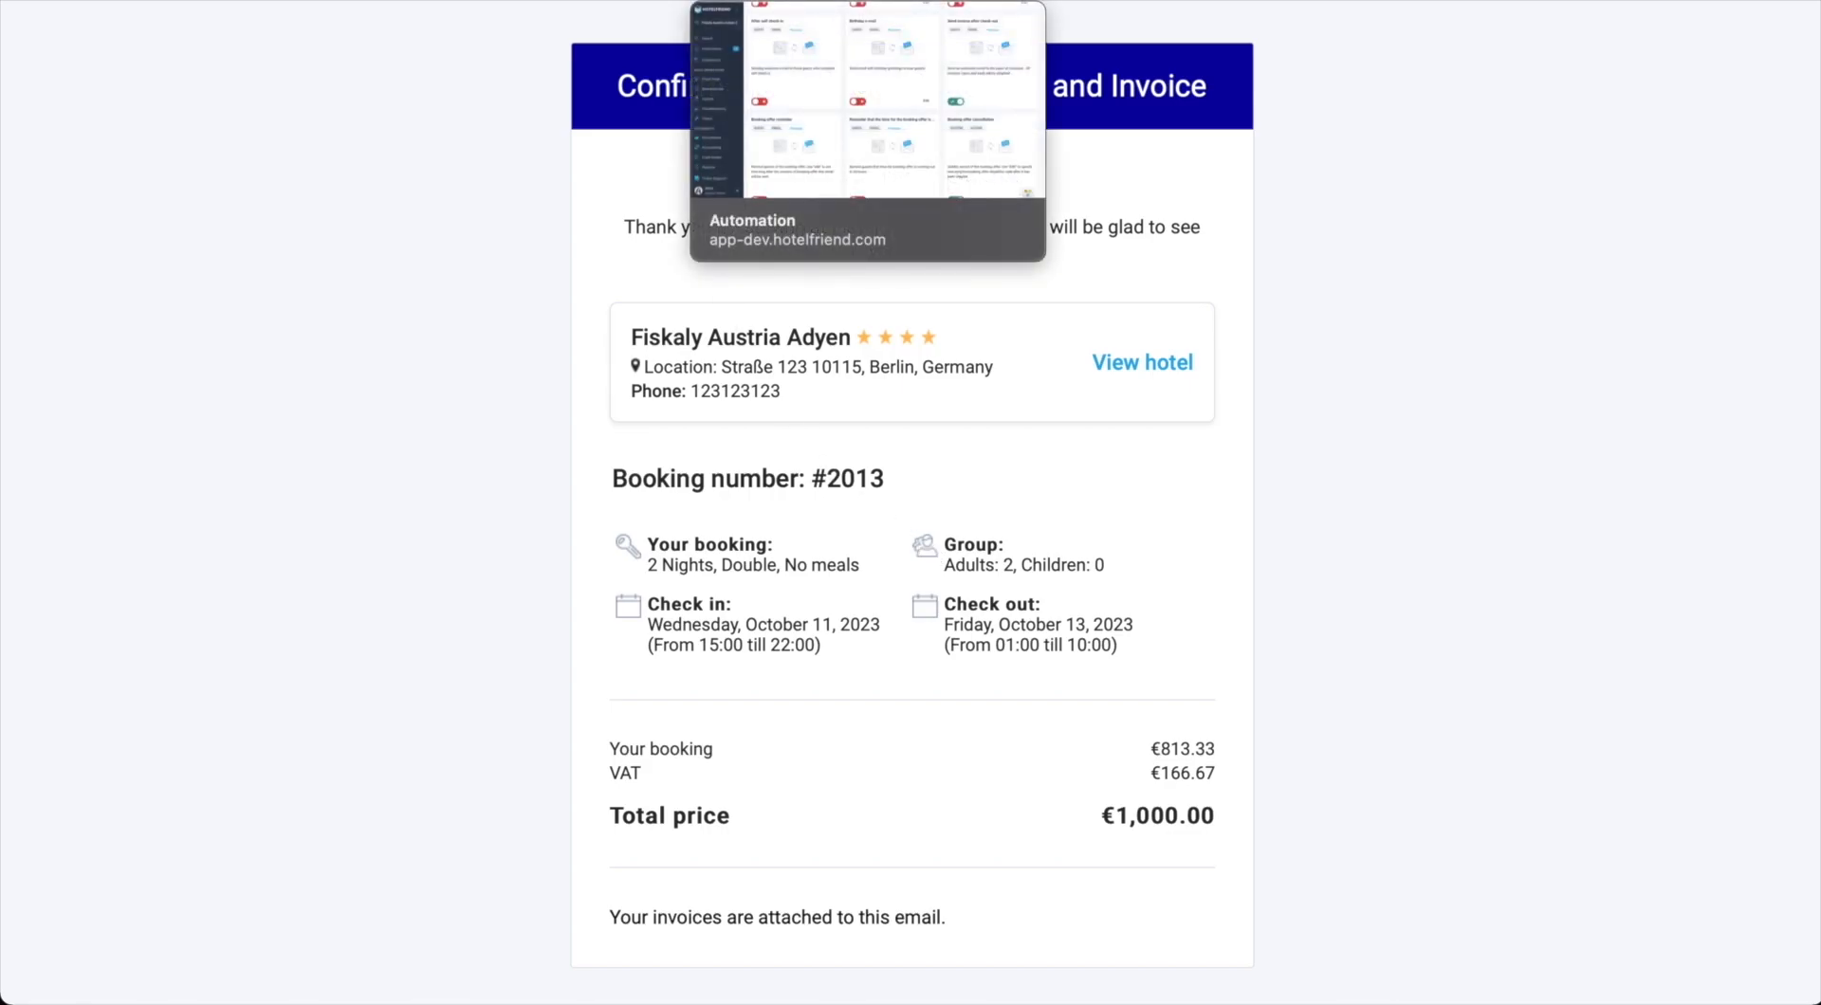
left_click(796, 0)
scroll(783, 584, "down", 10)
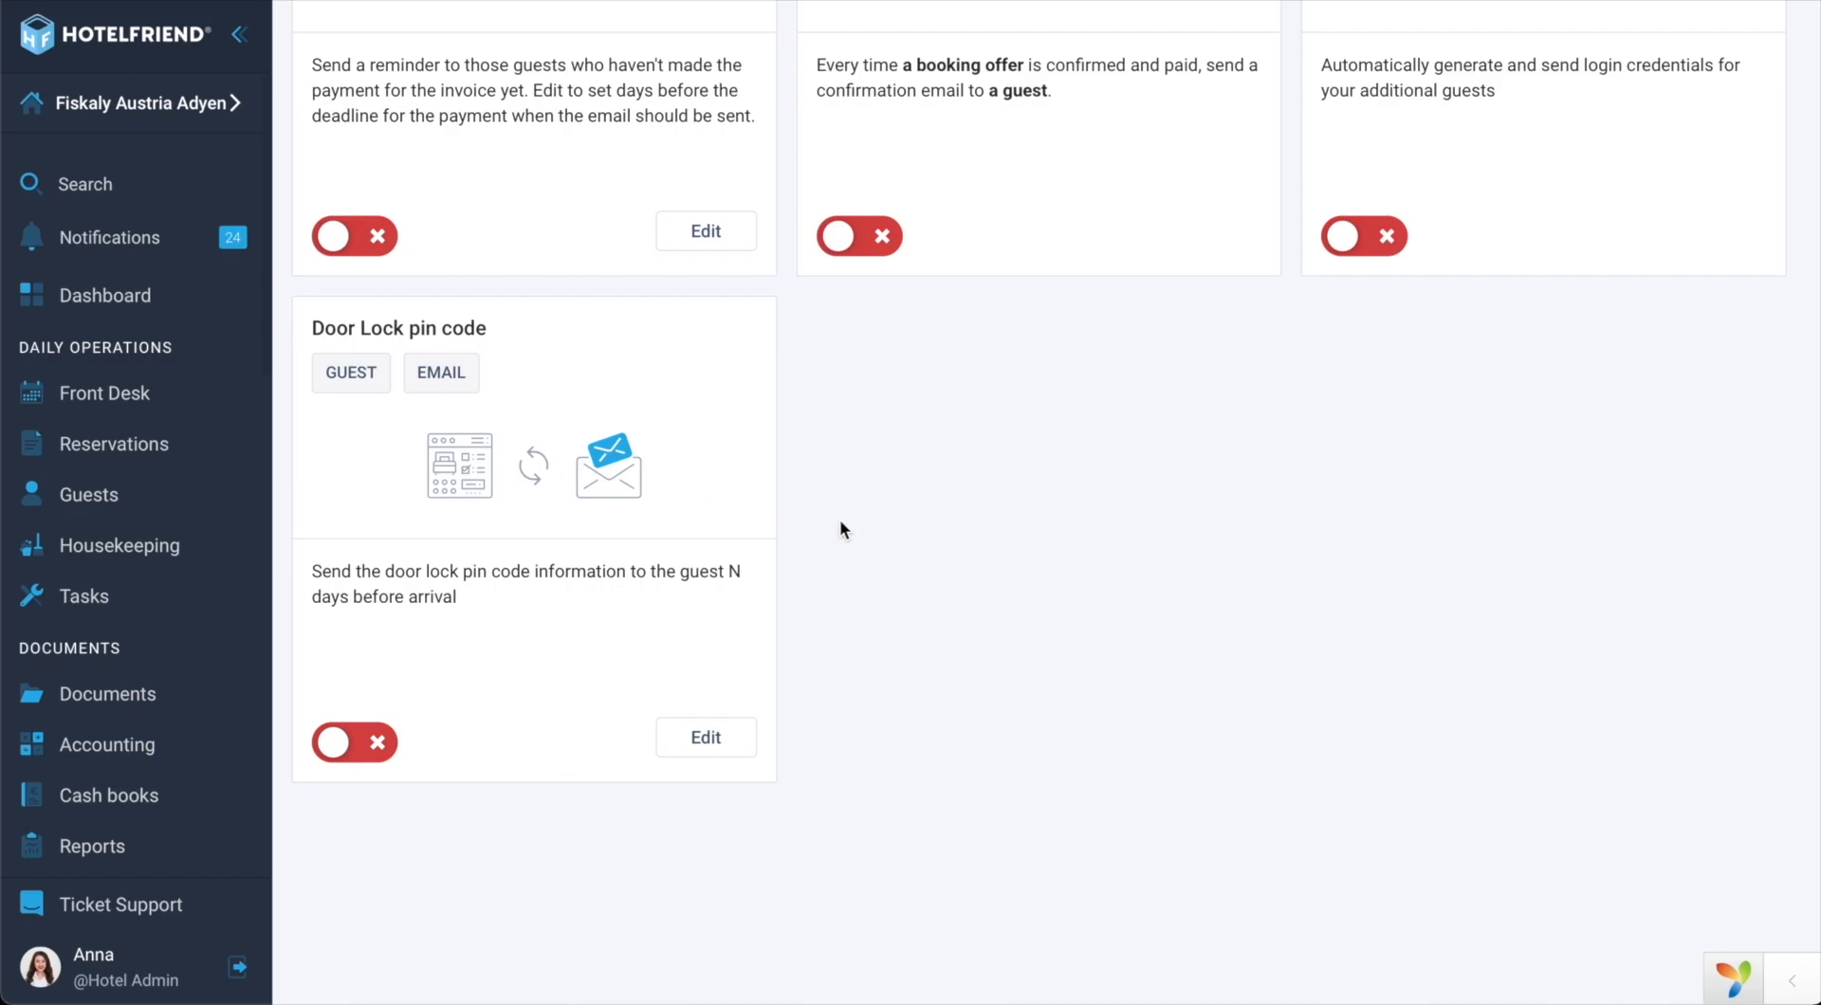
Step: Go to the room 505 booking and scroll to its Door Lock and PIN code sections
left_click(1112, 0)
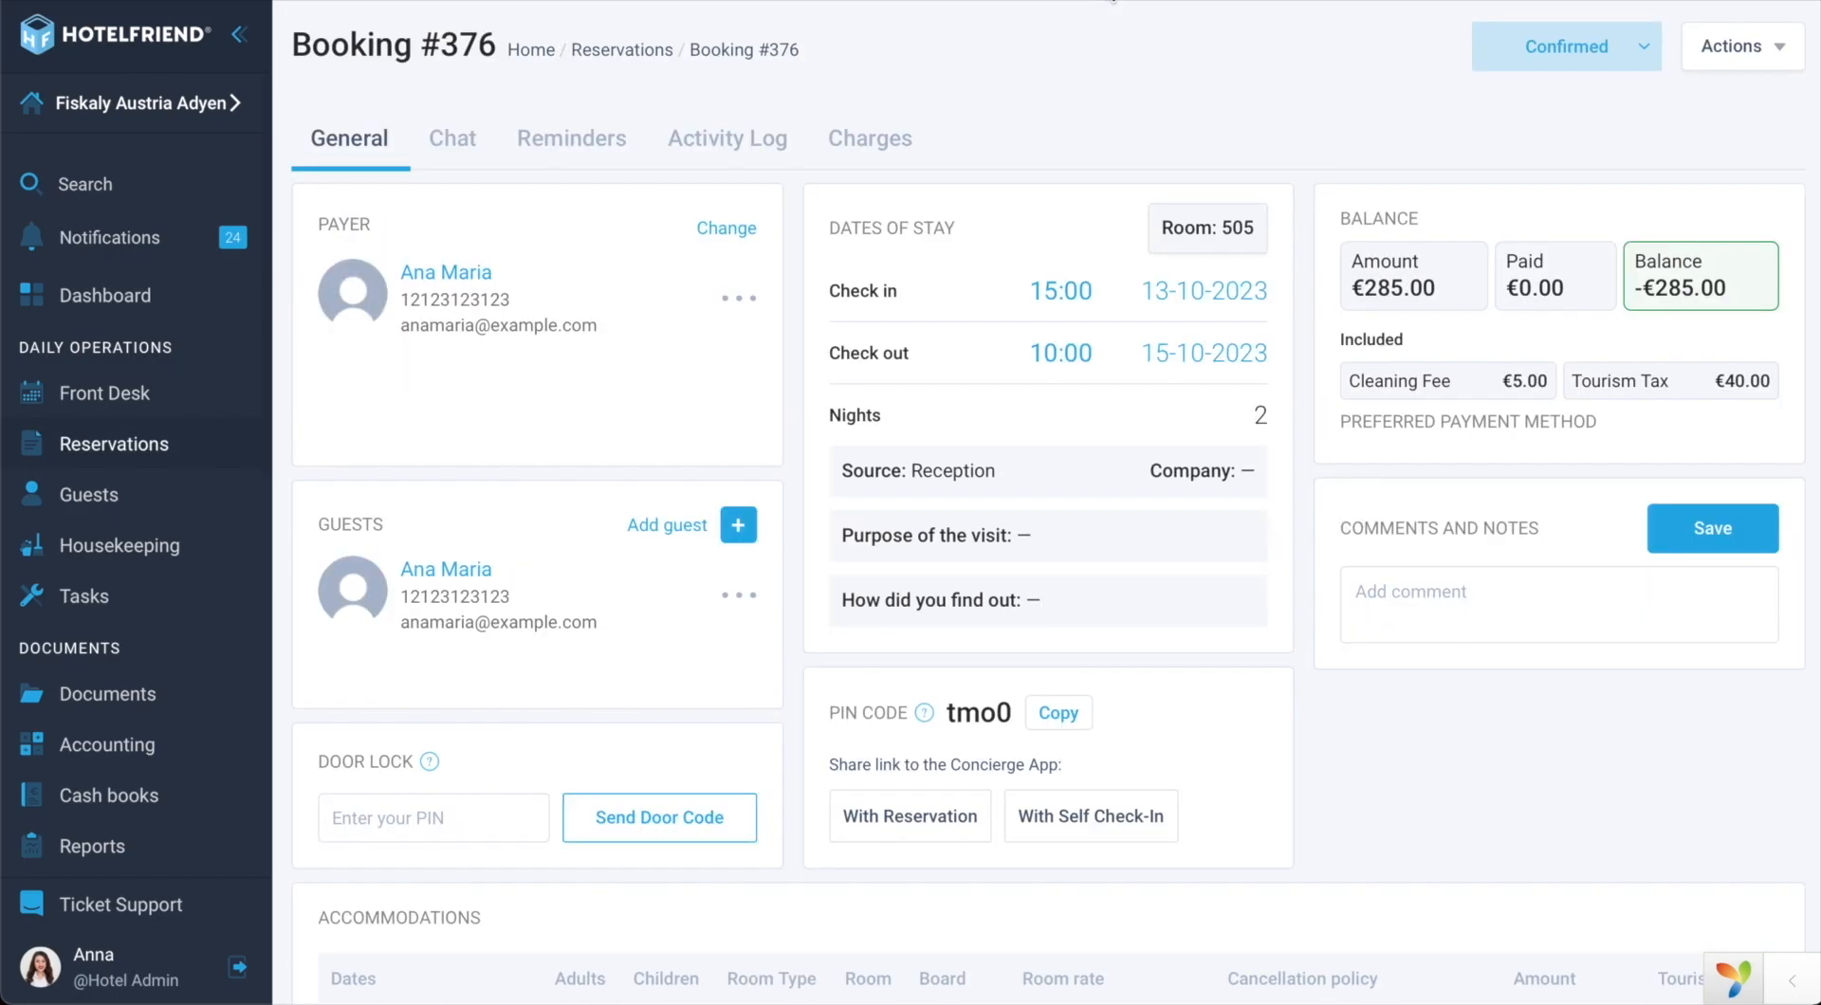
scroll(765, 697, "down", 1)
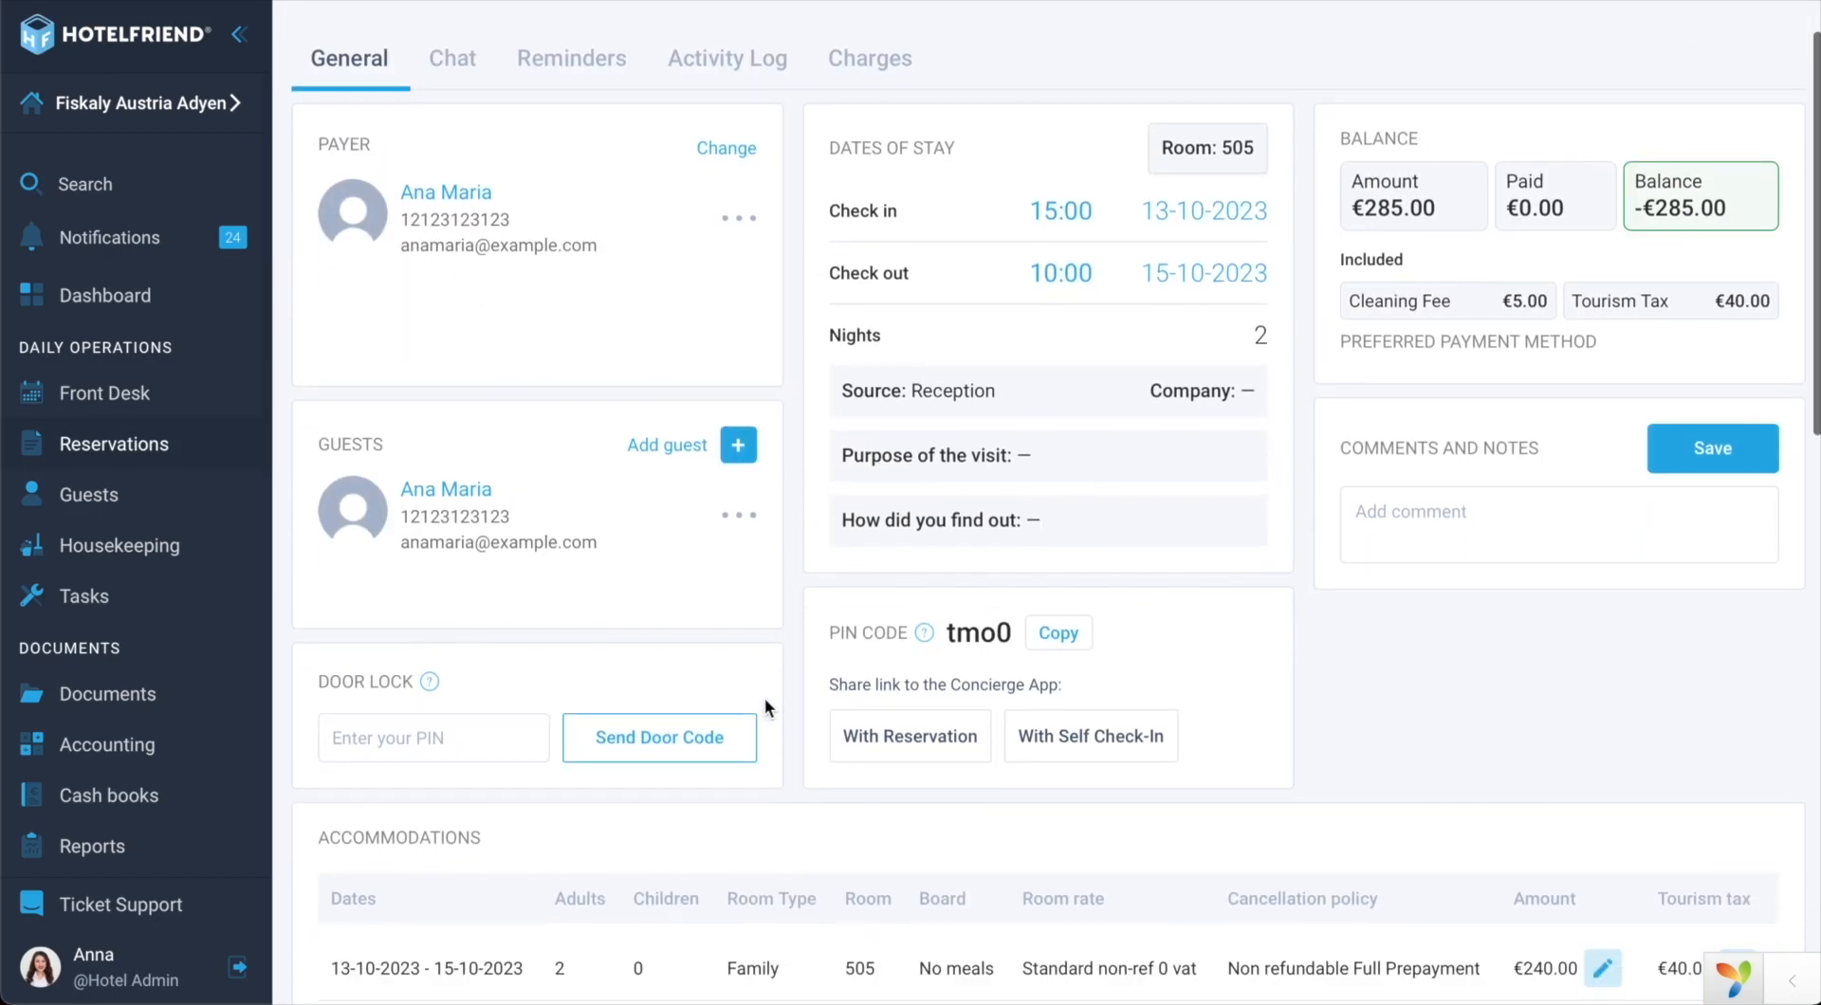
scroll(765, 697, "up", 1)
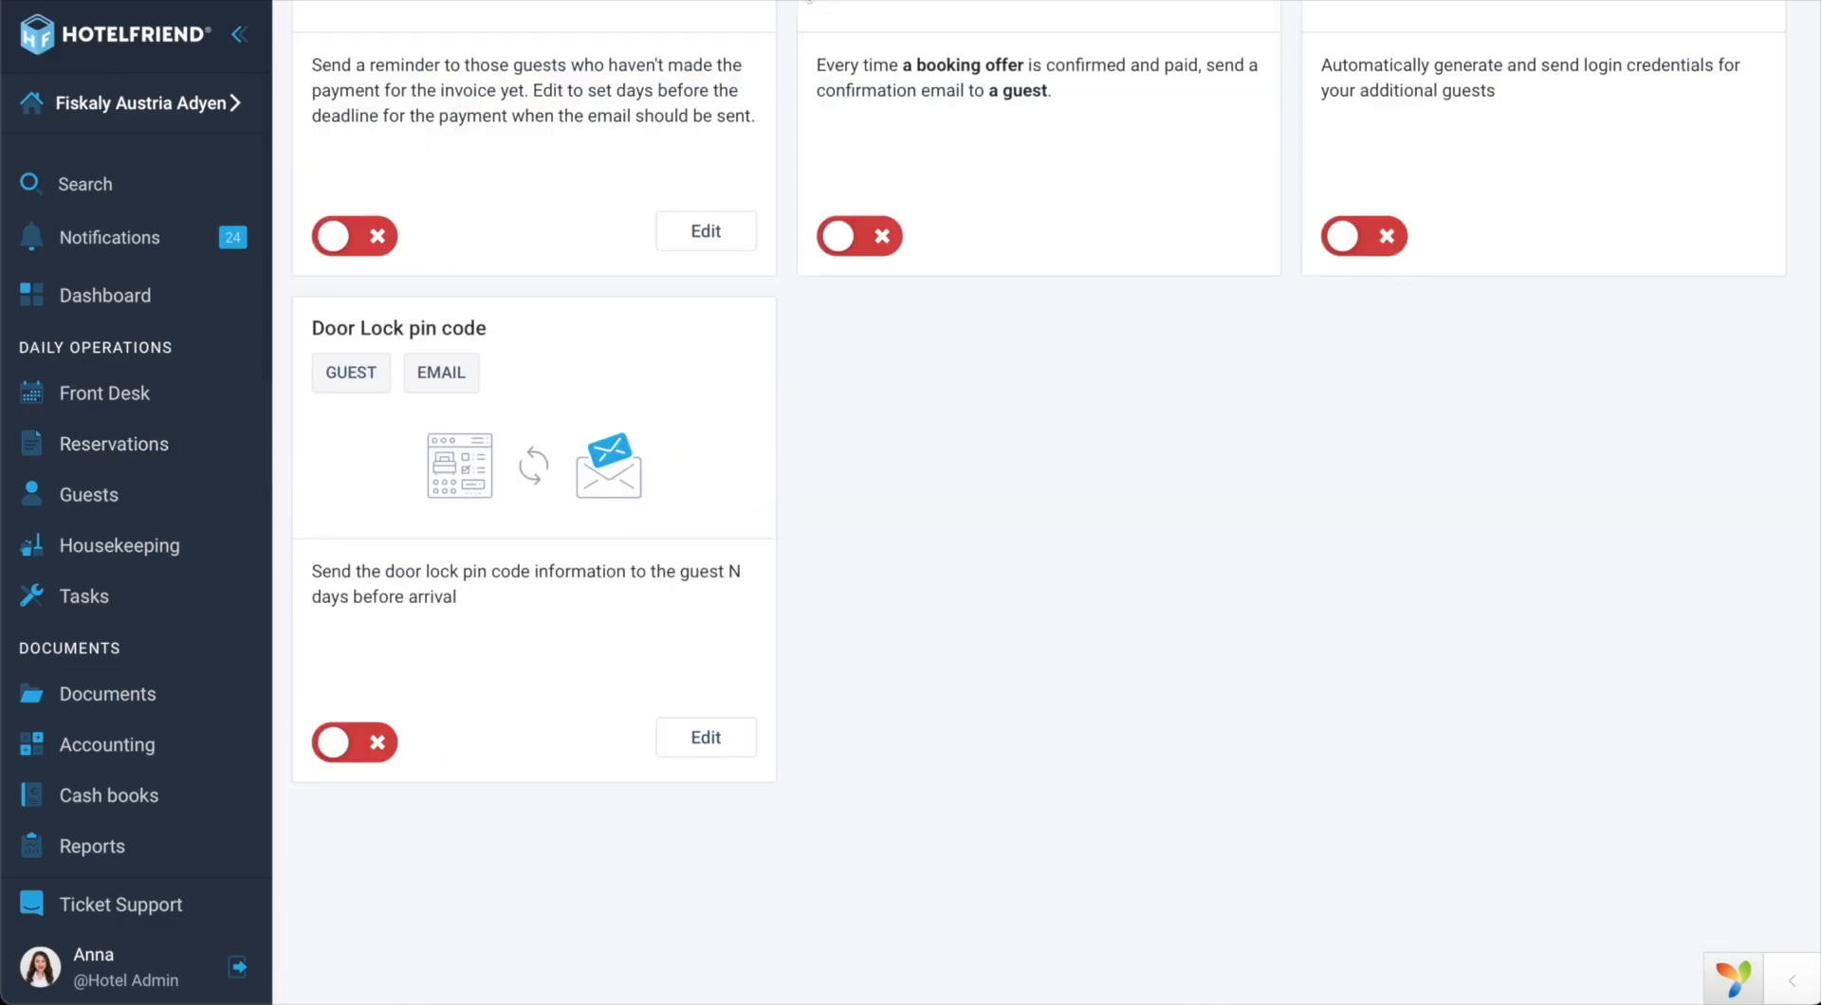
Step: Enable the Door Lock pin code email, keep it at 0 days in advance, and save
left_click(375, 744)
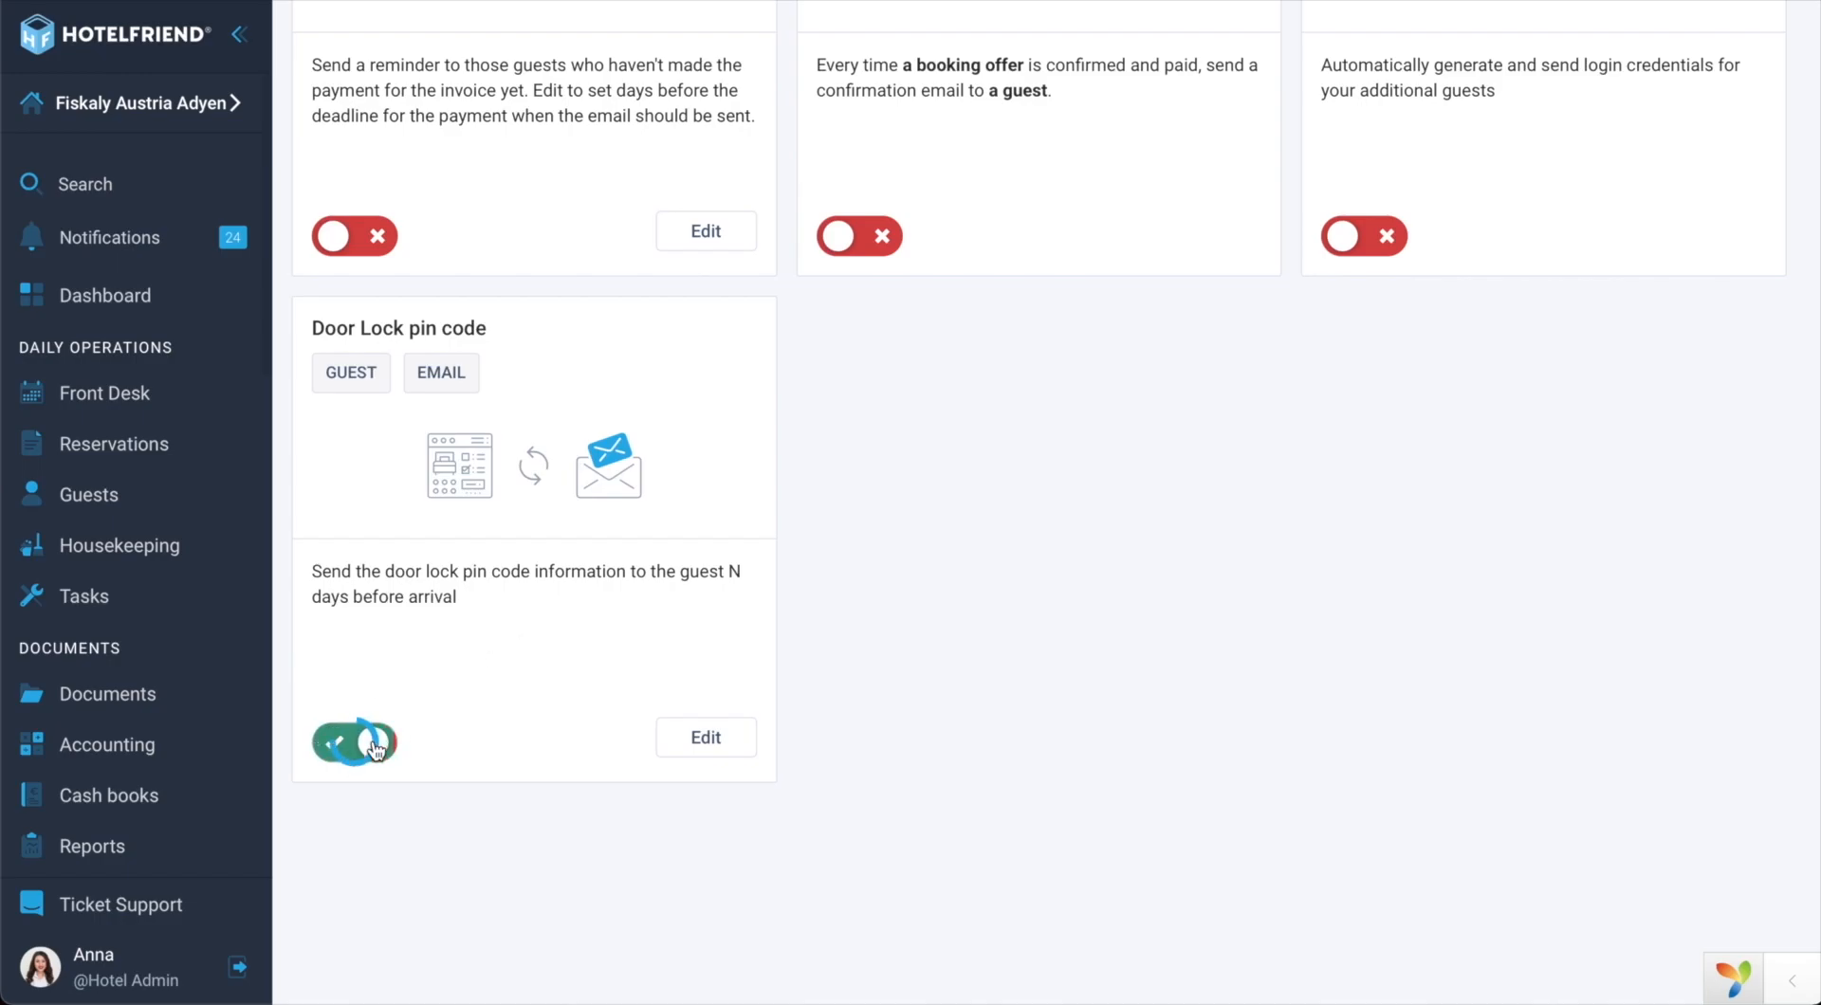
left_click(705, 738)
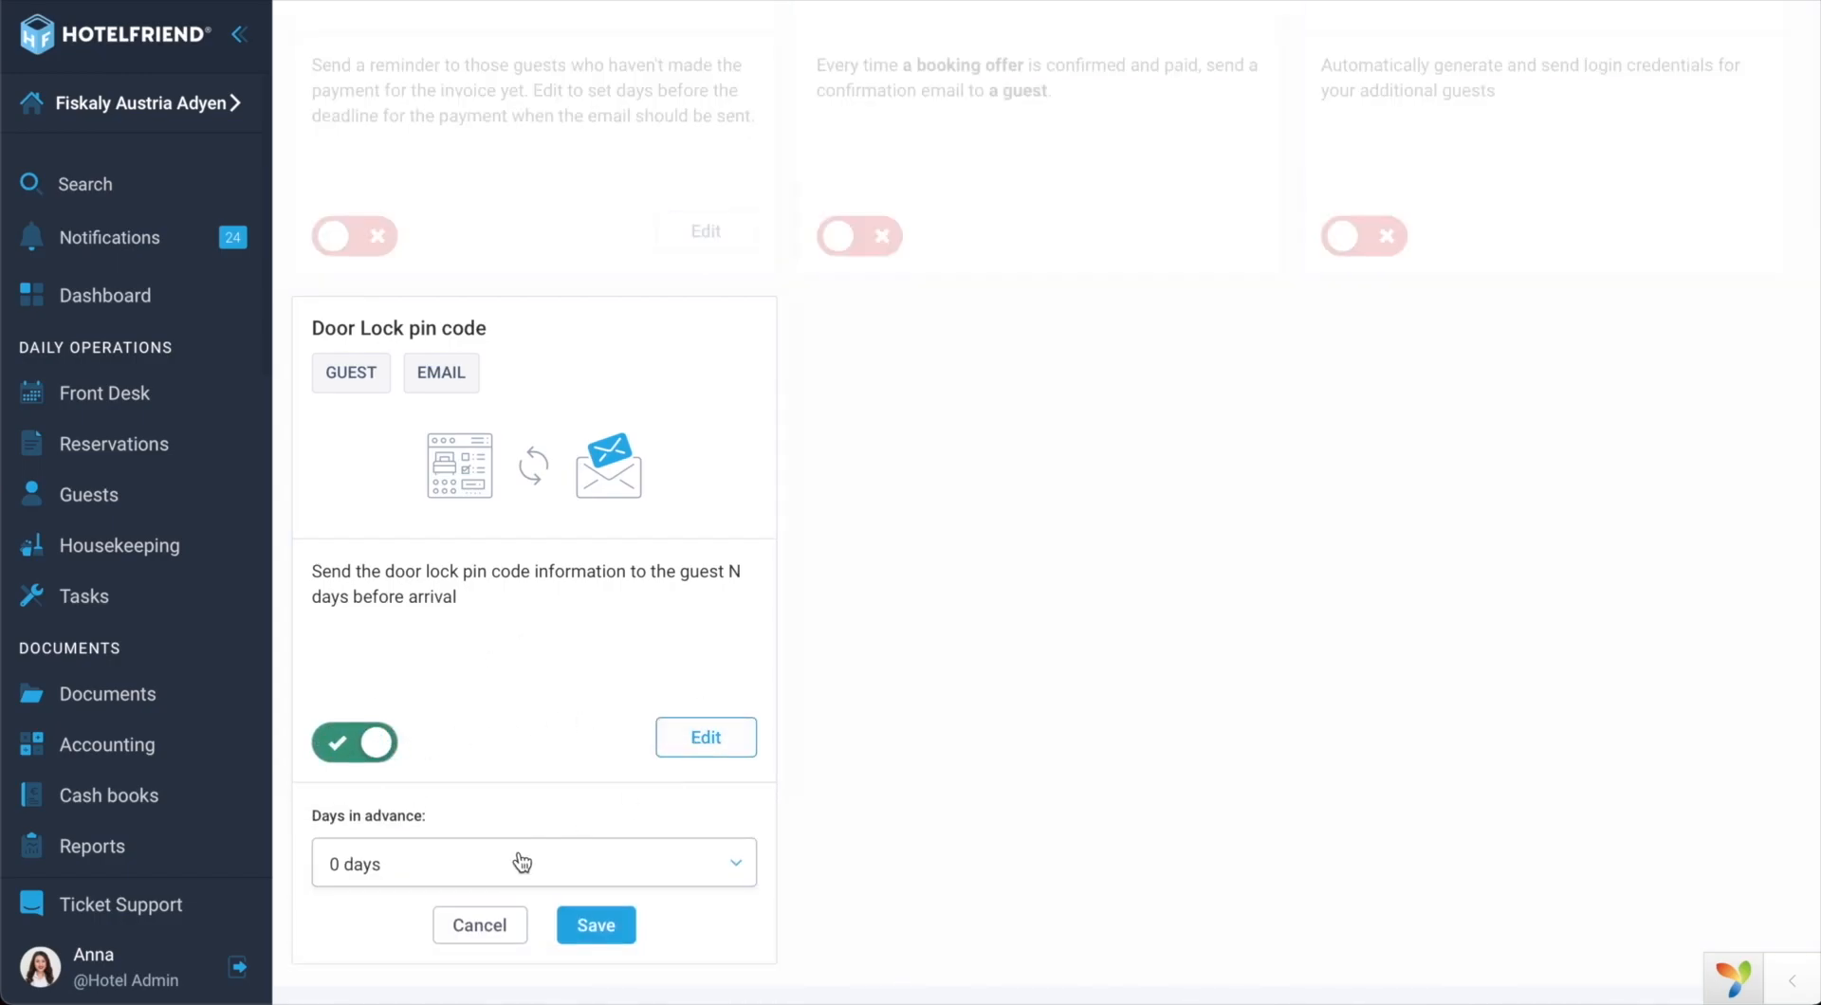
left_click(444, 882)
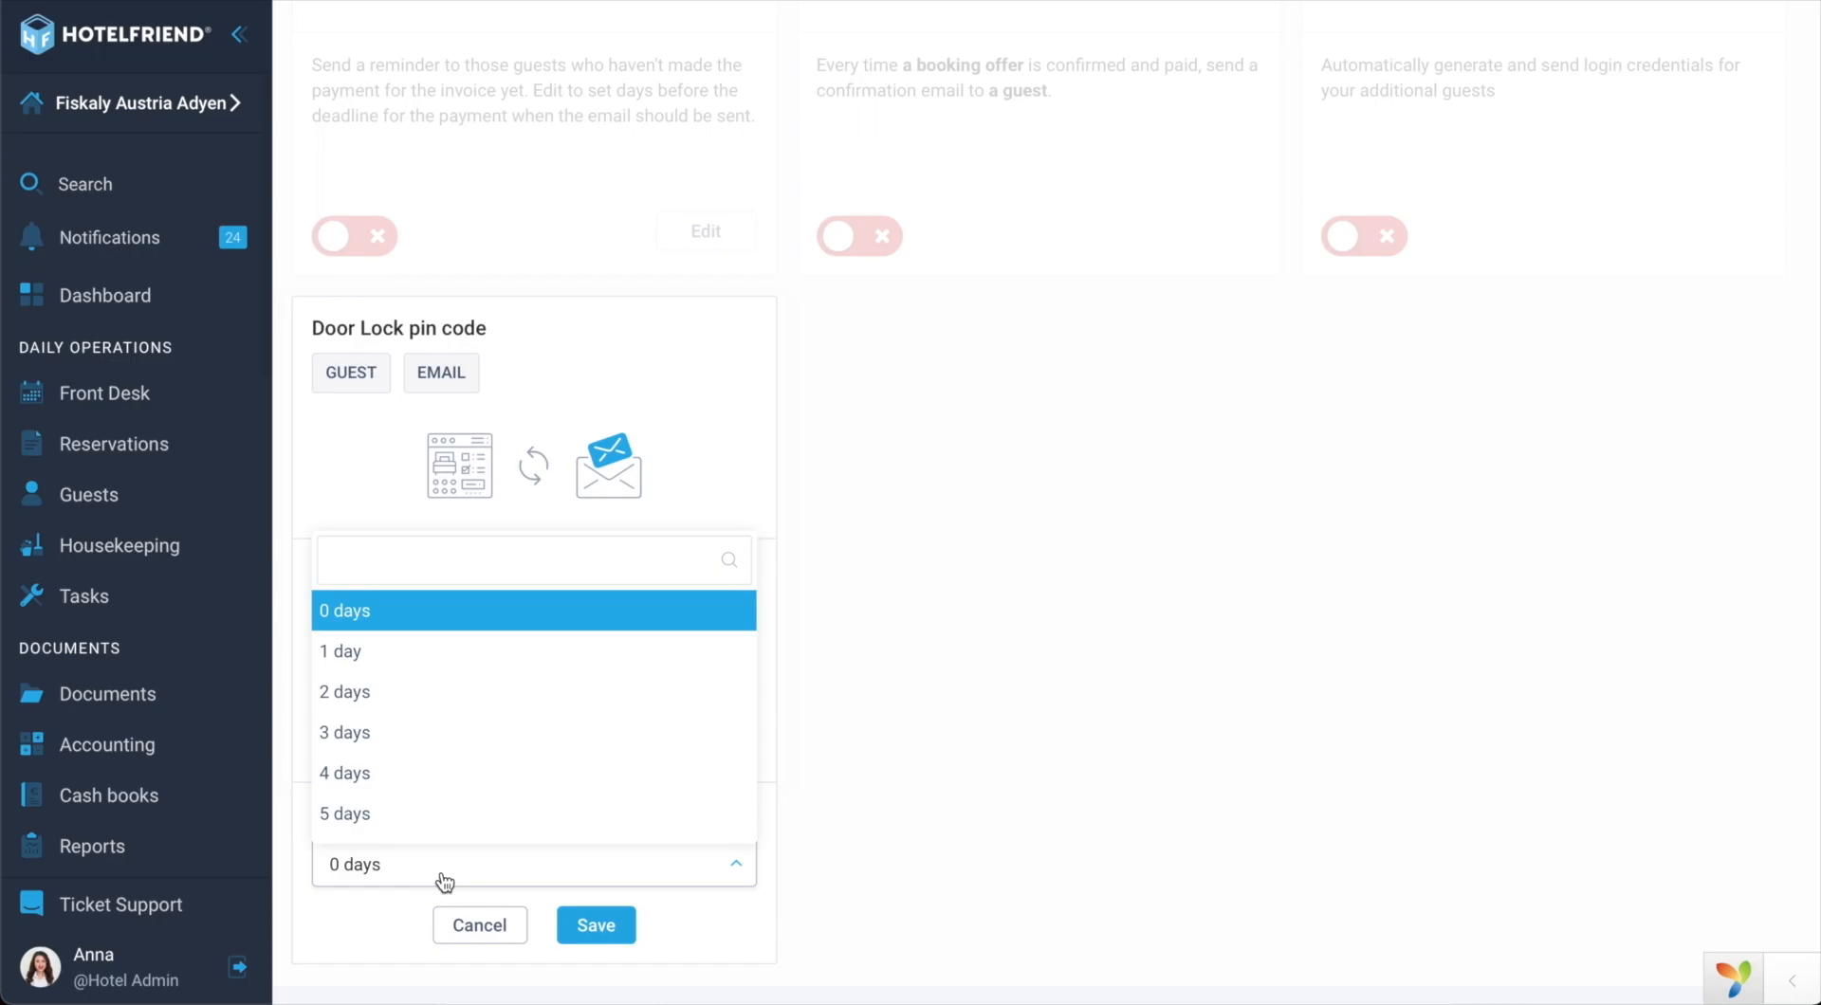
left_click(444, 882)
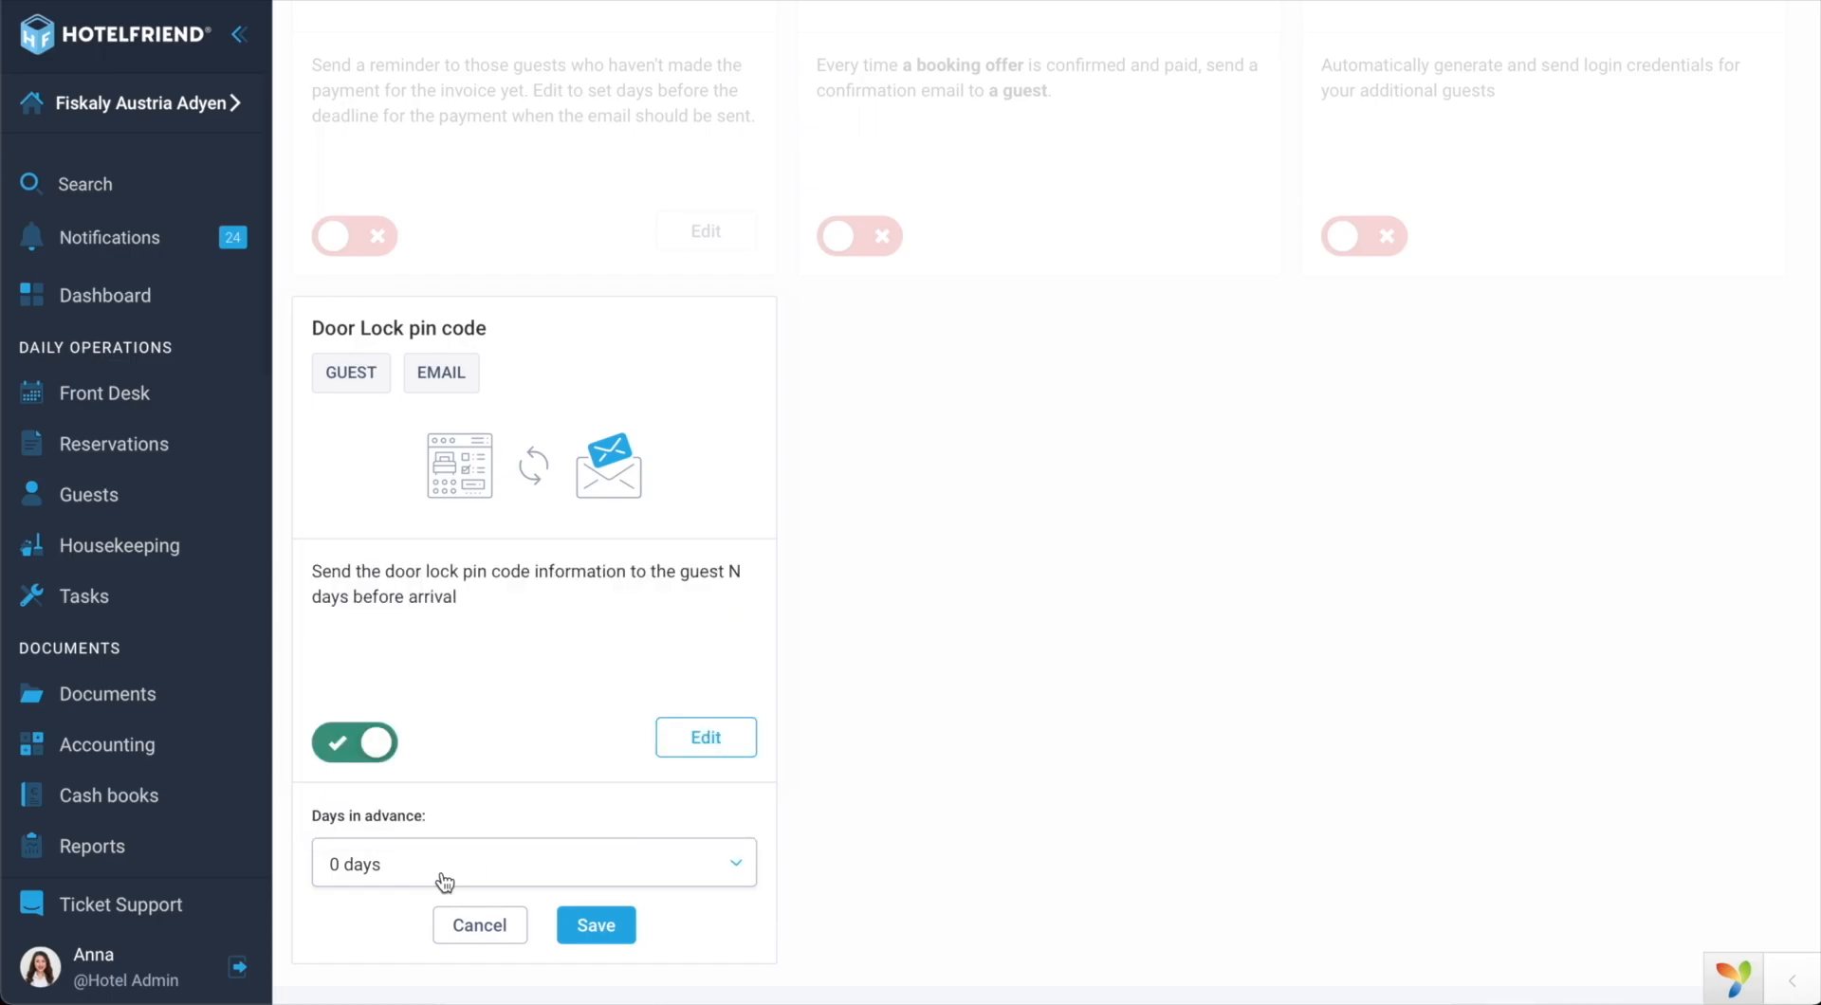
left_click(583, 933)
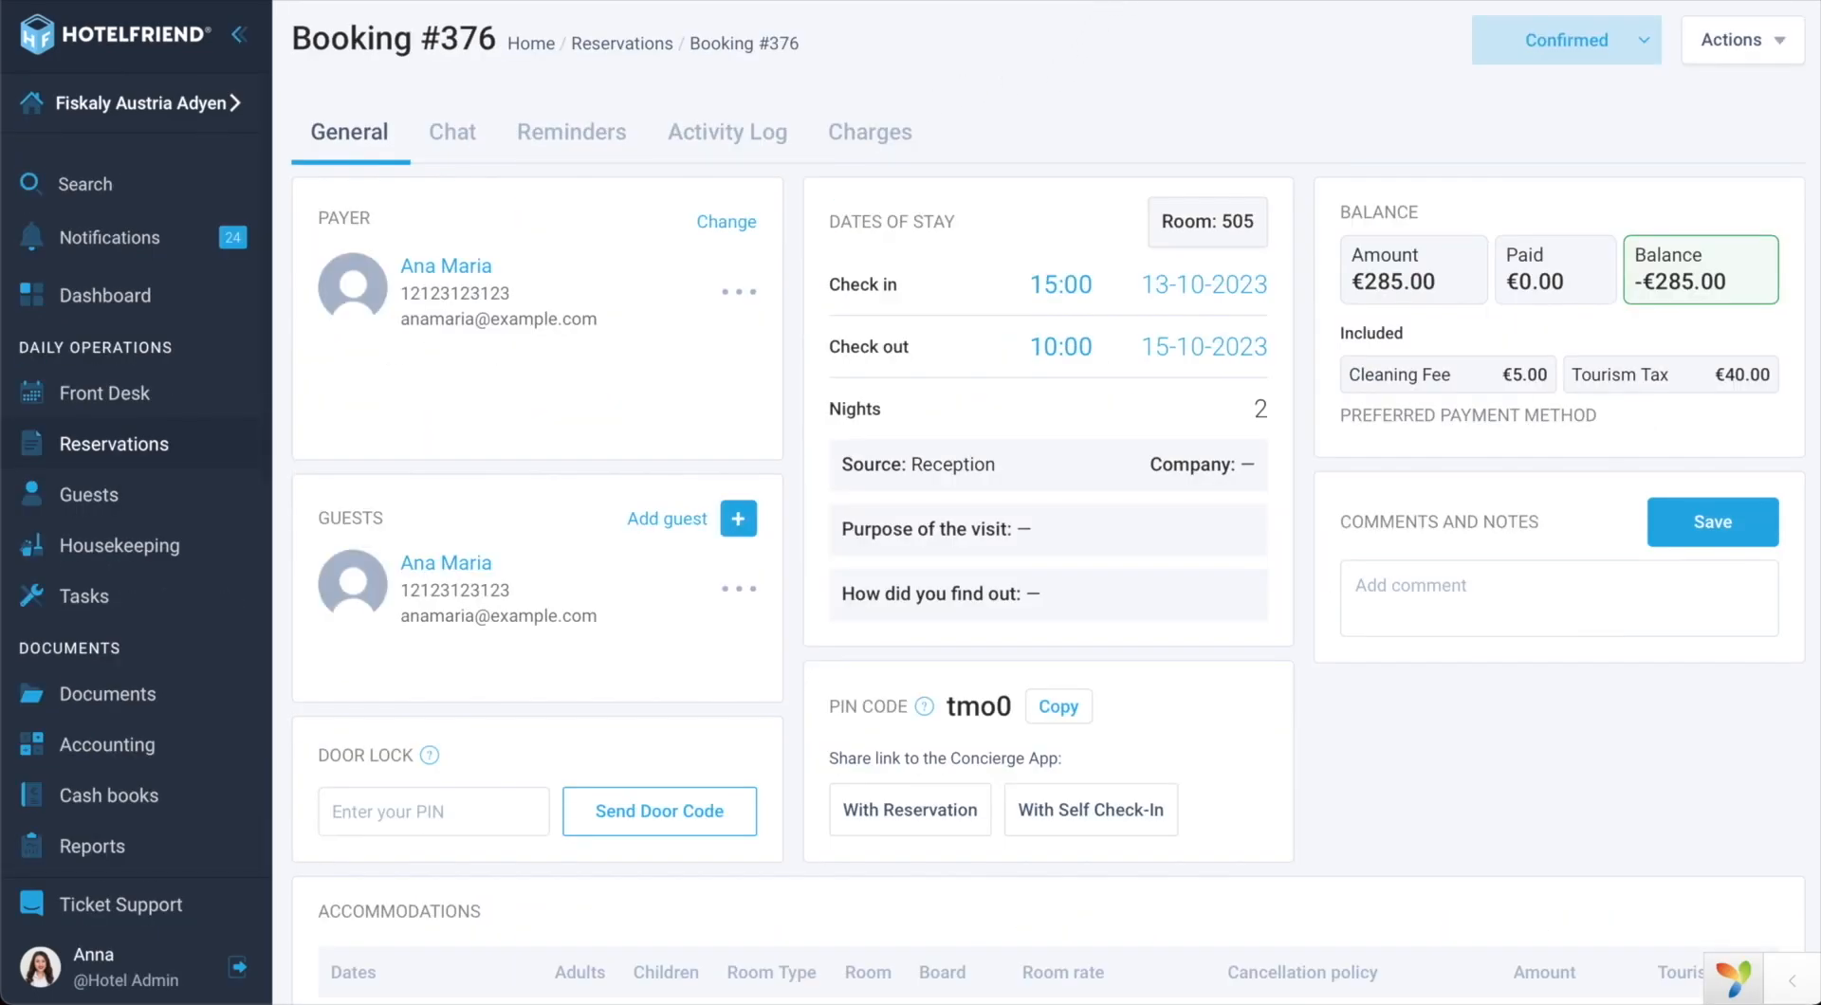
Step: Reload the room 505 booking page, enter a door lock PIN, and save it
key("super+l")
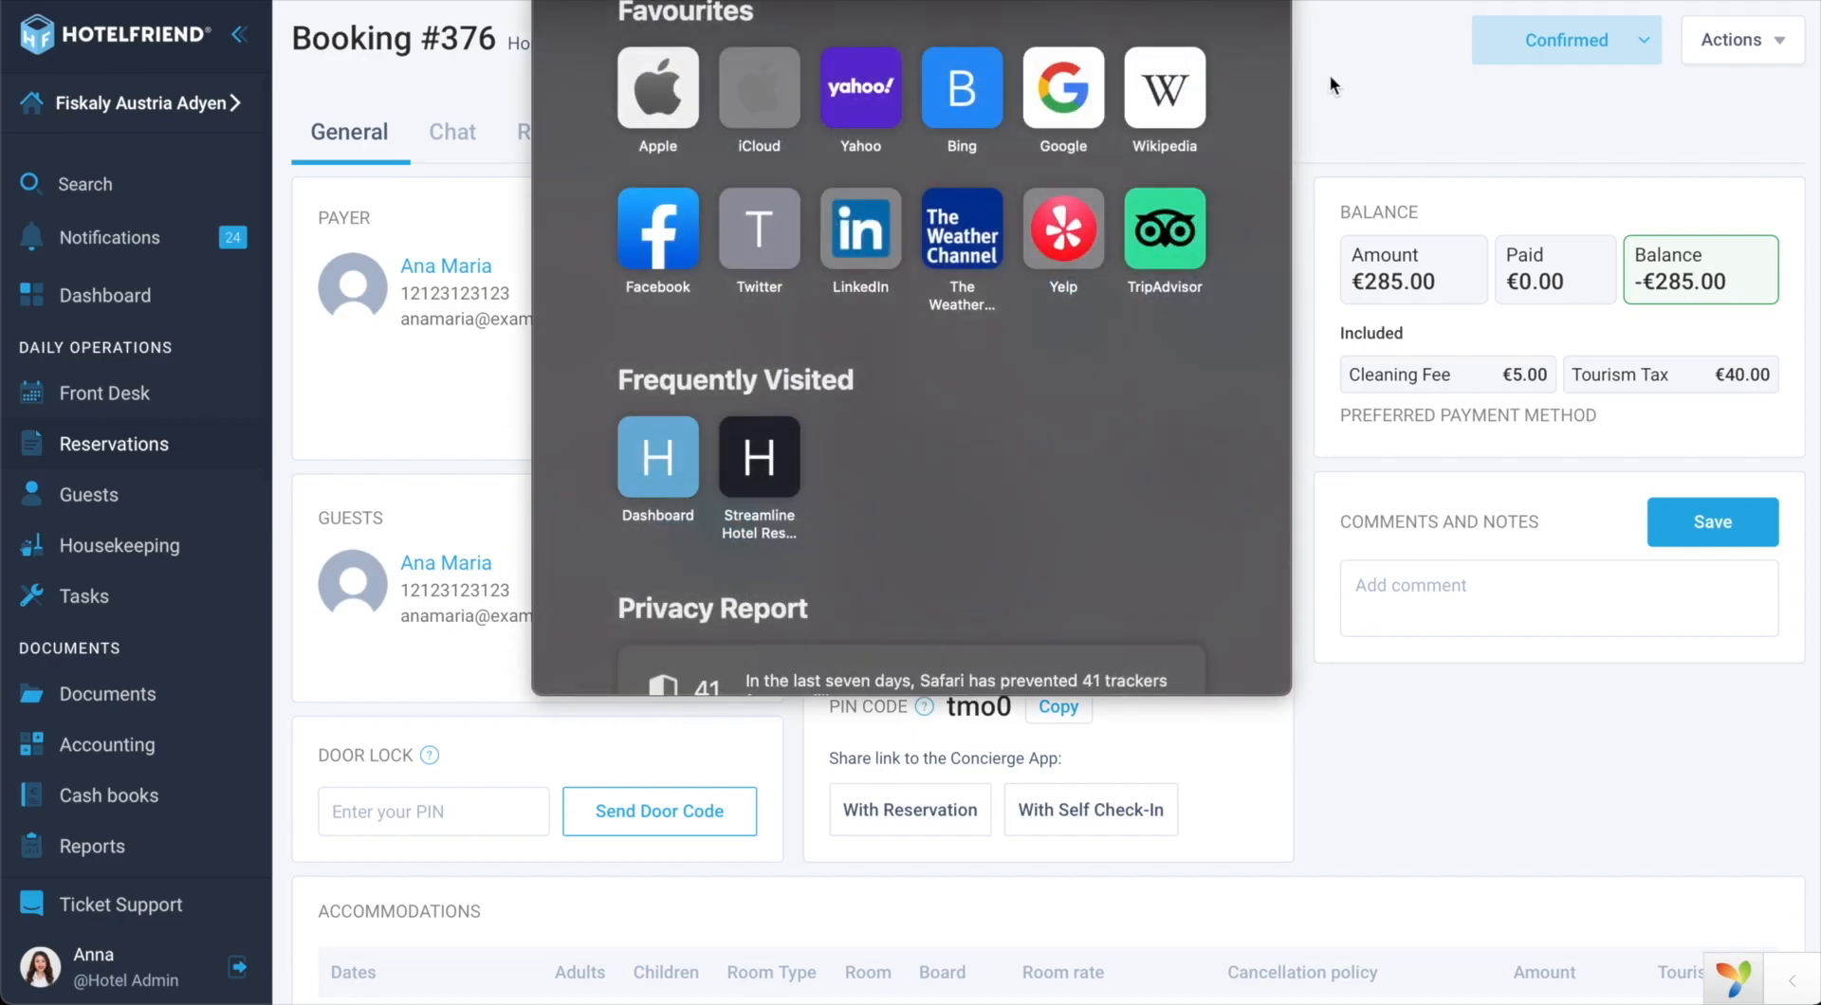
key("Return")
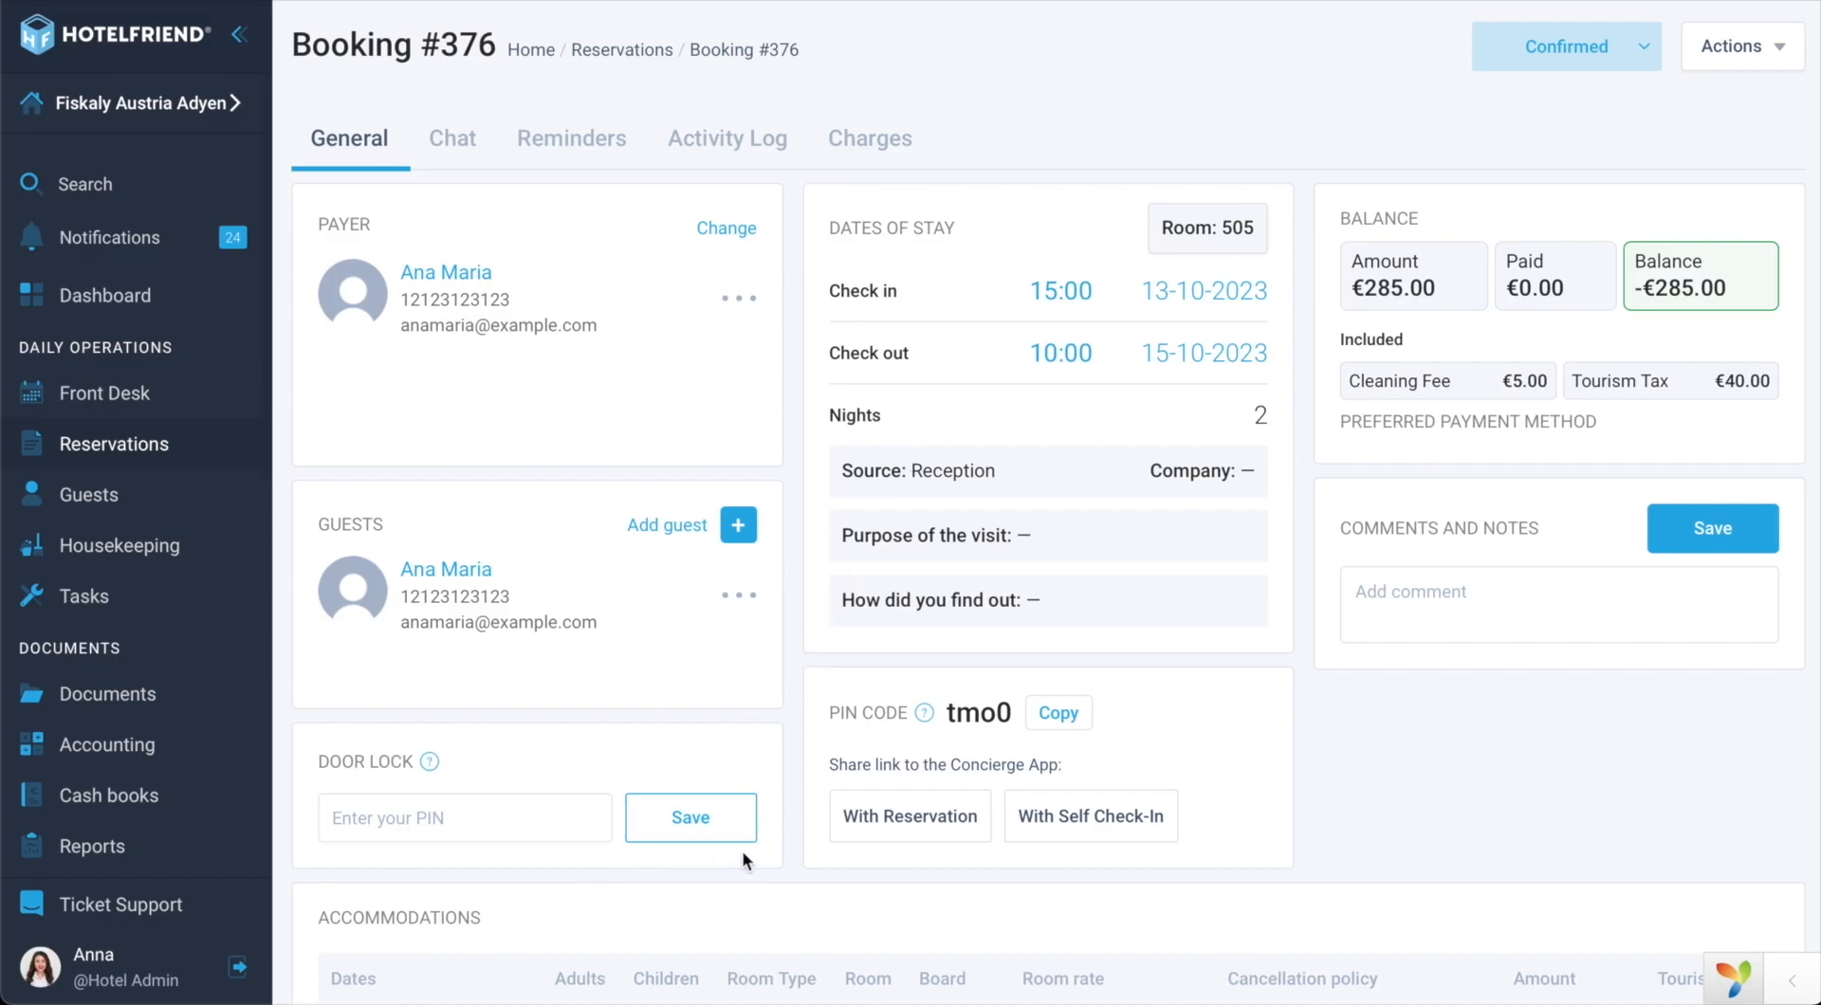
left_click(457, 829)
type("123123")
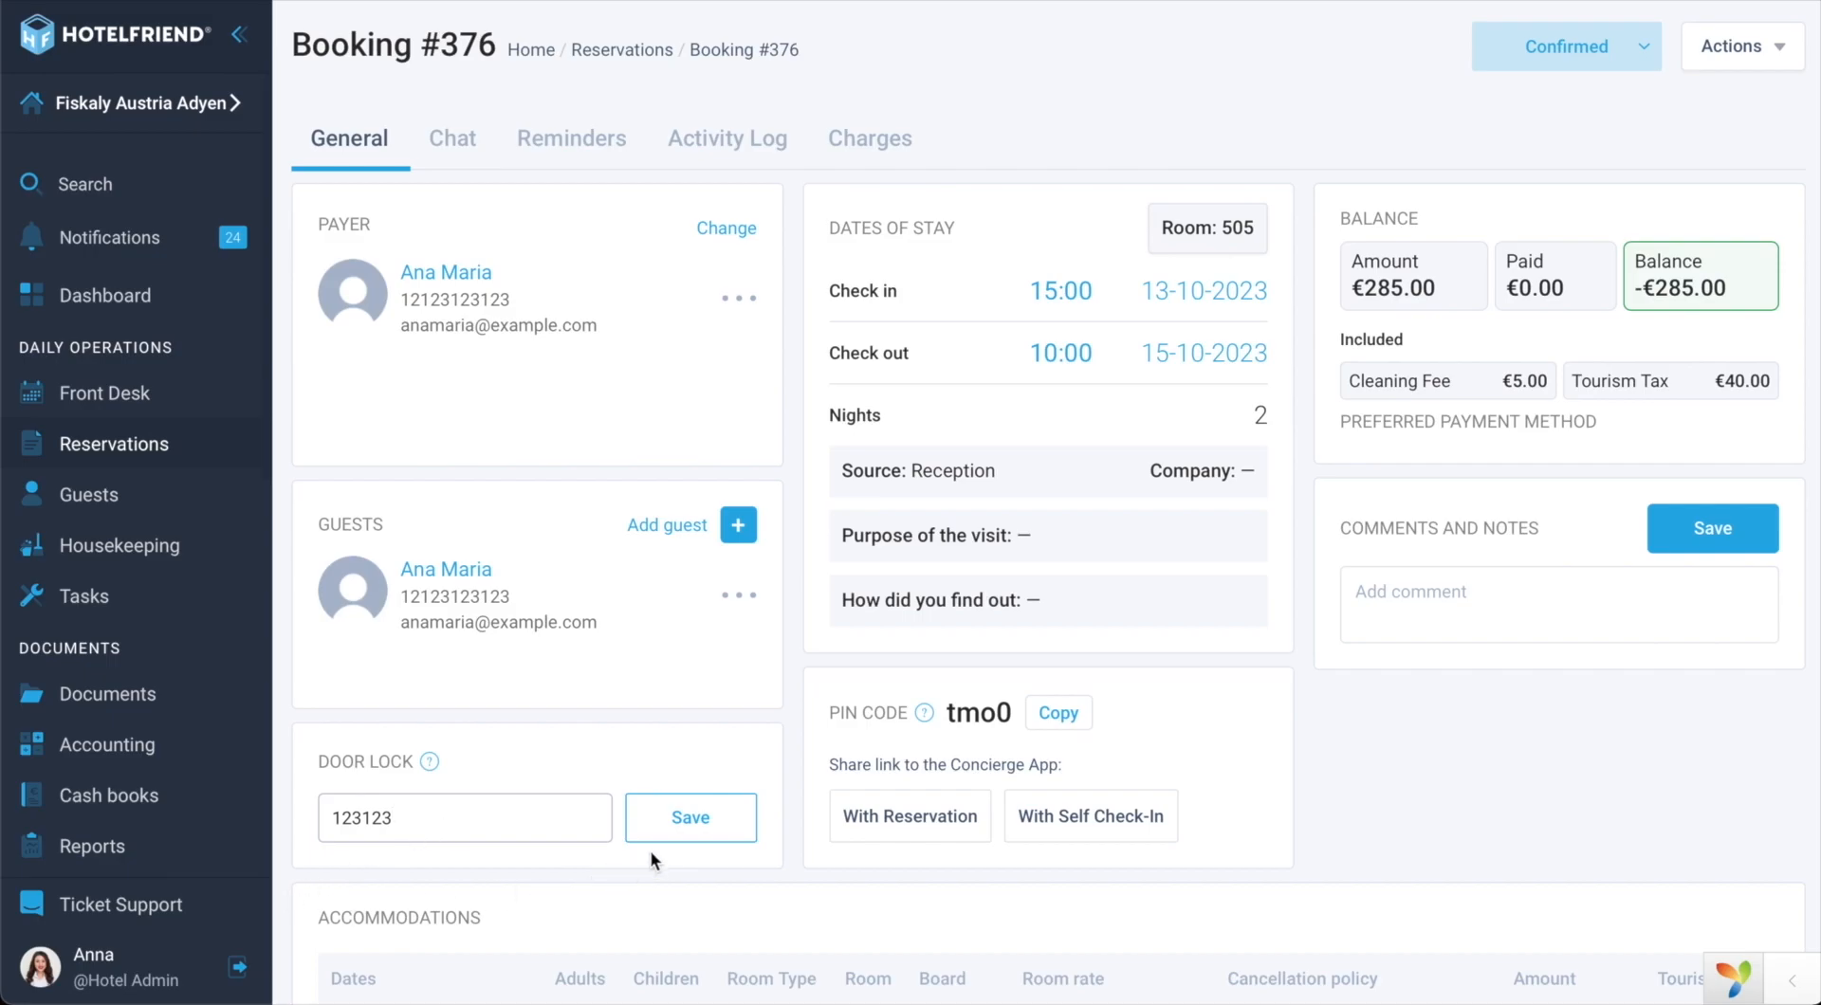
left_click(691, 833)
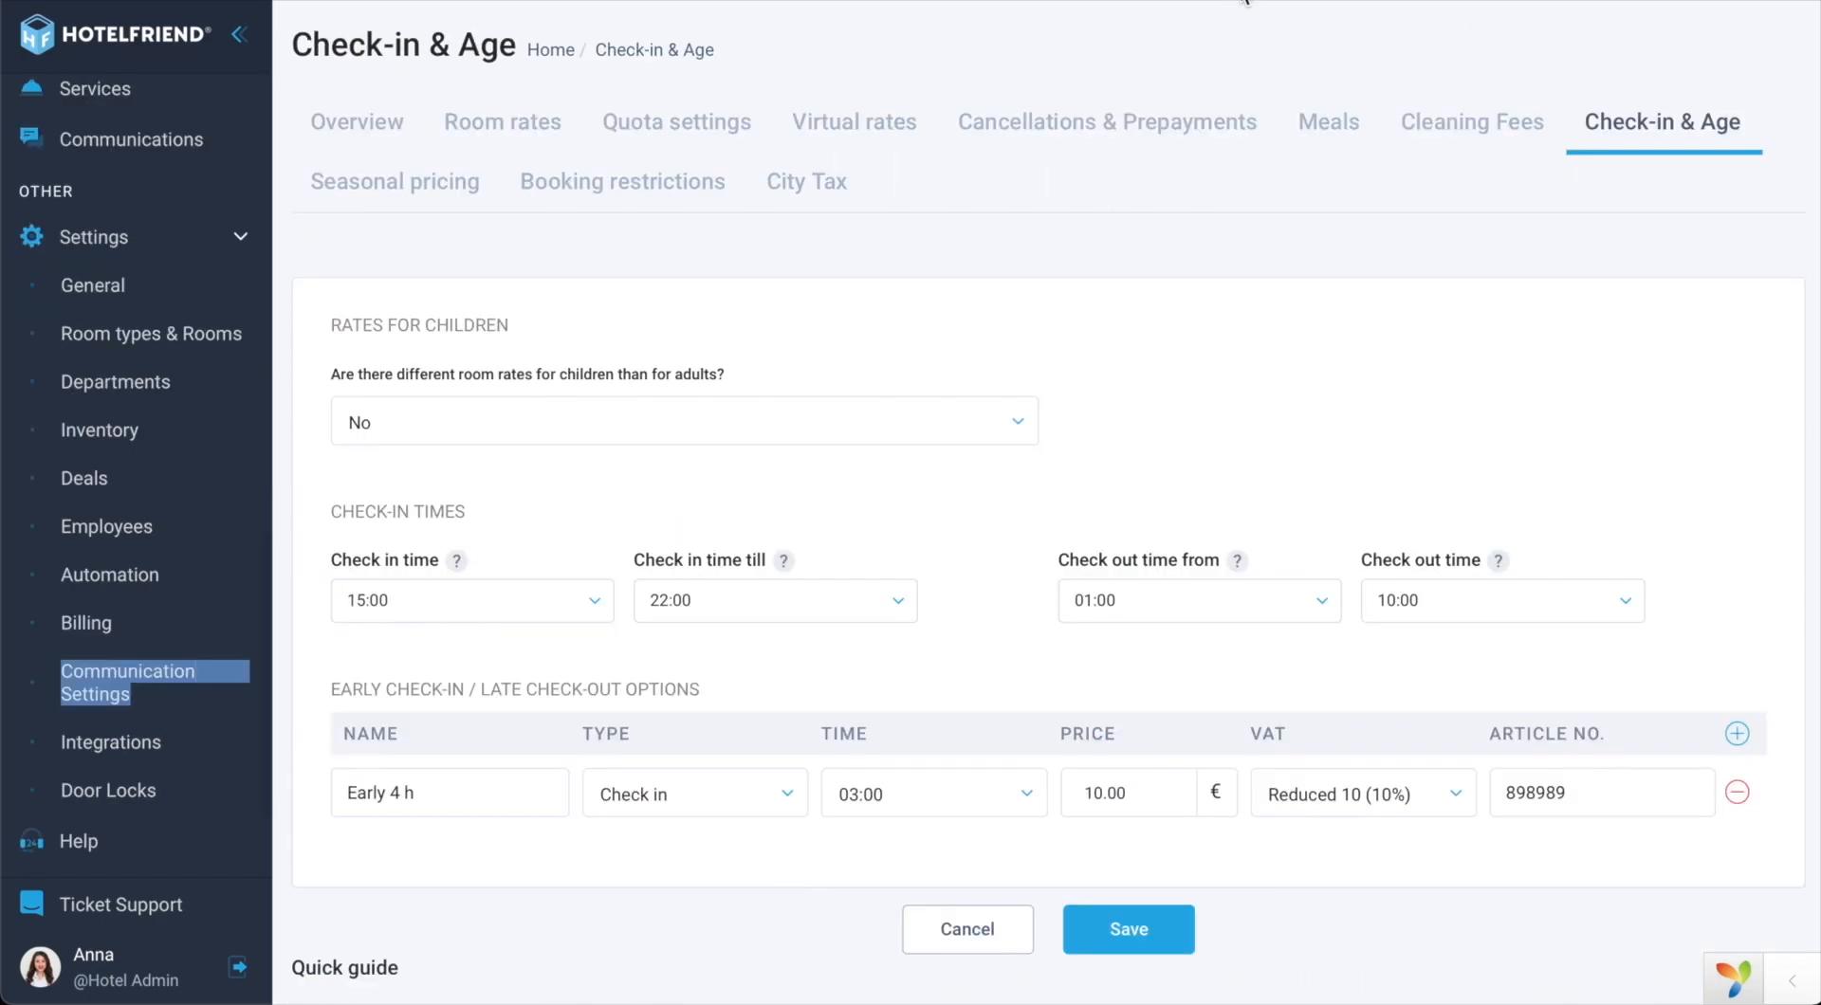
Step: Scroll up the Check-in & Age settings (check-in 15:00–22:00, check-out by 10:00)
scroll(143, 455, "up", 5)
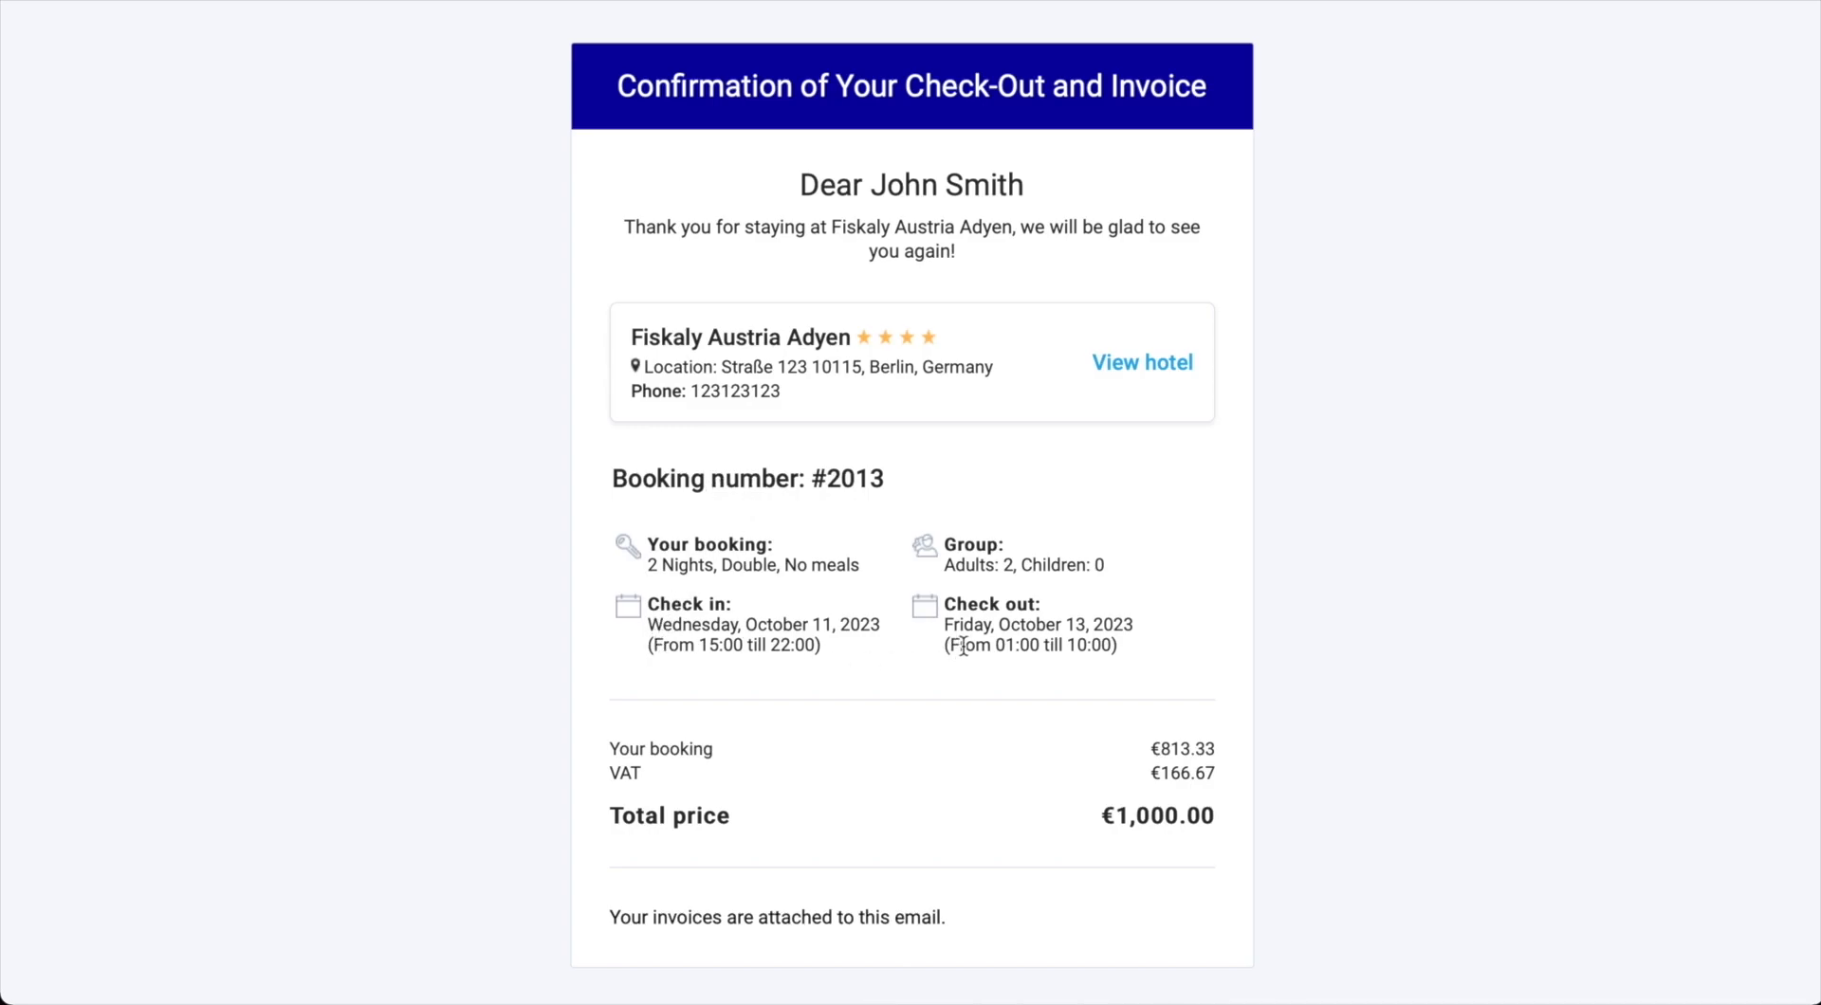
left_click_drag(950, 650, 1111, 651)
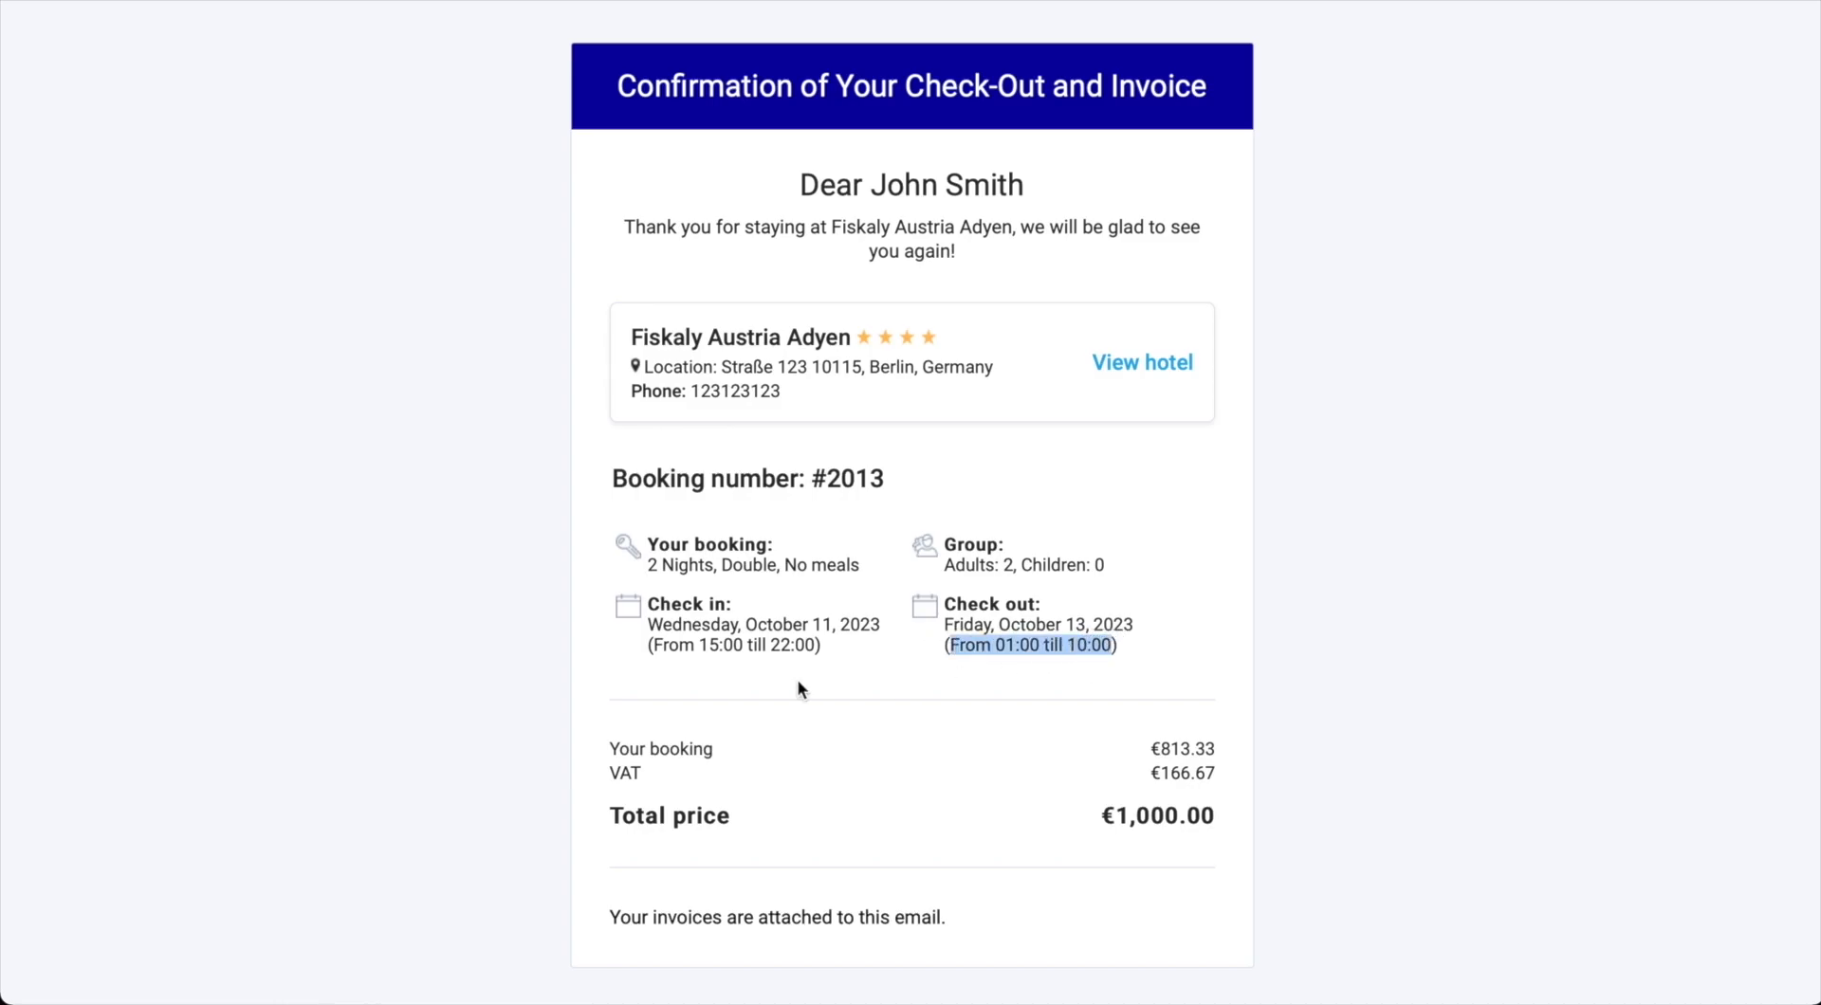
left_click_drag(654, 645, 817, 648)
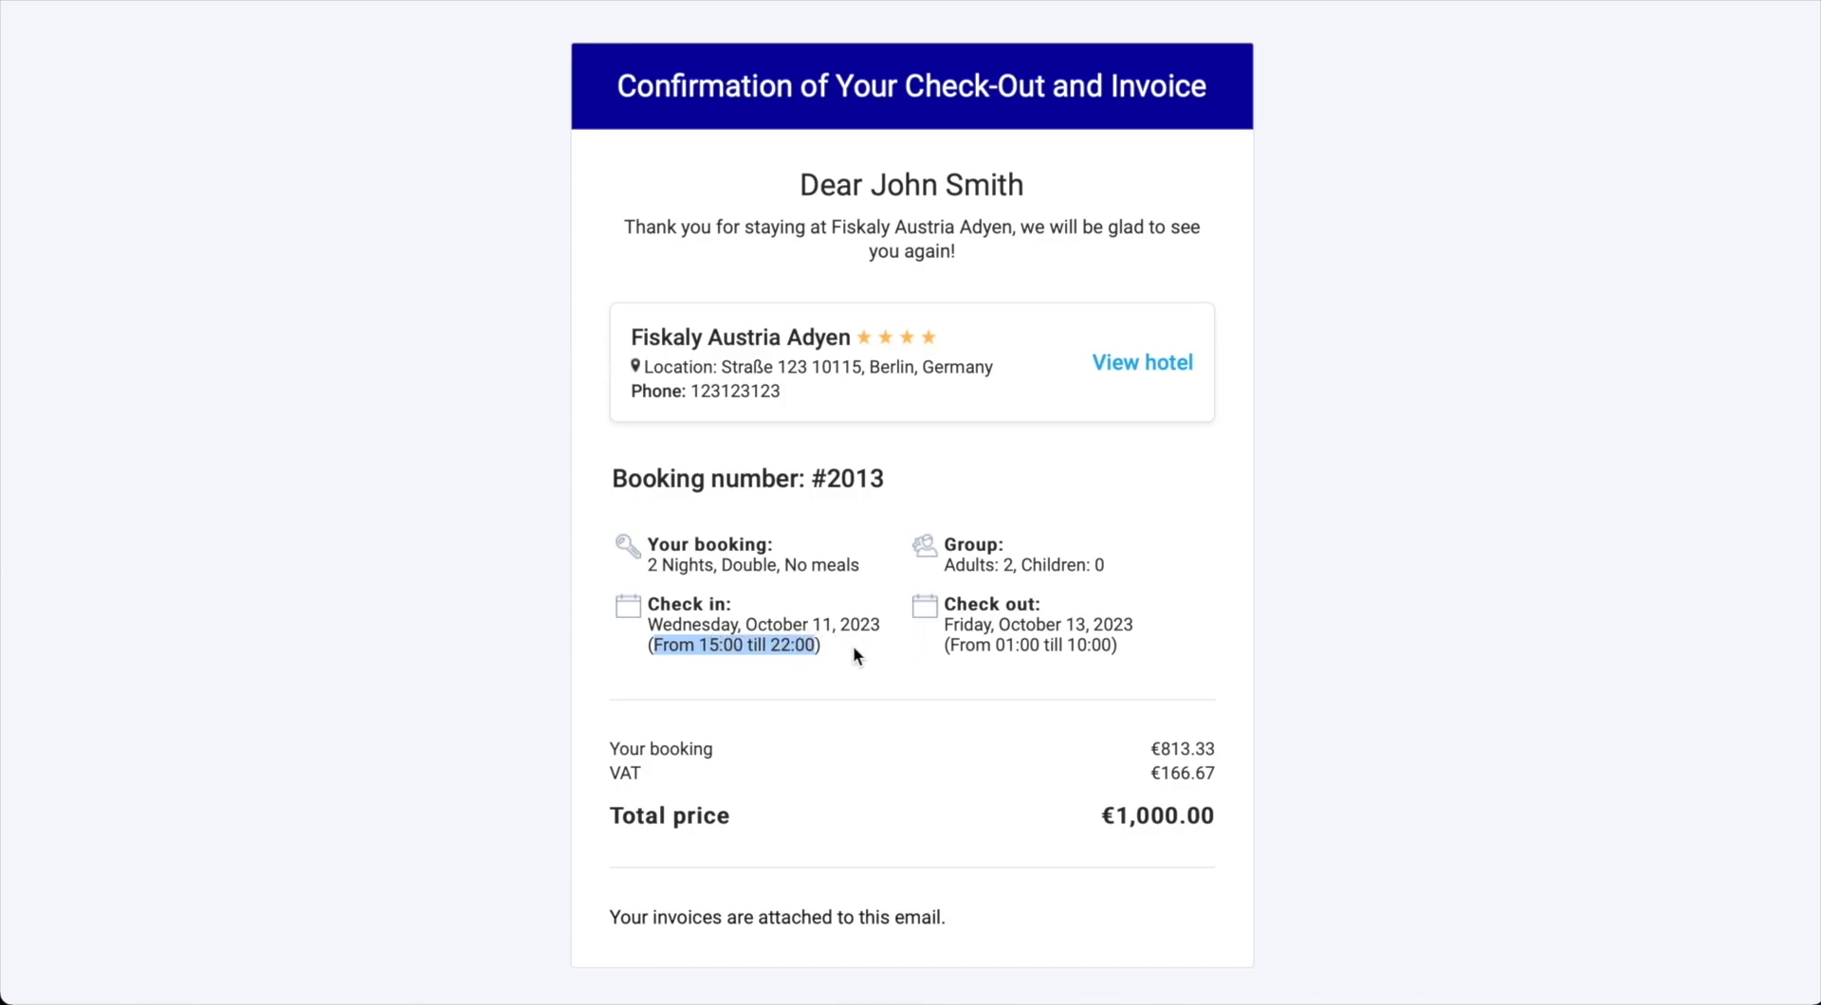
left_click(835, 640)
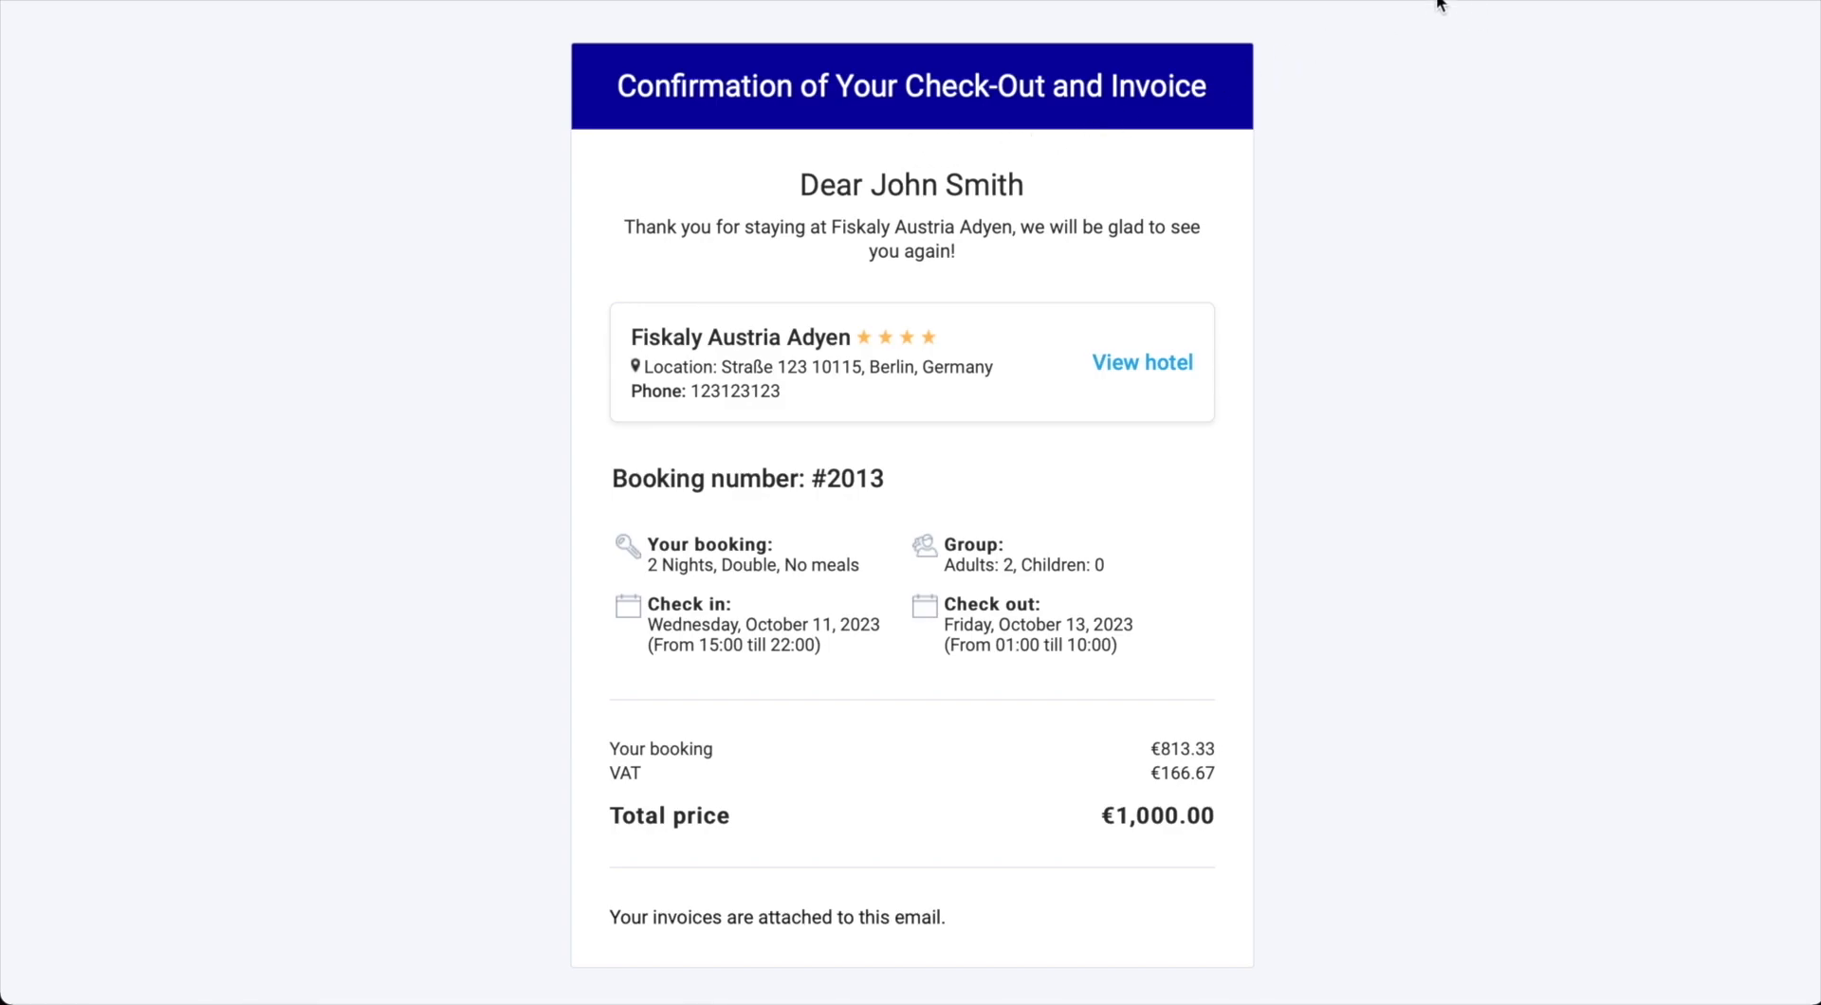
Step: Go back to General settings and review the VAT rates table (Rooms 20%, Services 13%)
left_click(1564, 2)
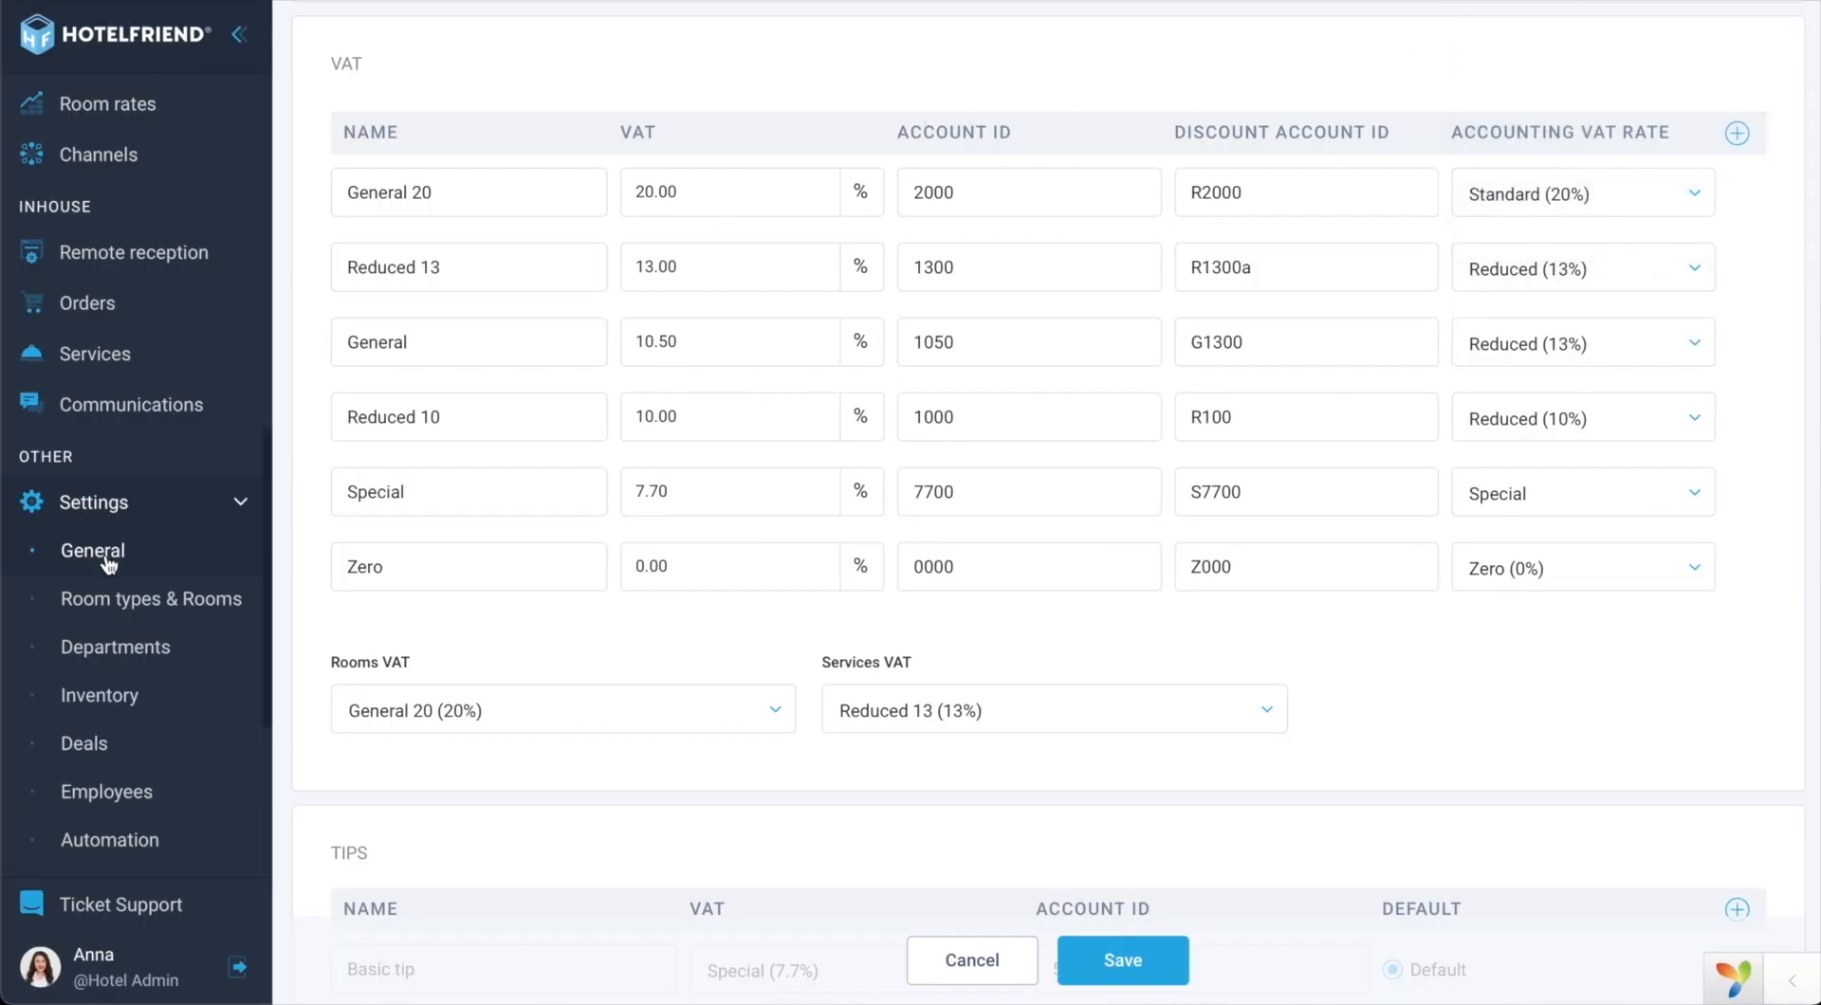
scroll(542, 243, "up", 2)
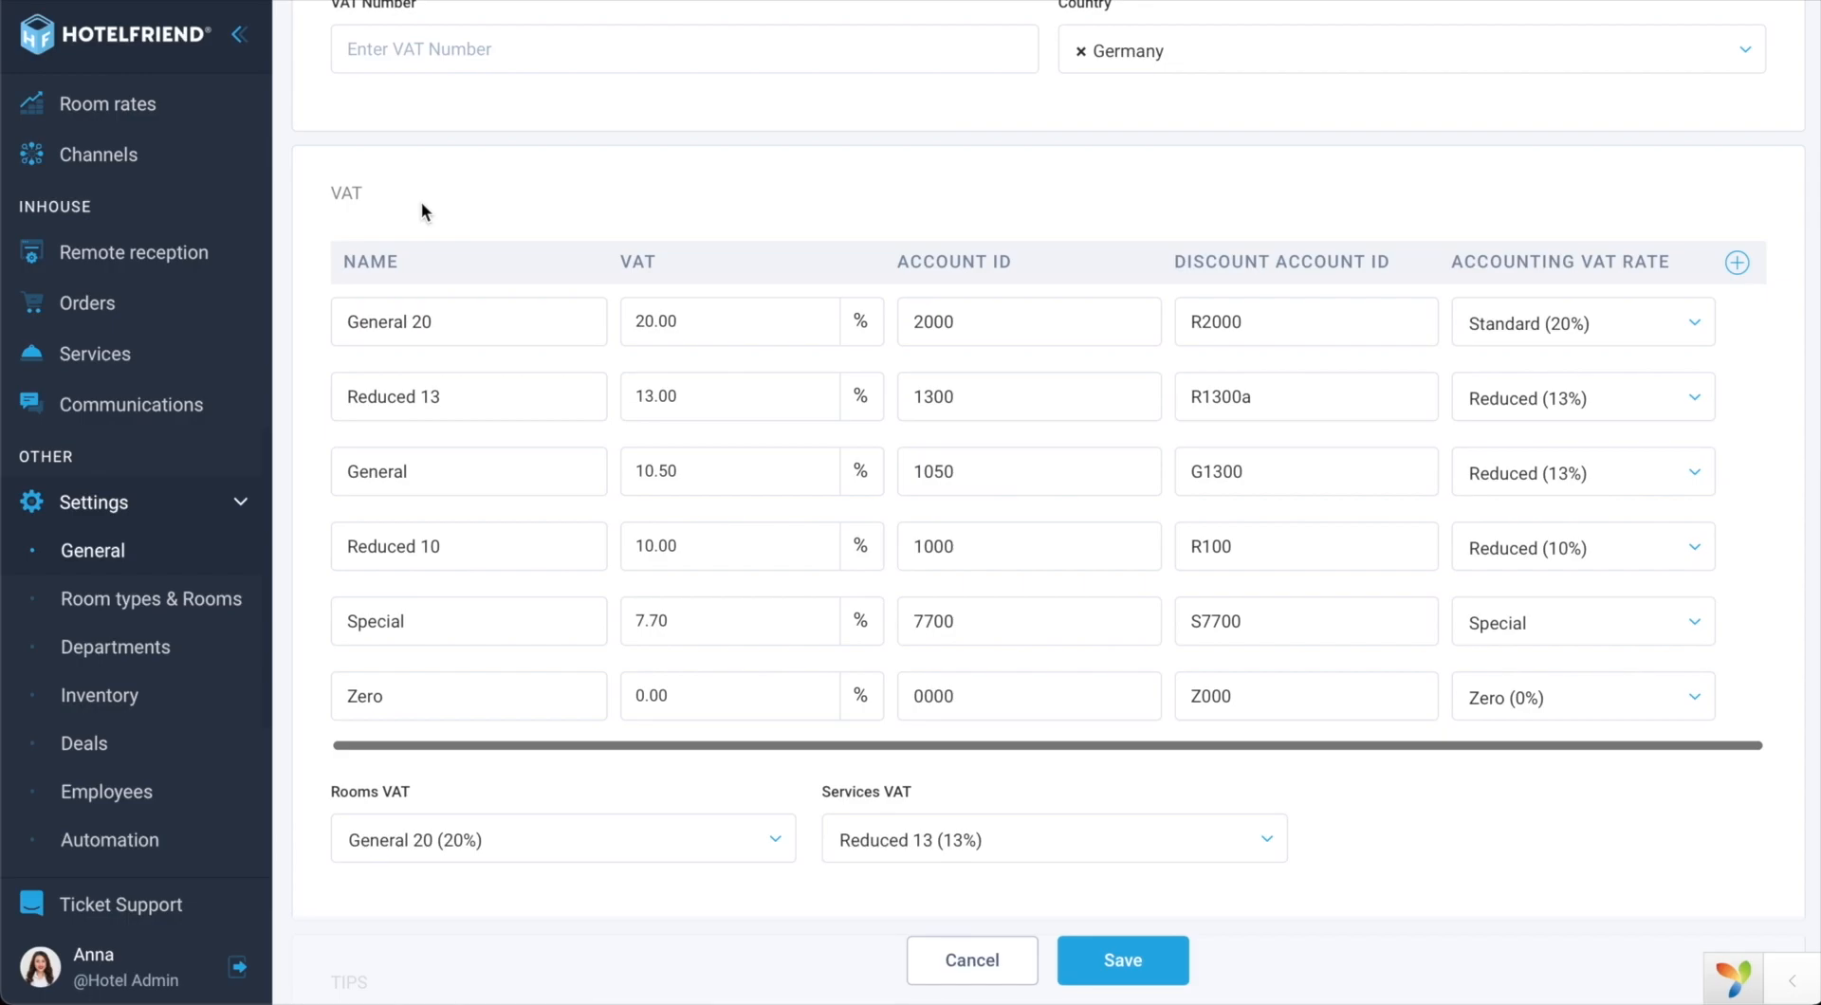
scroll(422, 210, "down", 1)
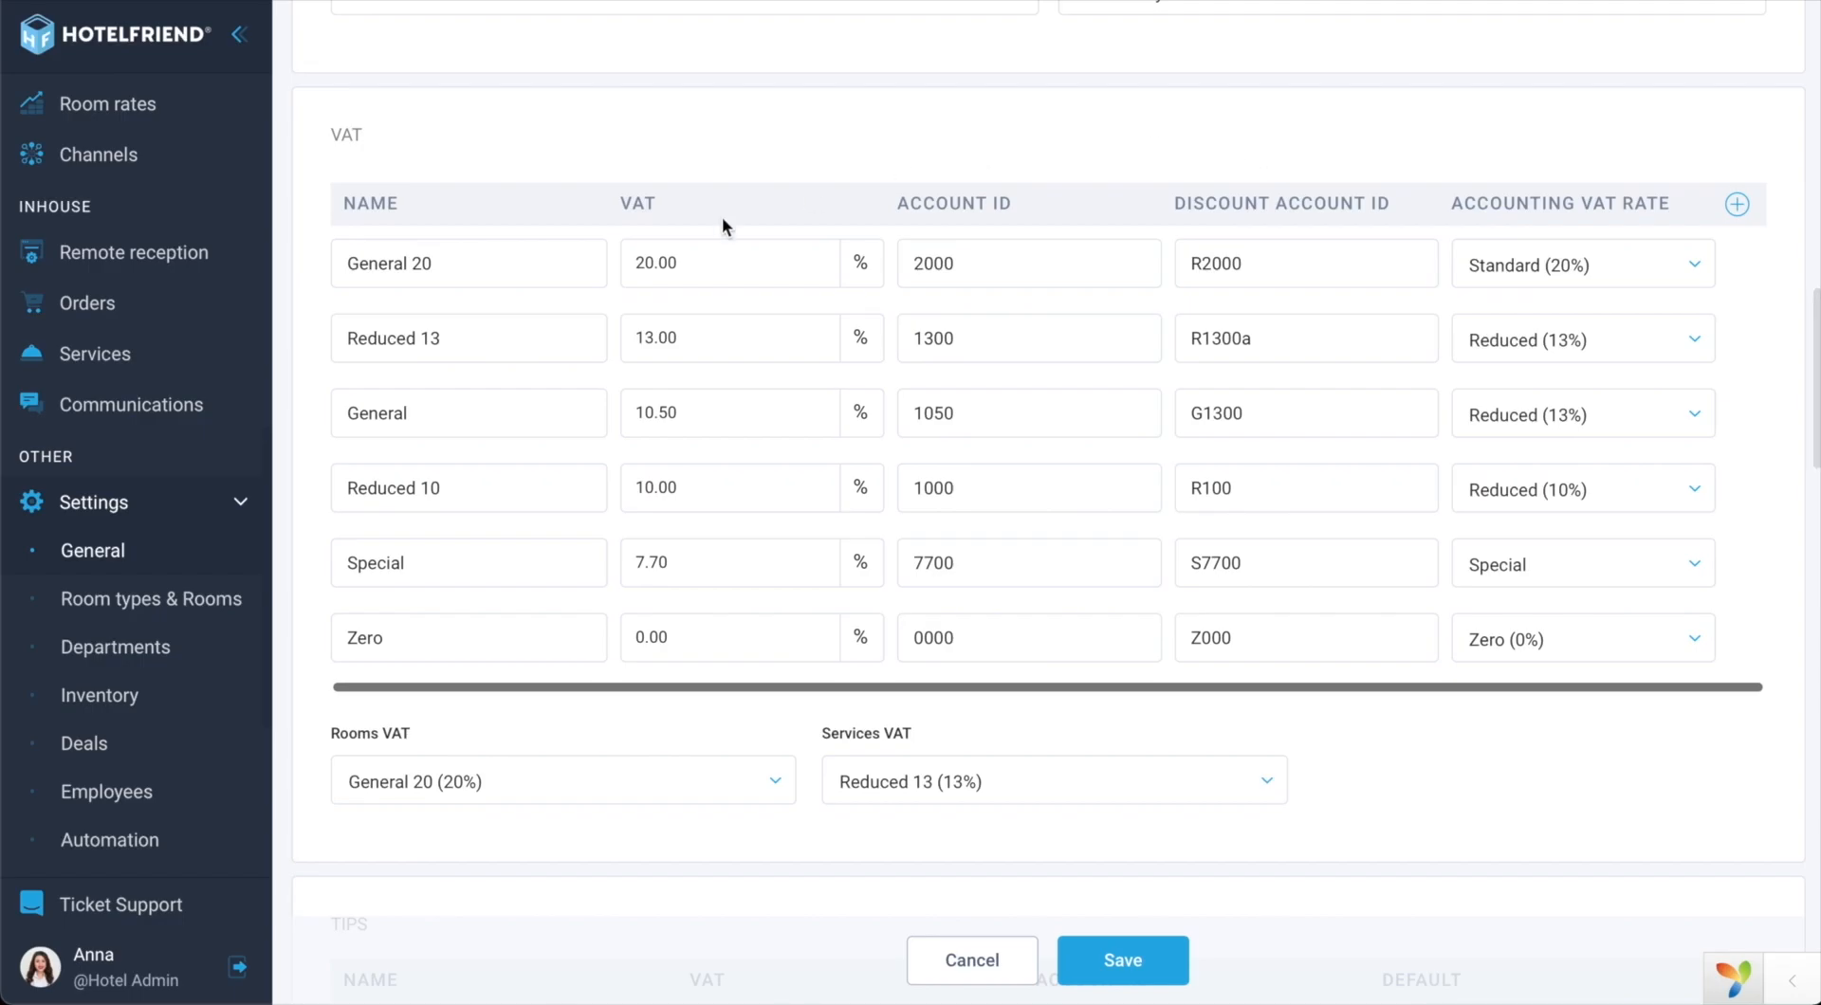
scroll(176, 365, "up", 3)
scroll(177, 367, "up", 1)
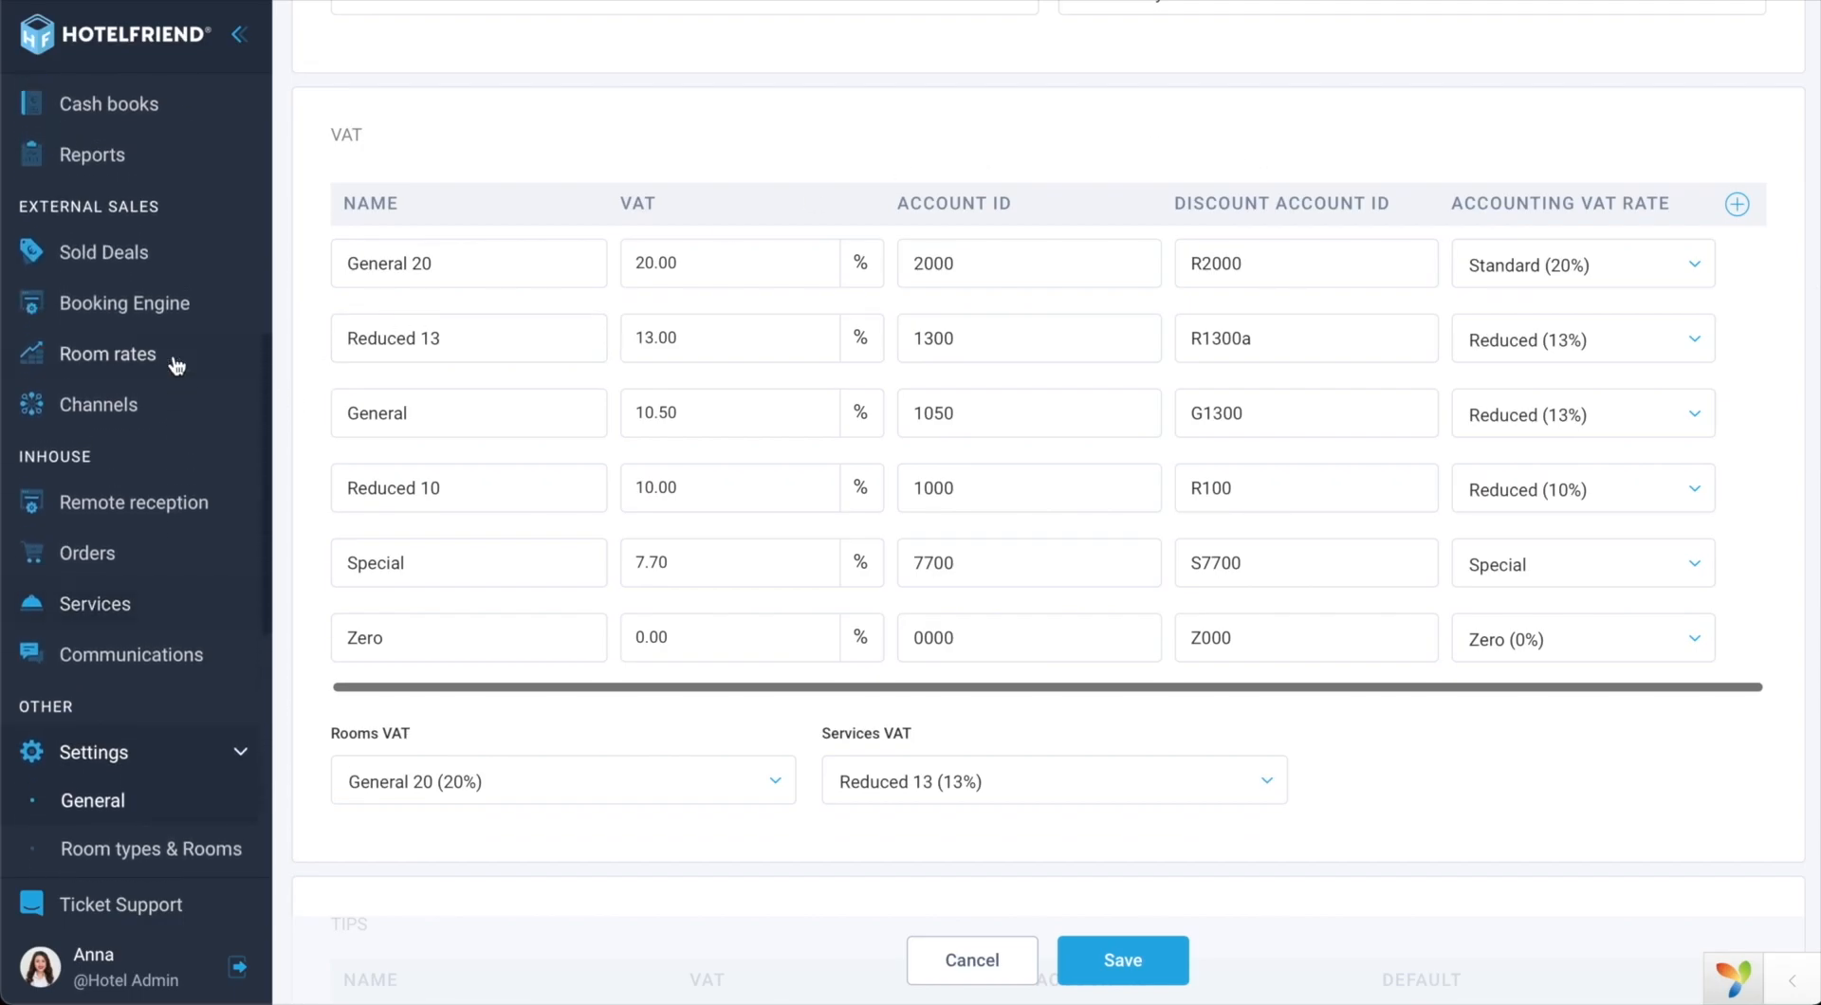
left_click(170, 305)
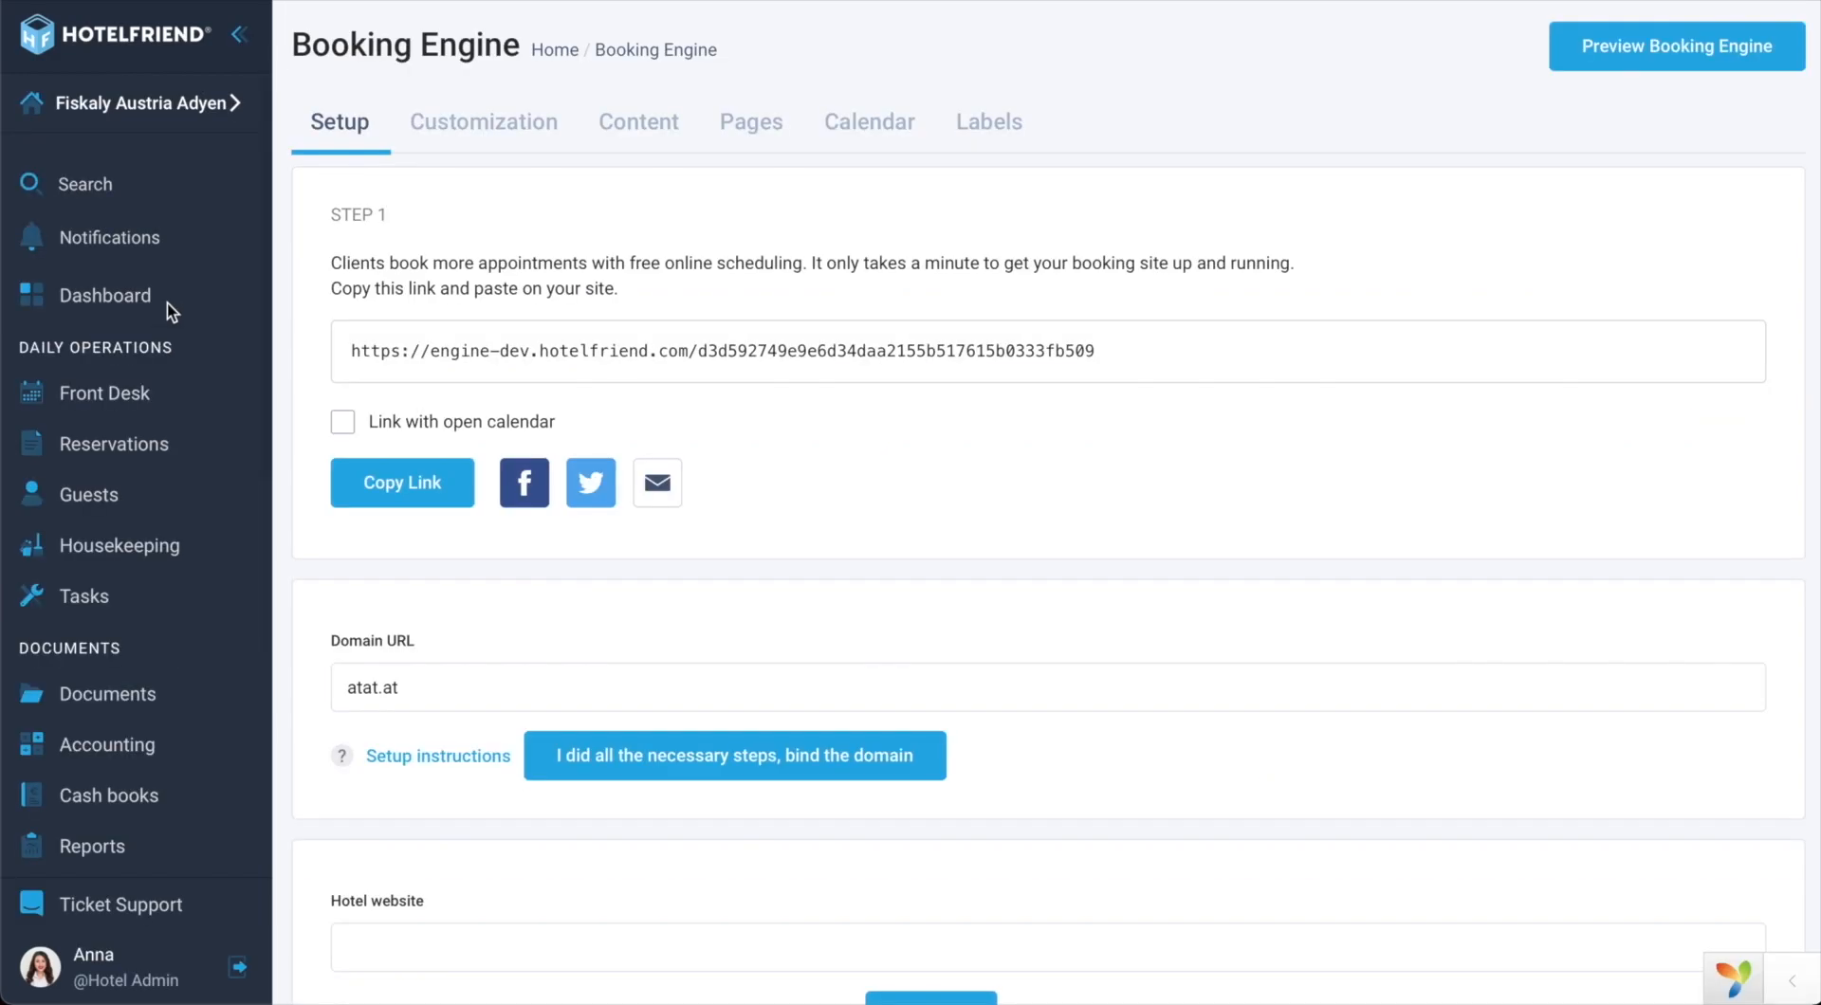
scroll(288, 531, "down", 5)
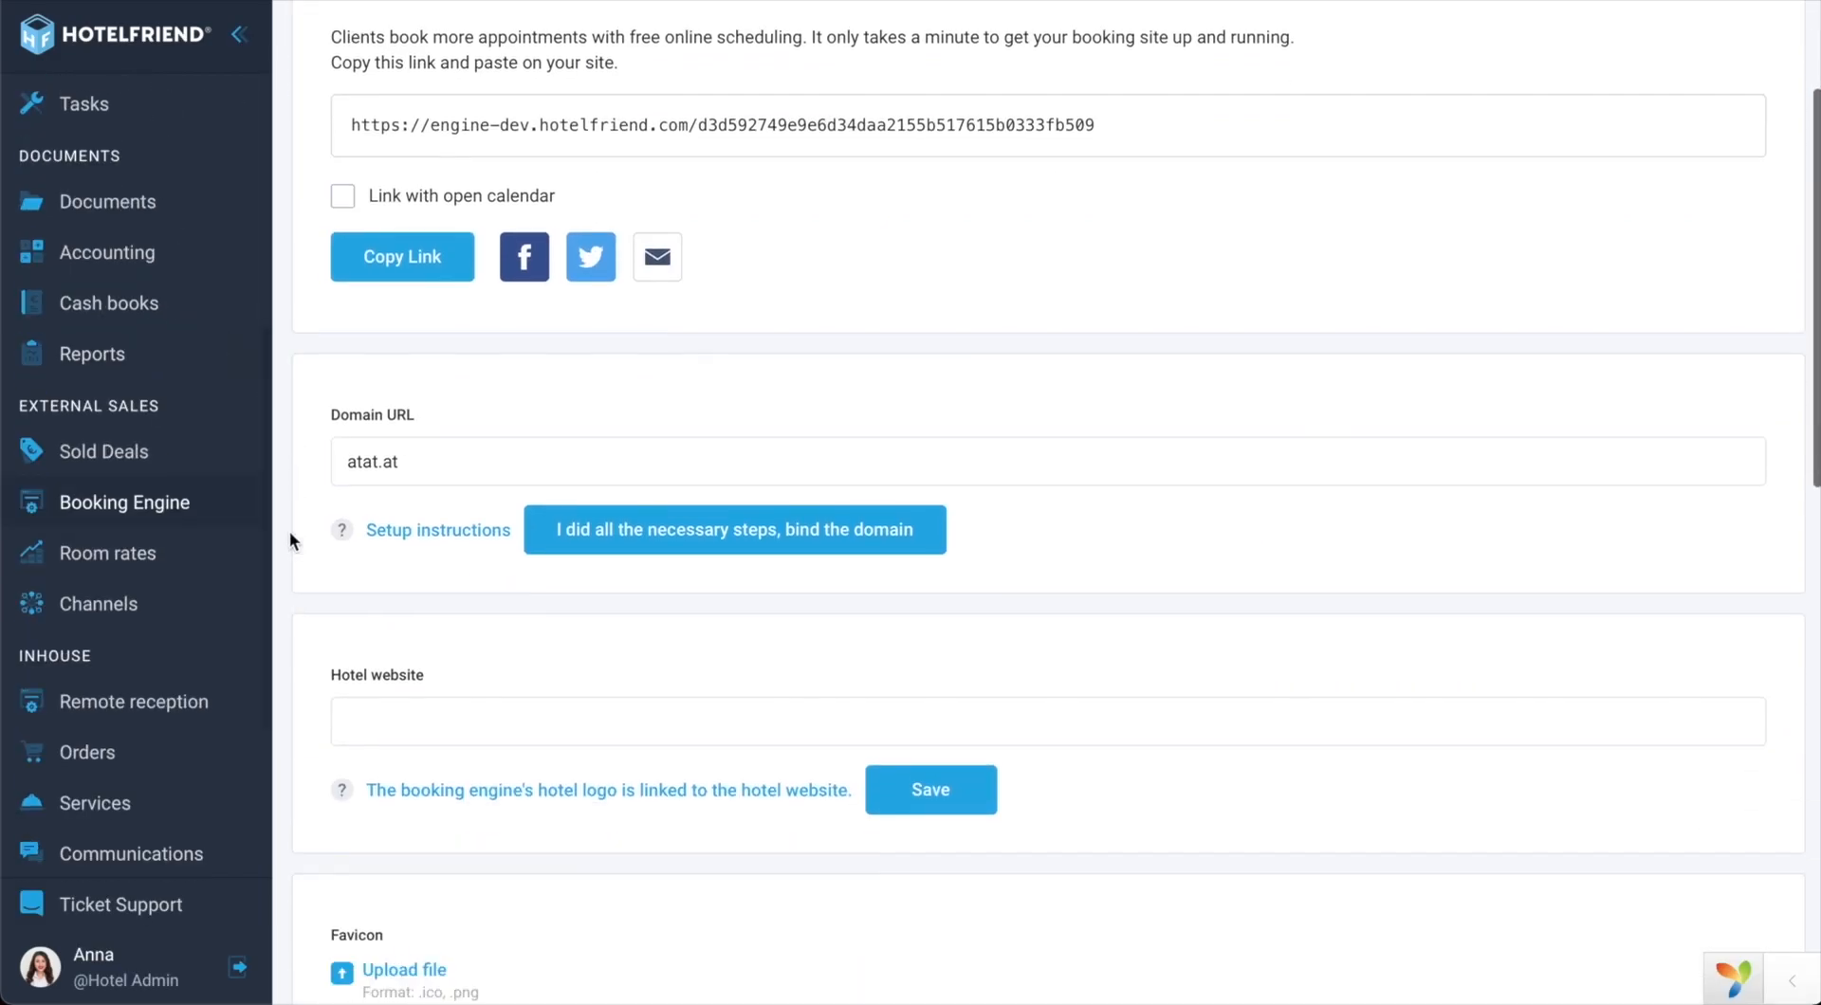
scroll(288, 531, "down", 5)
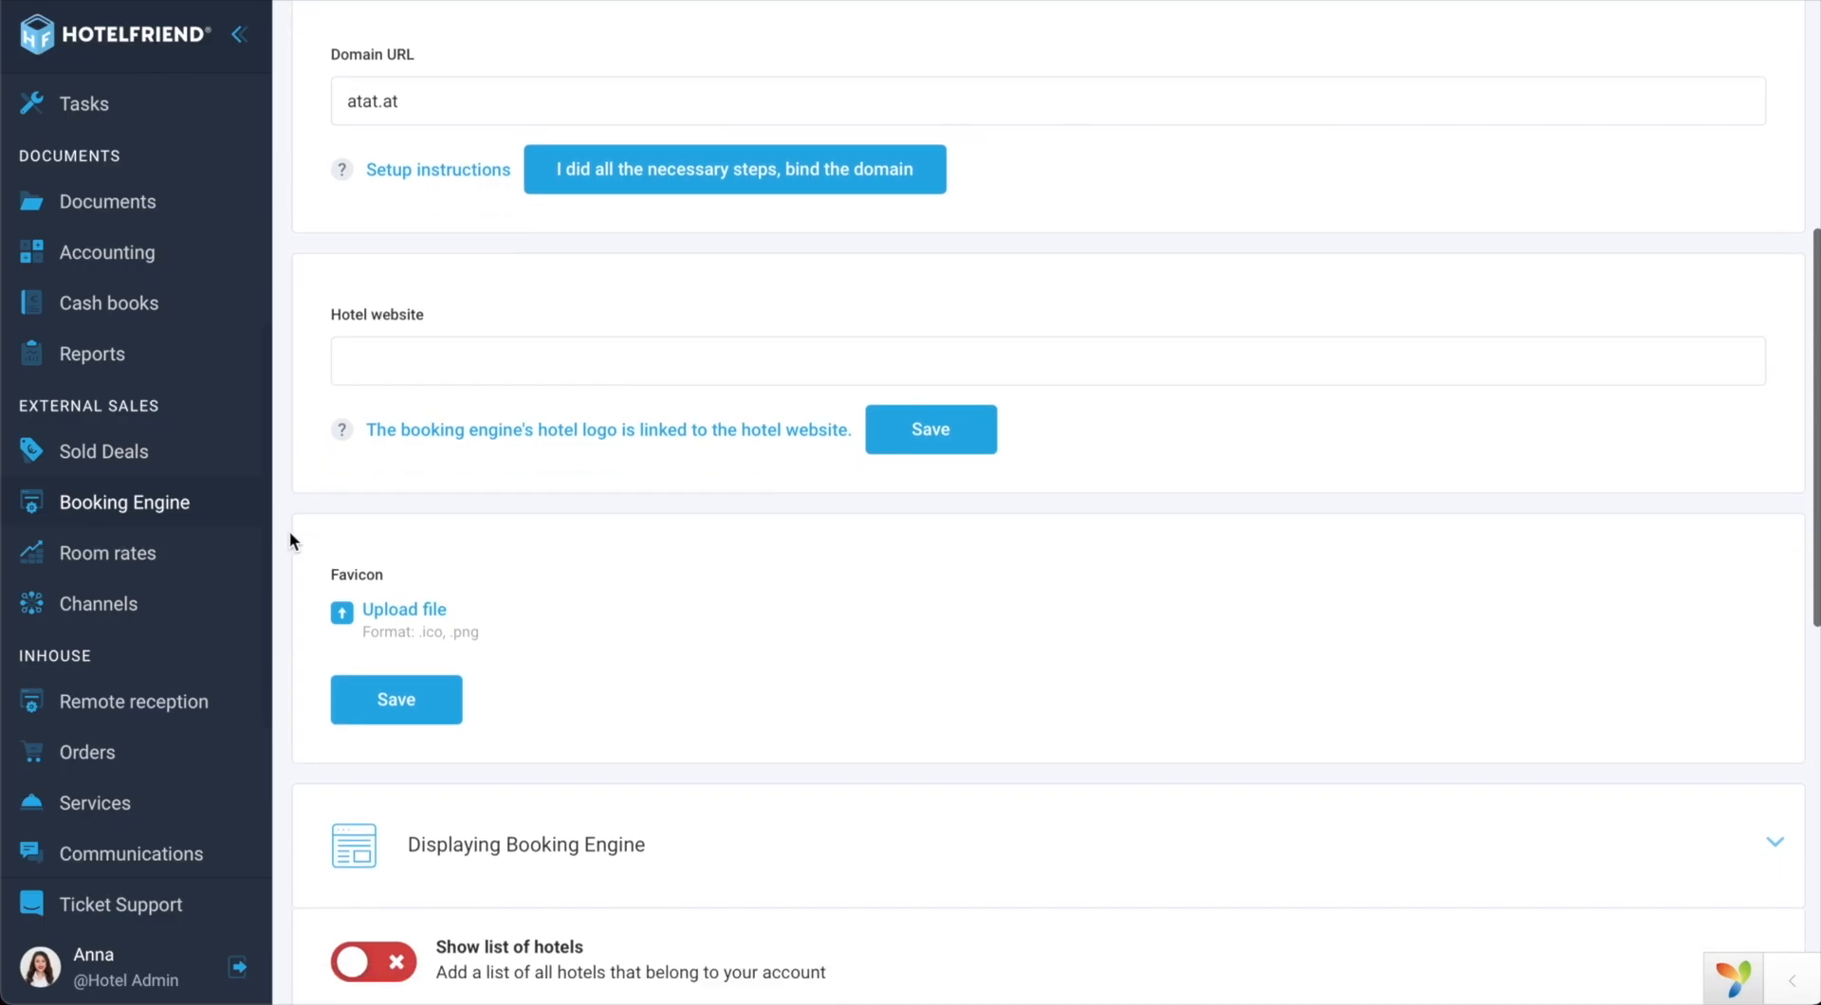
scroll(288, 531, "down", 5)
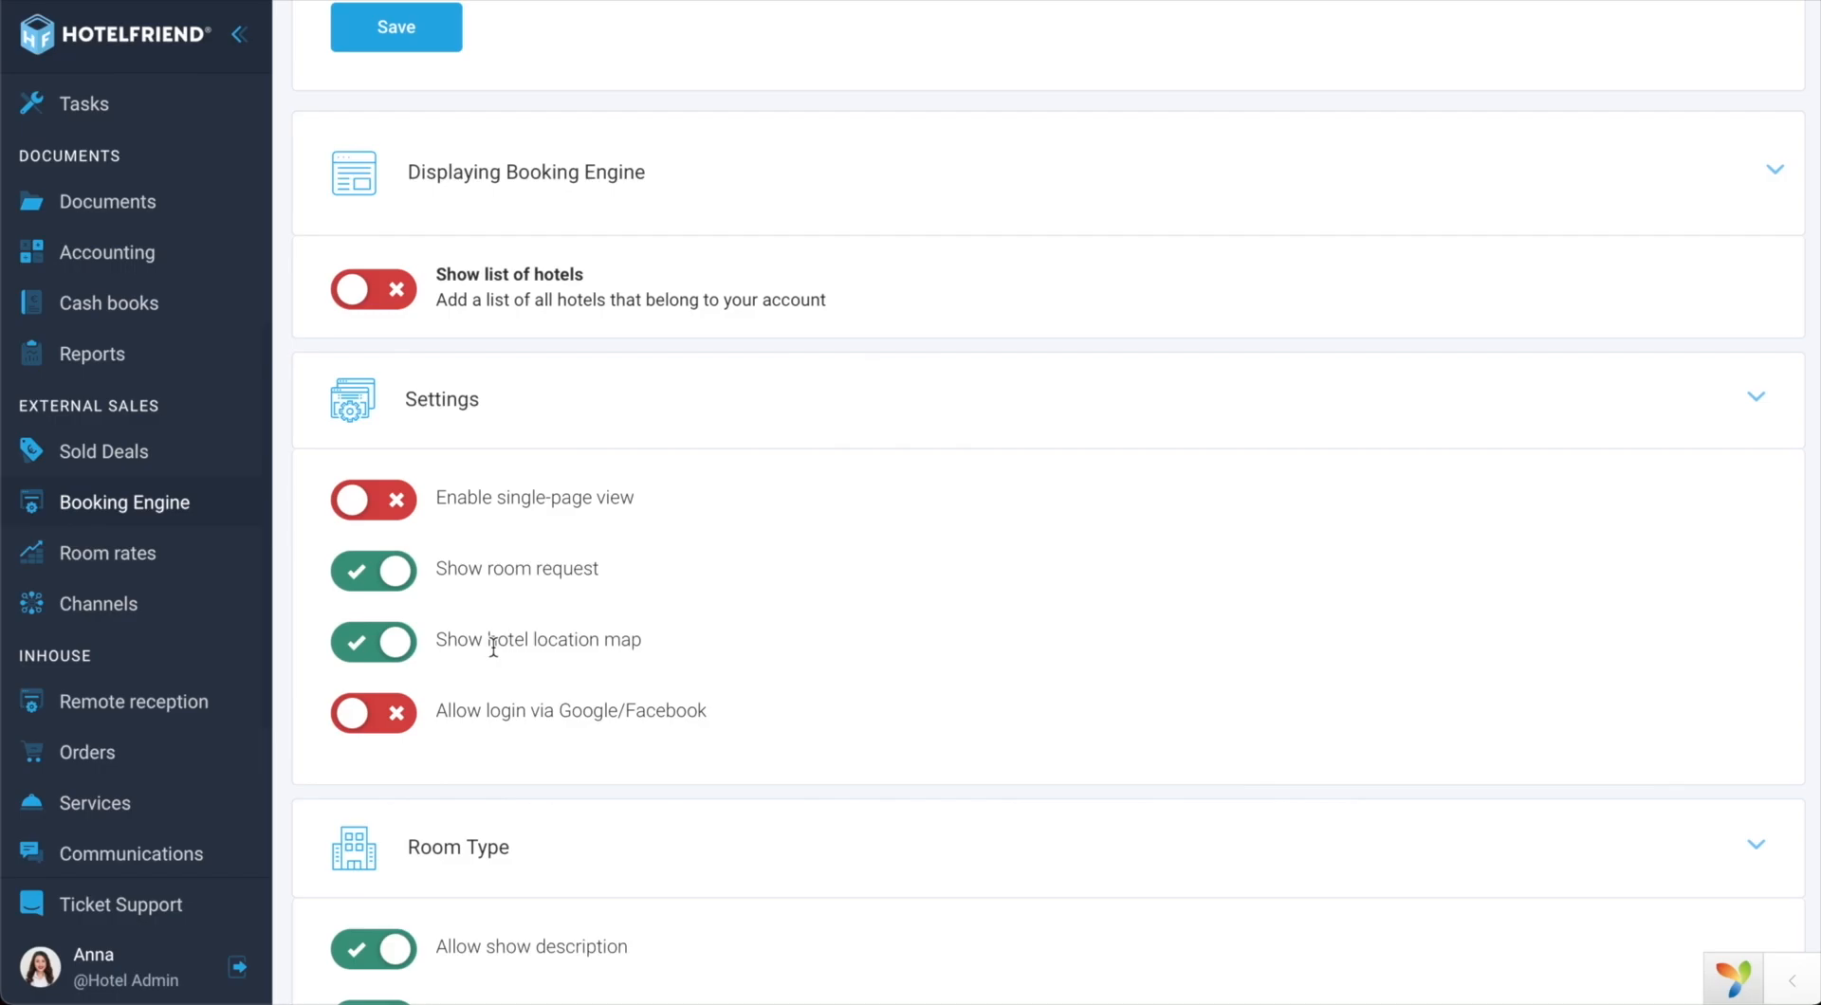
scroll(166, 588, "up", 5)
scroll(166, 588, "down", 1)
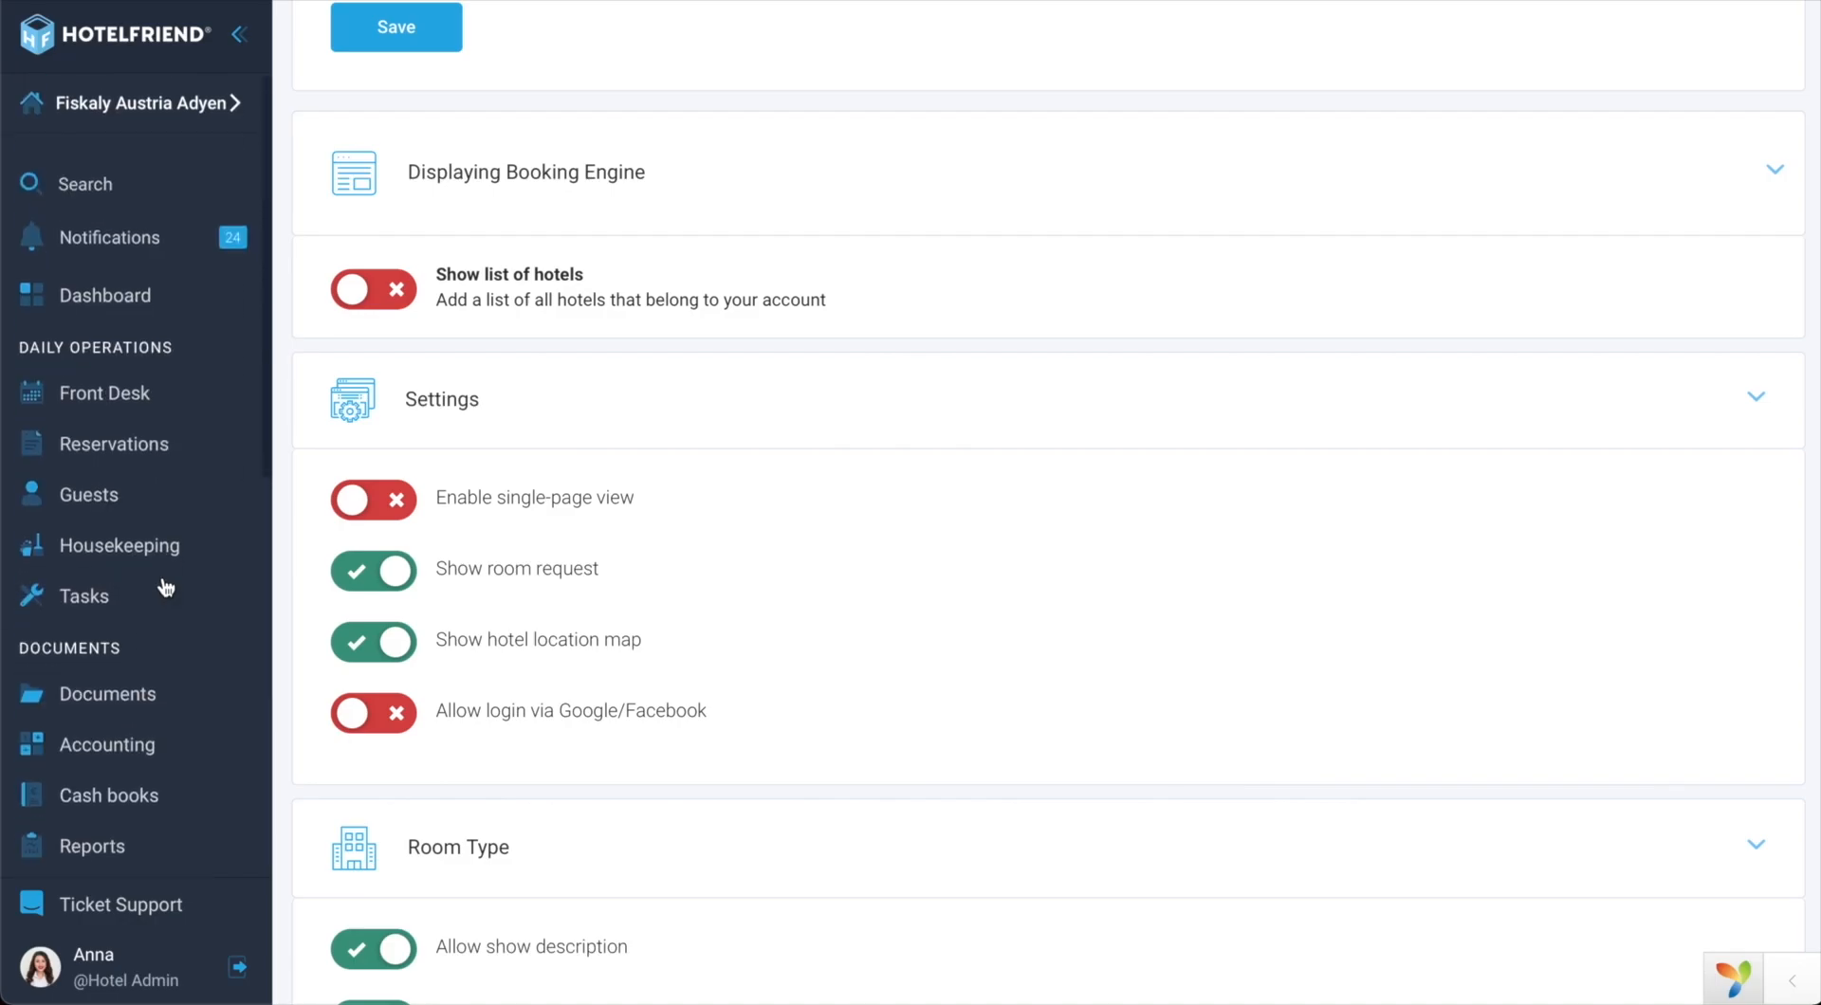
Step: Open the Front Desk calendar and scroll the October 2023 Suite and Family room bookings
left_click(129, 394)
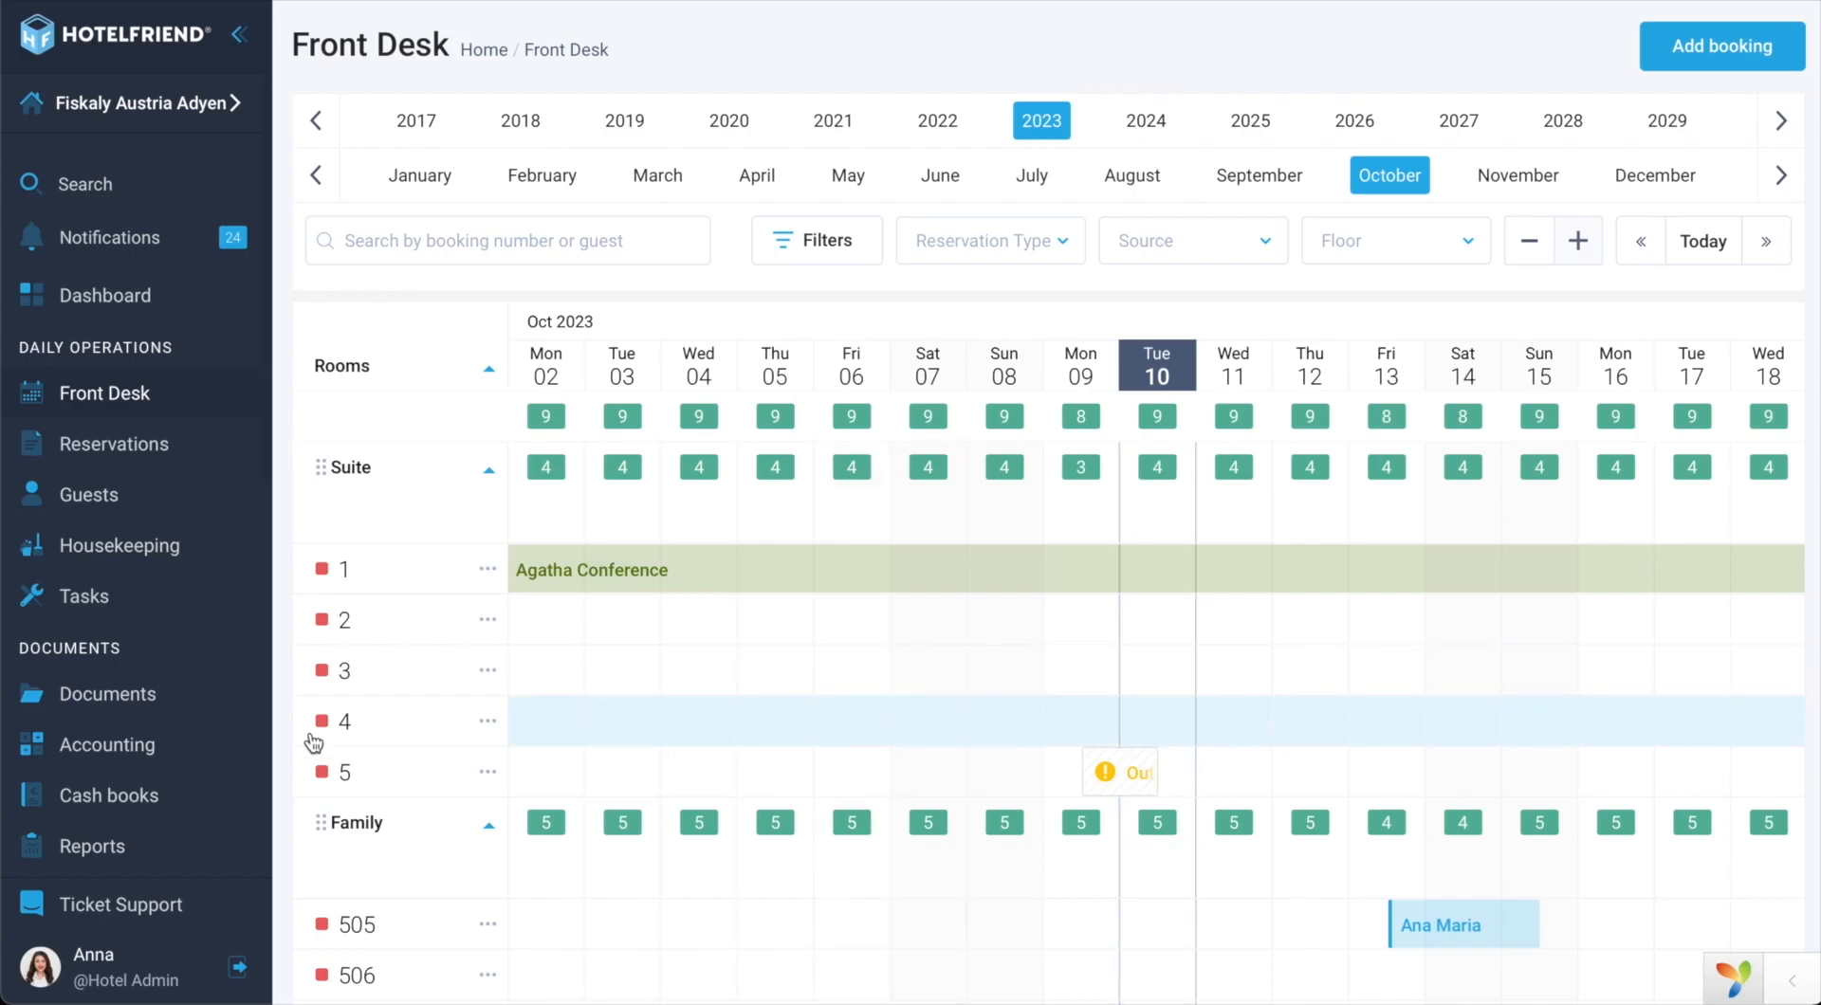
scroll(142, 749, "down", 2)
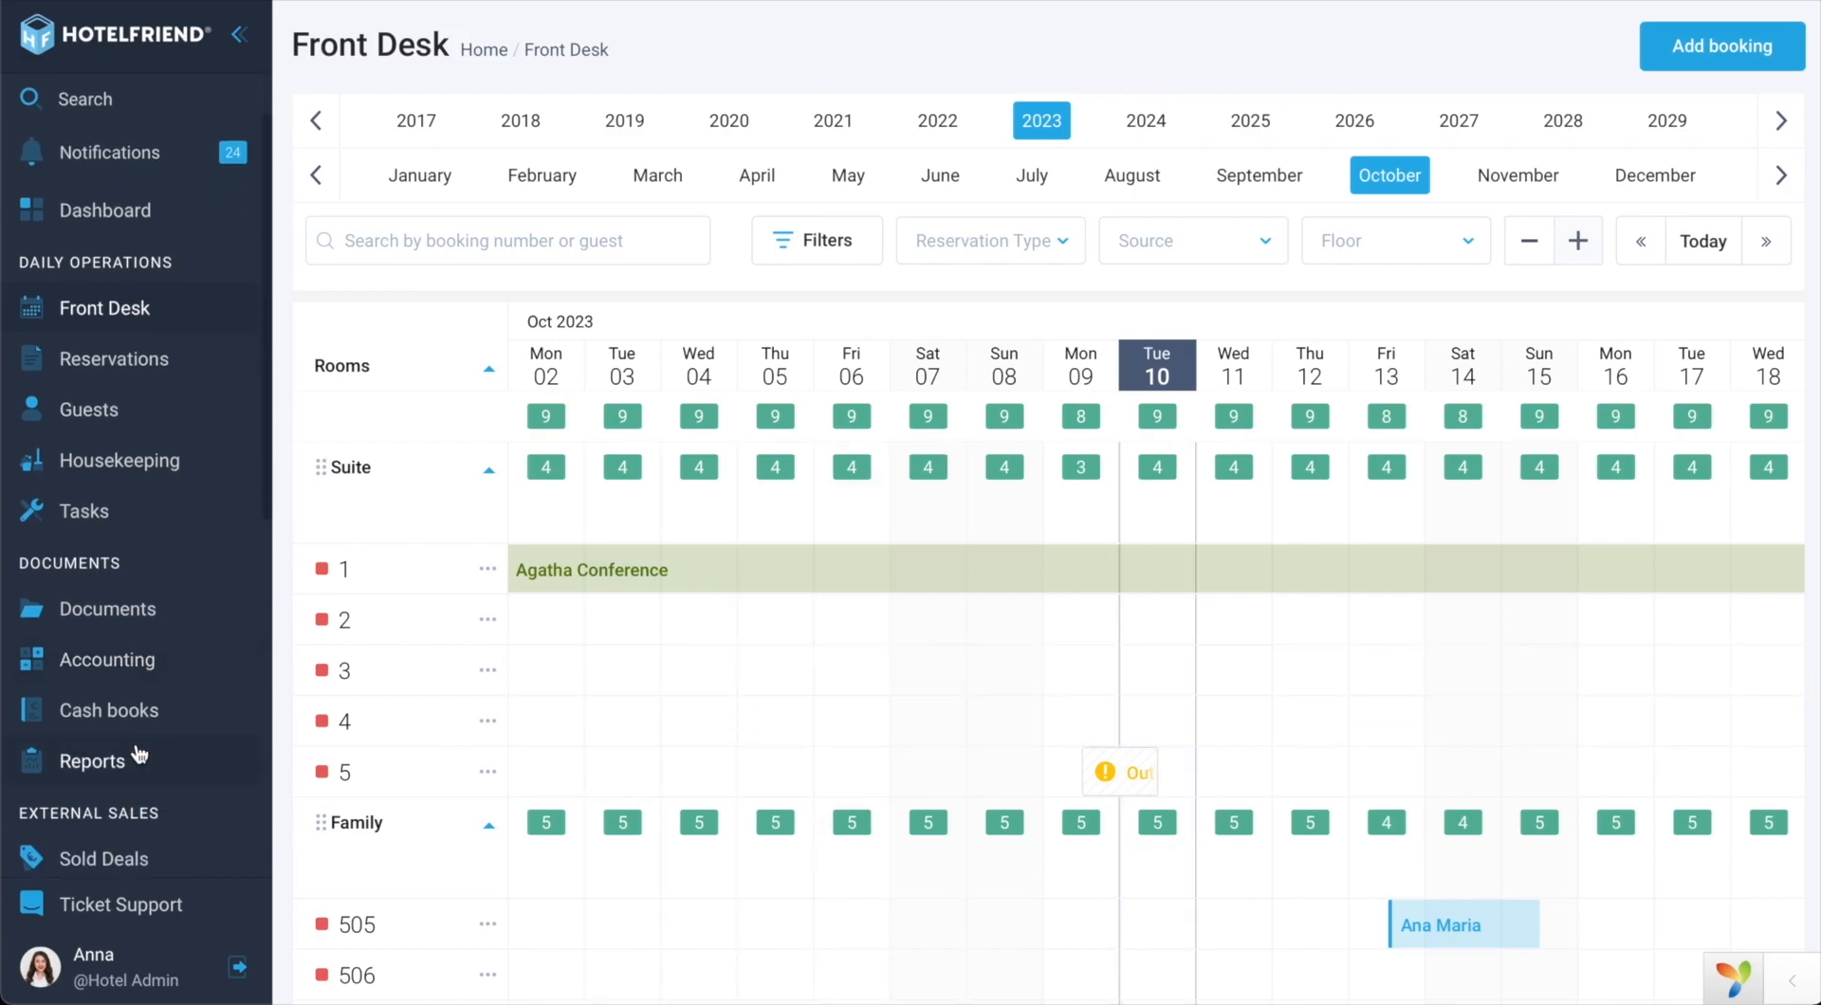